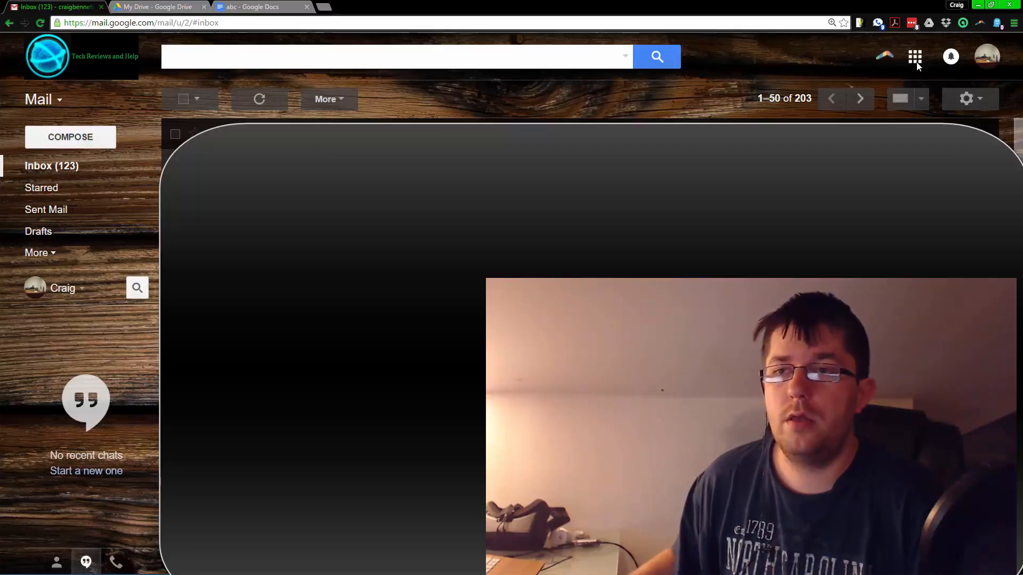
Step: View the Google apps launcher in Gmail and switch to My Drive in Google Drive
left_click(916, 59)
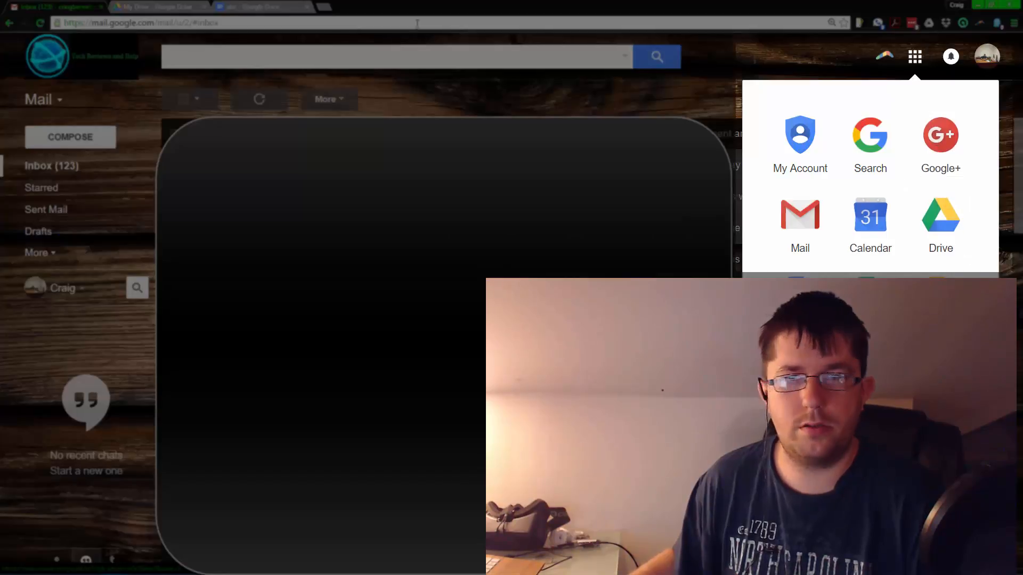
left_click(198, 6)
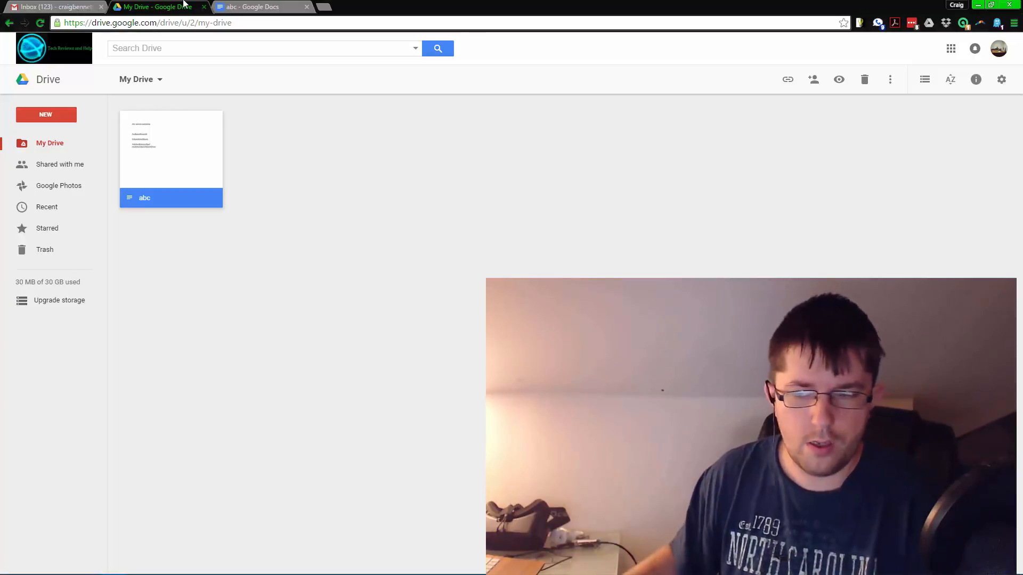
Step: Switch to File Explorer to look over the synced Google Drive folder, and return to My Drive in the browser
left_click(321, 565)
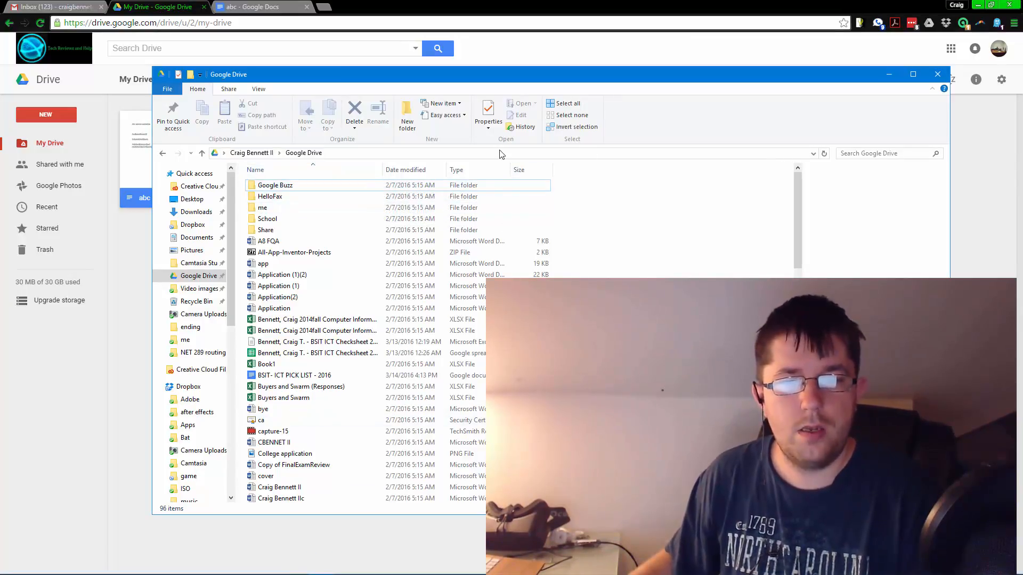
mouse_move(287, 187)
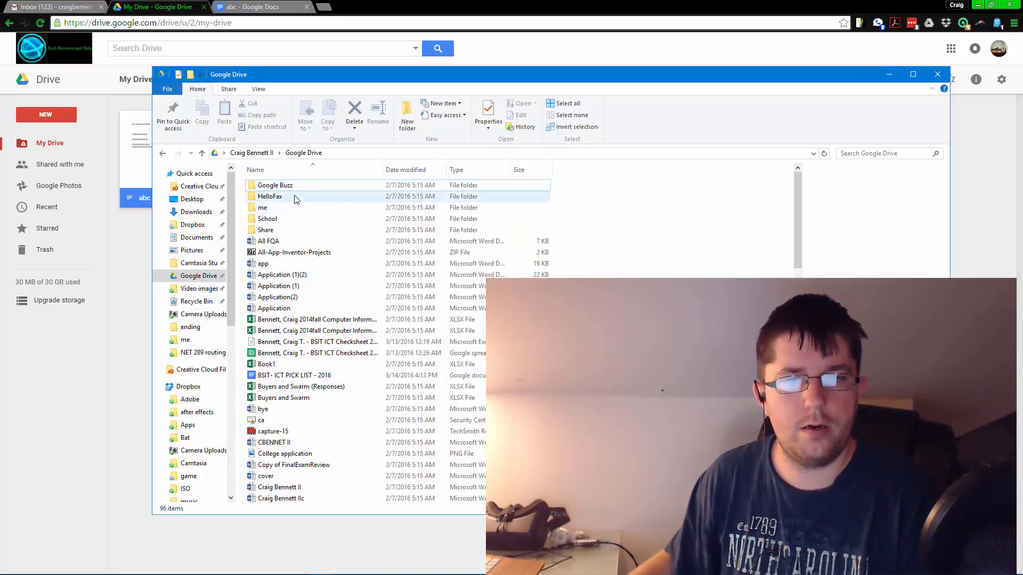
mouse_move(345, 192)
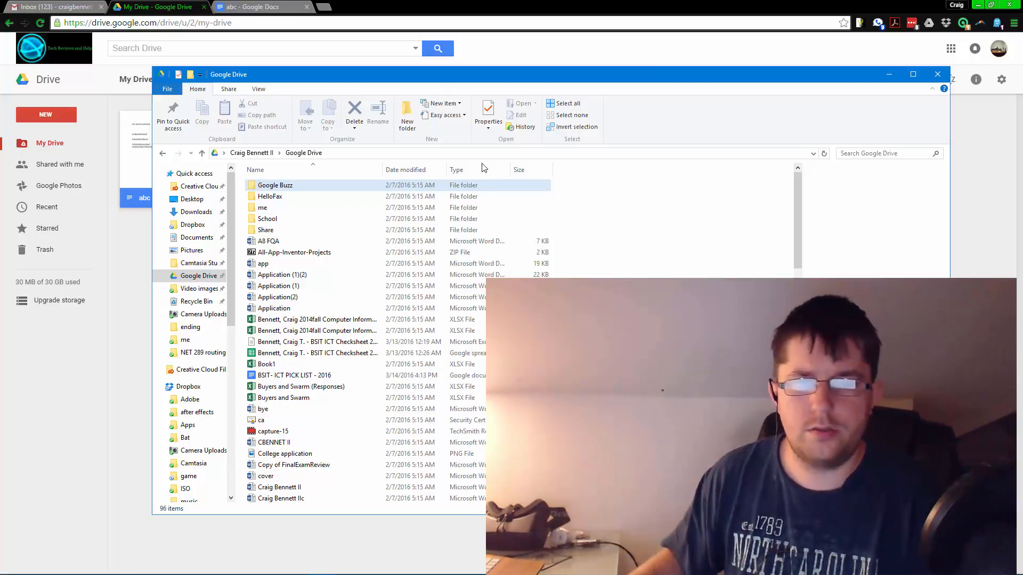
left_click(888, 77)
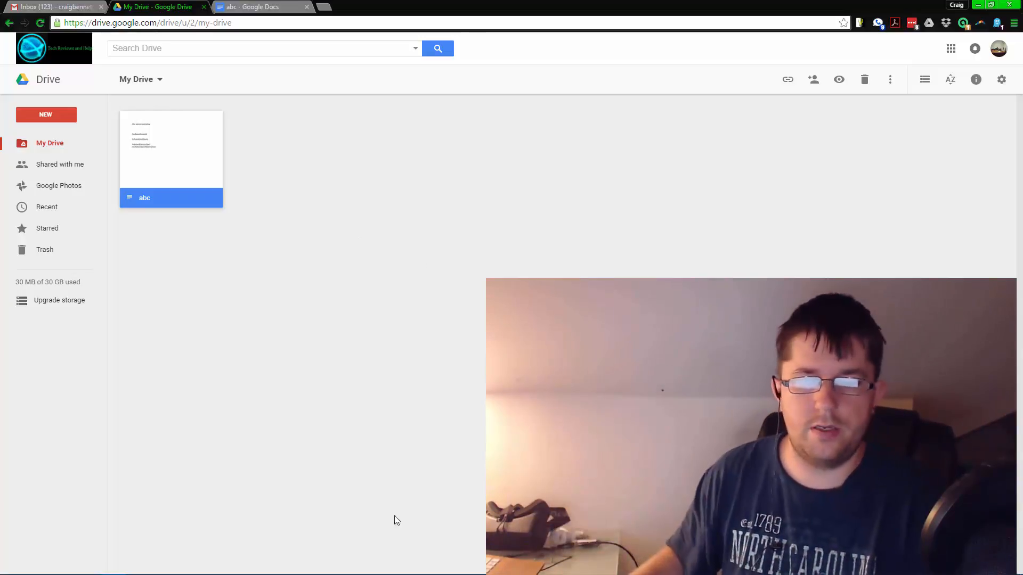
mouse_move(375, 571)
left_click(329, 567)
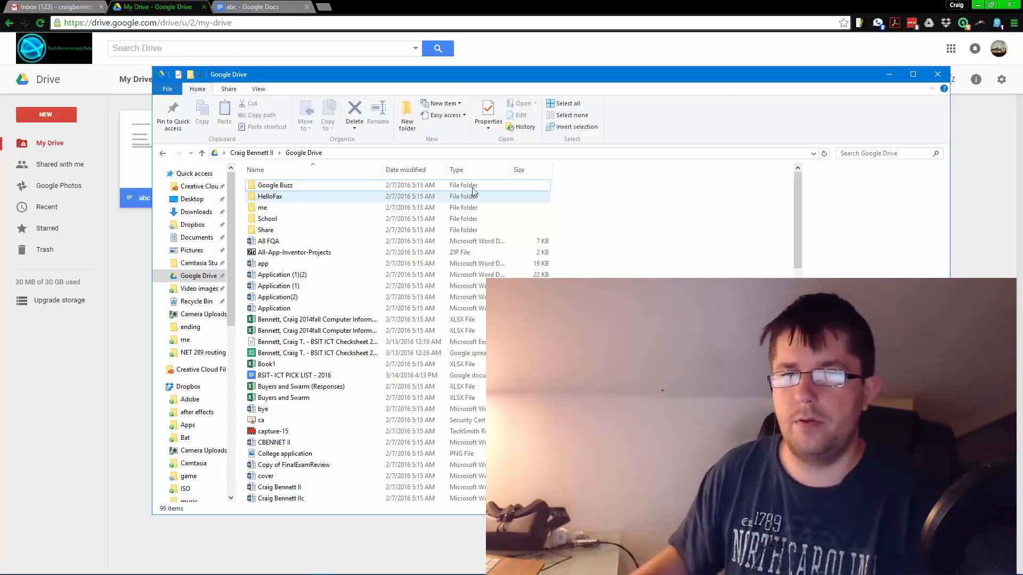
left_click(889, 74)
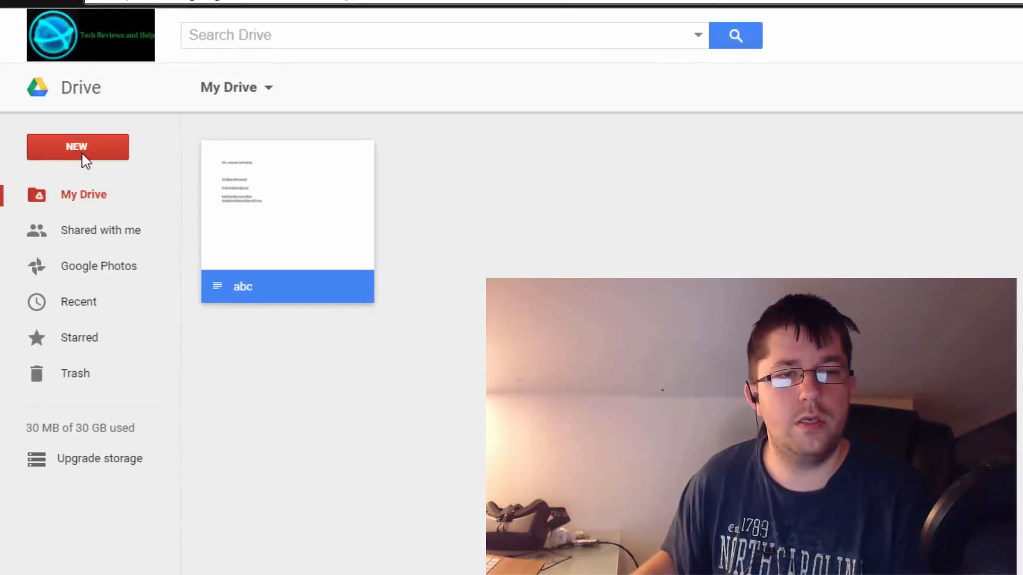
Step: Create a folder named abc in My Drive
left_click(85, 160)
left_click(91, 155)
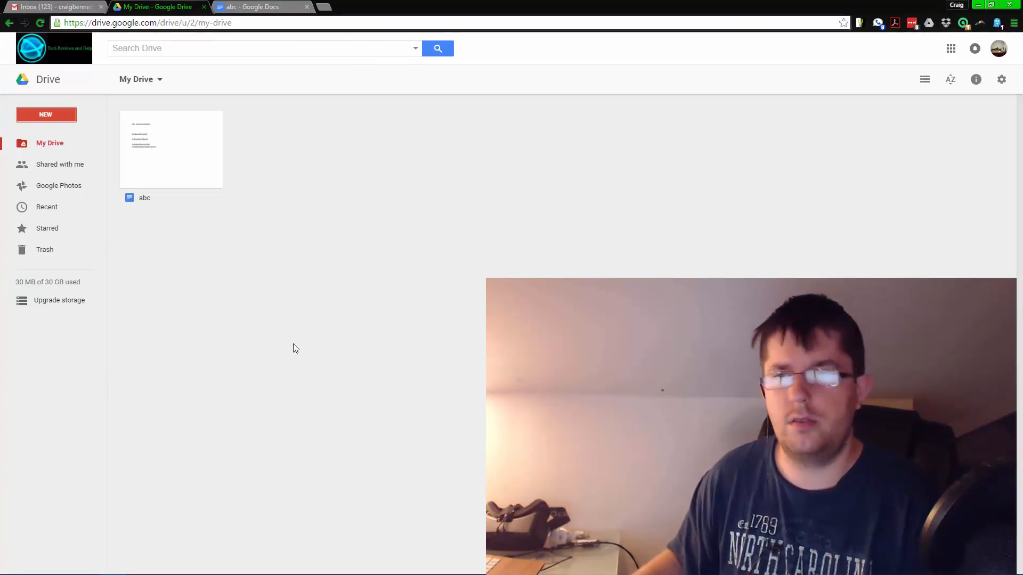
left_click(157, 84)
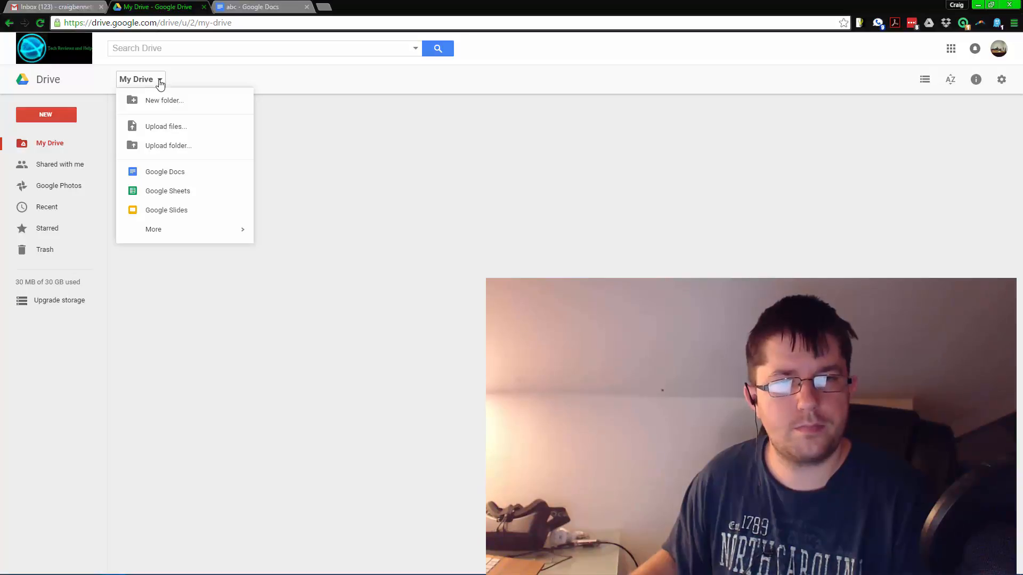
left_click(46, 114)
left_click(59, 138)
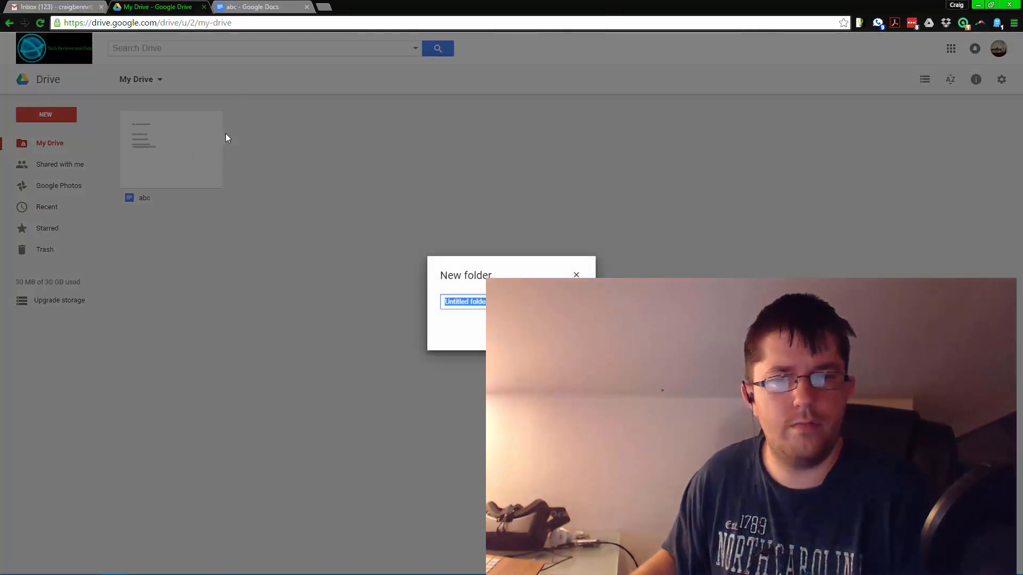
type("a")
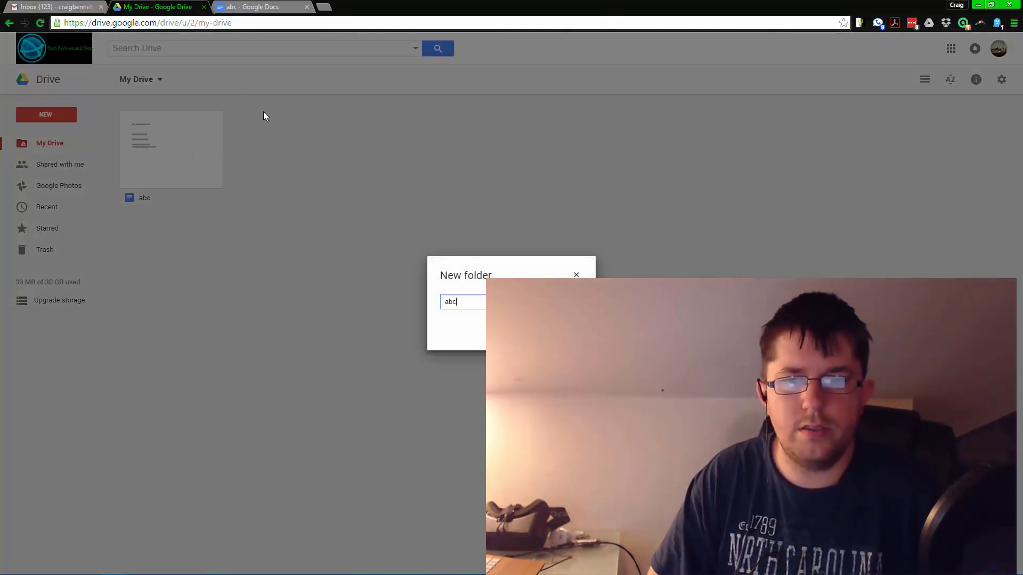
type("bc")
key("Return")
left_click(268, 130)
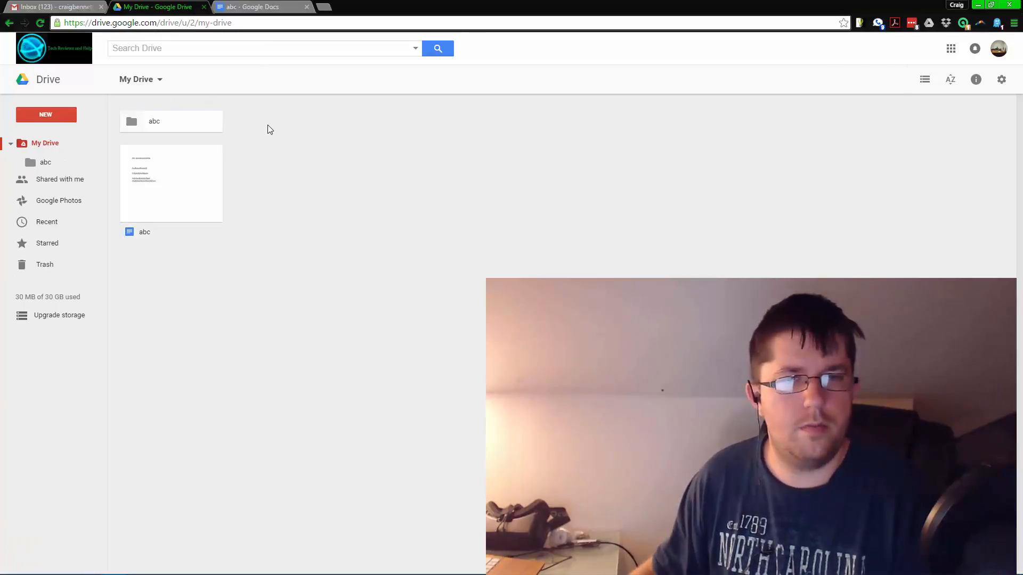
Step: Create a folder named 123 in My Drive and move it into the abc folder
left_click(160, 79)
left_click(165, 79)
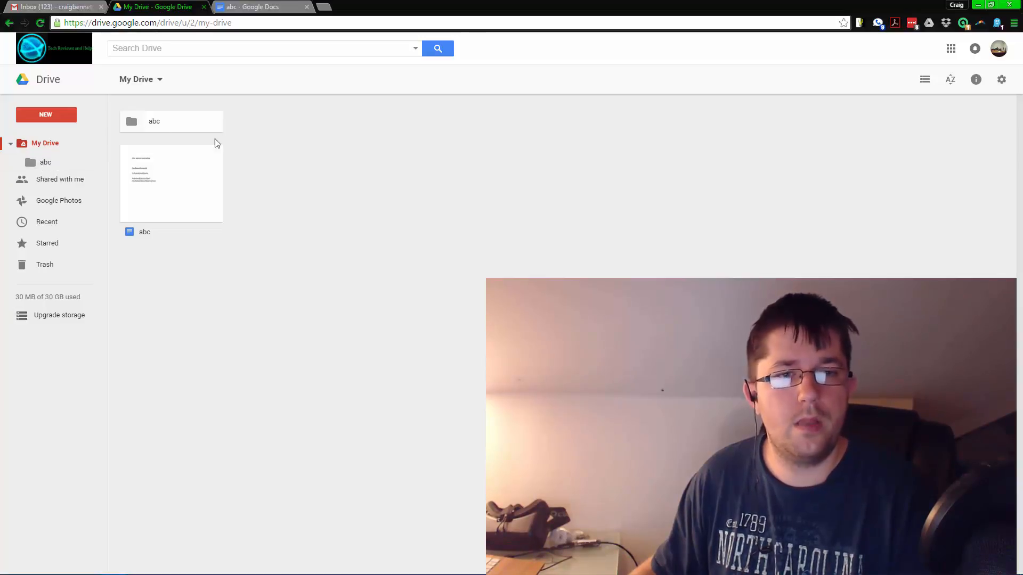
left_click(47, 114)
left_click(57, 135)
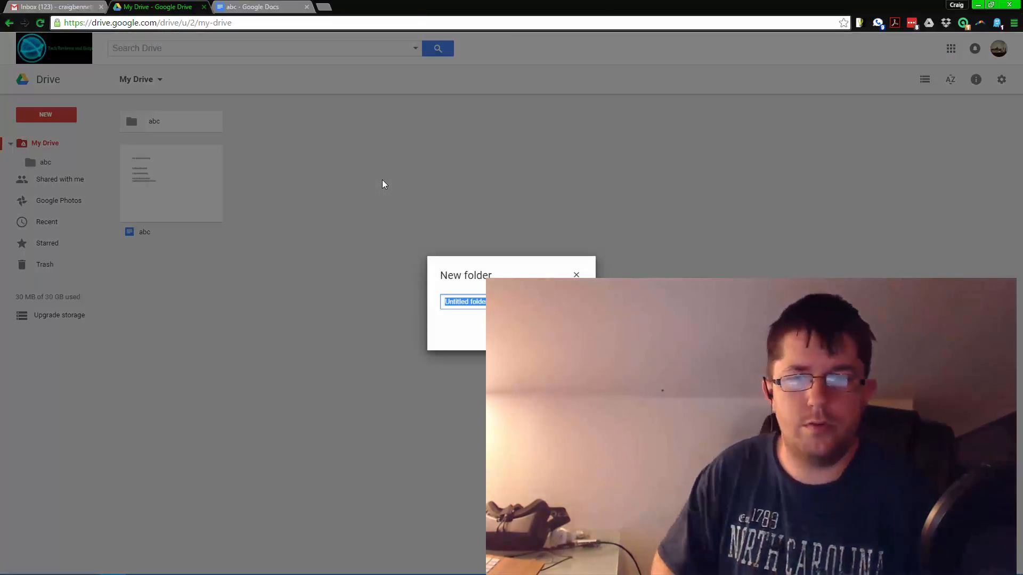
type("12")
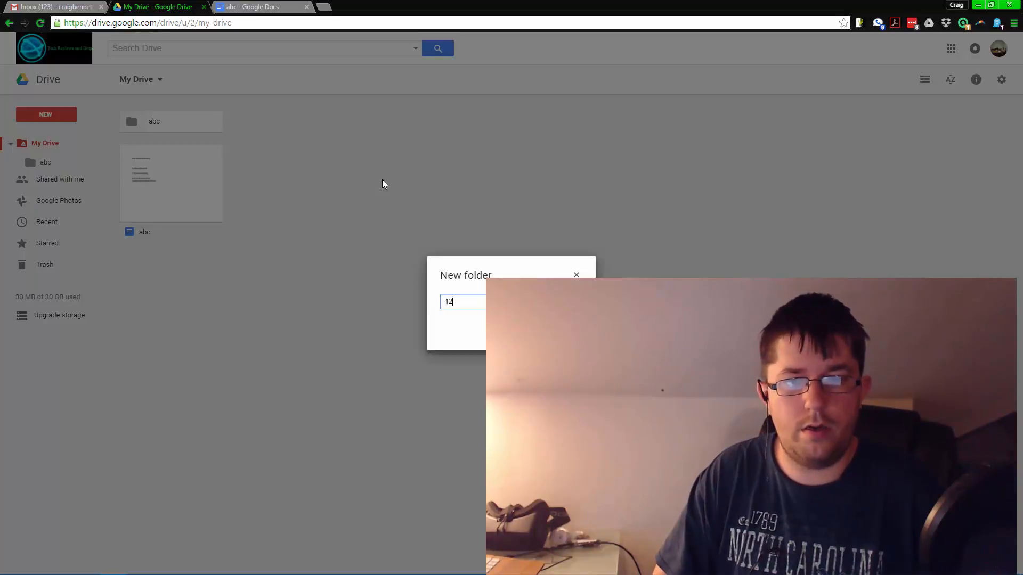
type("3")
key("Return")
left_click(203, 118)
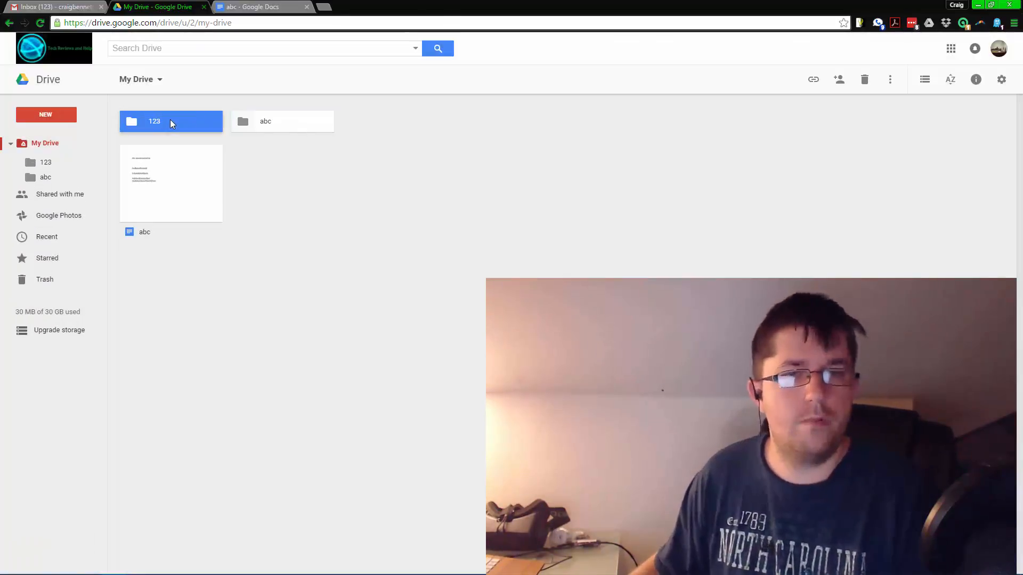
left_click_drag(171, 120, 258, 127)
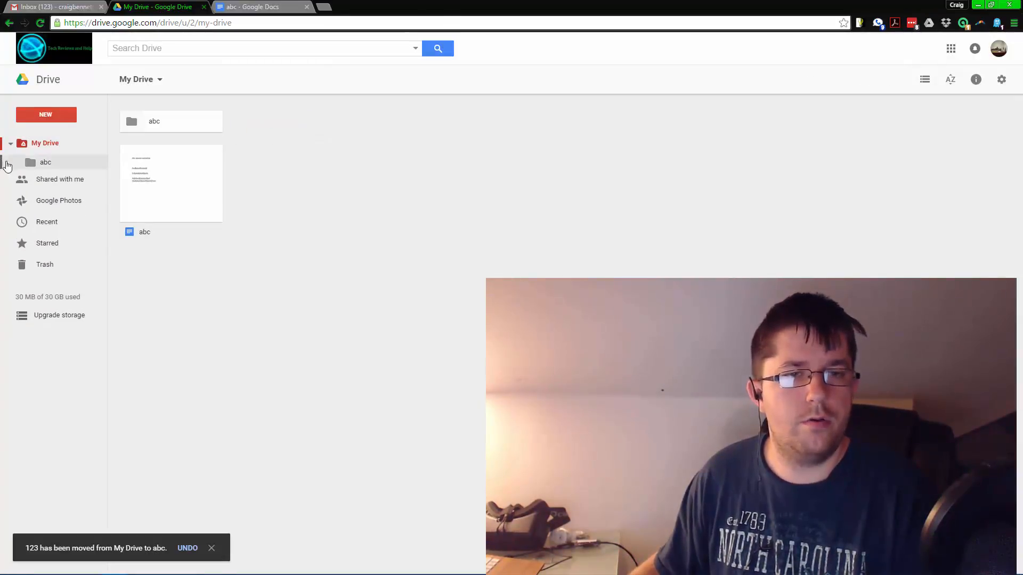
Step: Browse the abc folder and its 123 subfolder in the folder tree, and return to My Drive with abc collapsed
left_click(41, 163)
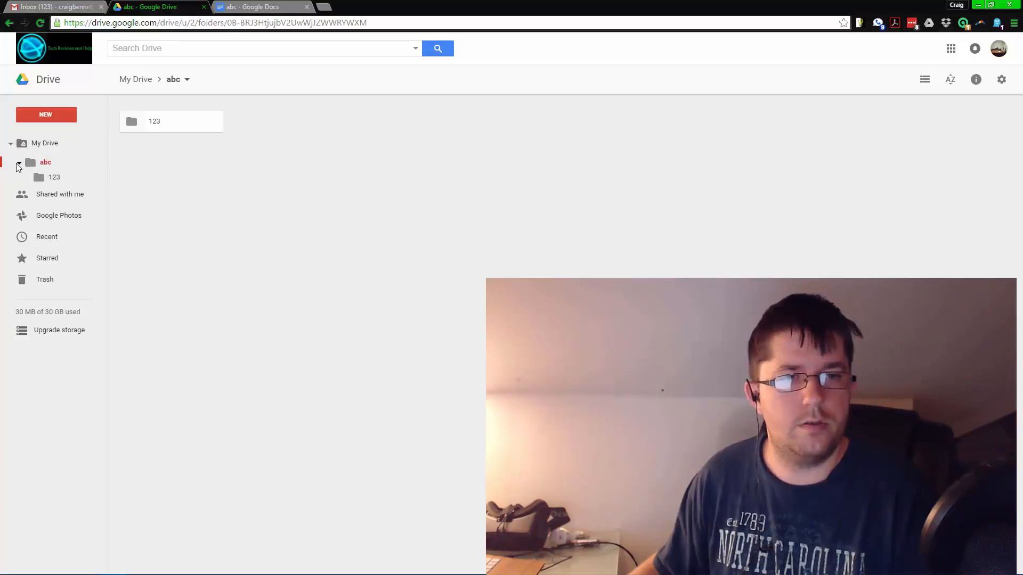
left_click(24, 143)
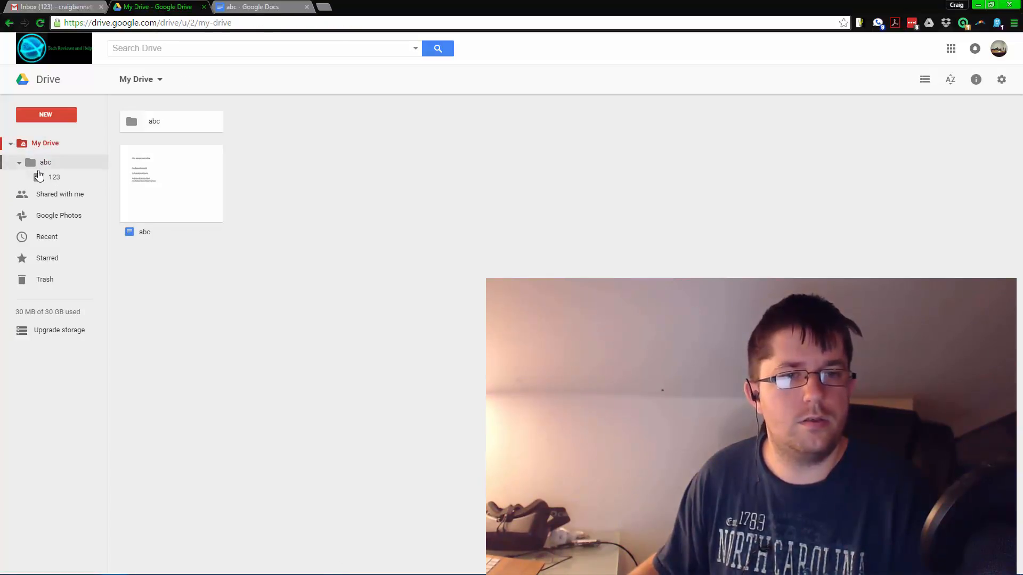
left_click(39, 176)
left_click(44, 145)
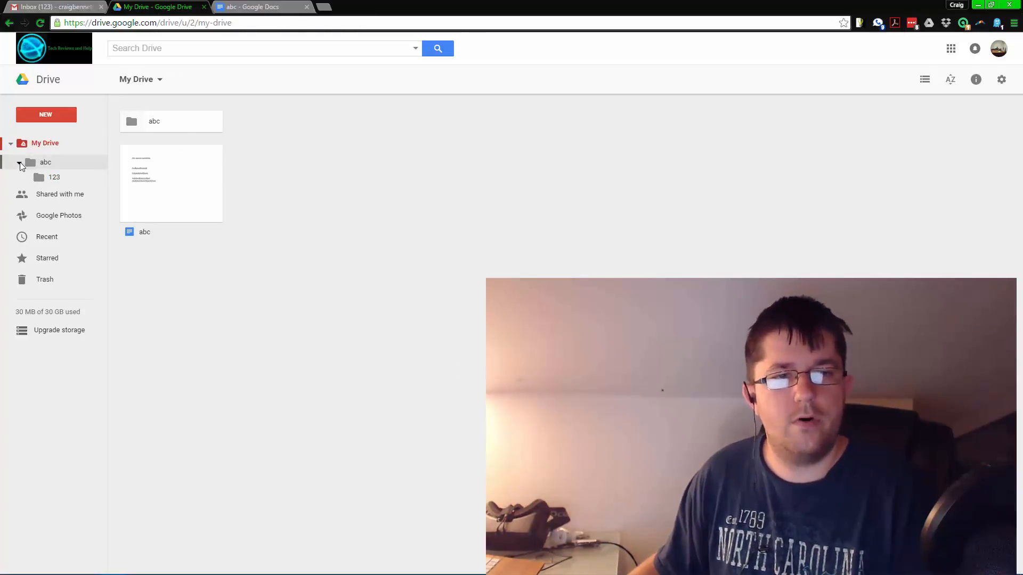
left_click(19, 165)
Step: Review My Drive's options for creating and uploading items, and the file-type filters offered when searching Drive
left_click(161, 80)
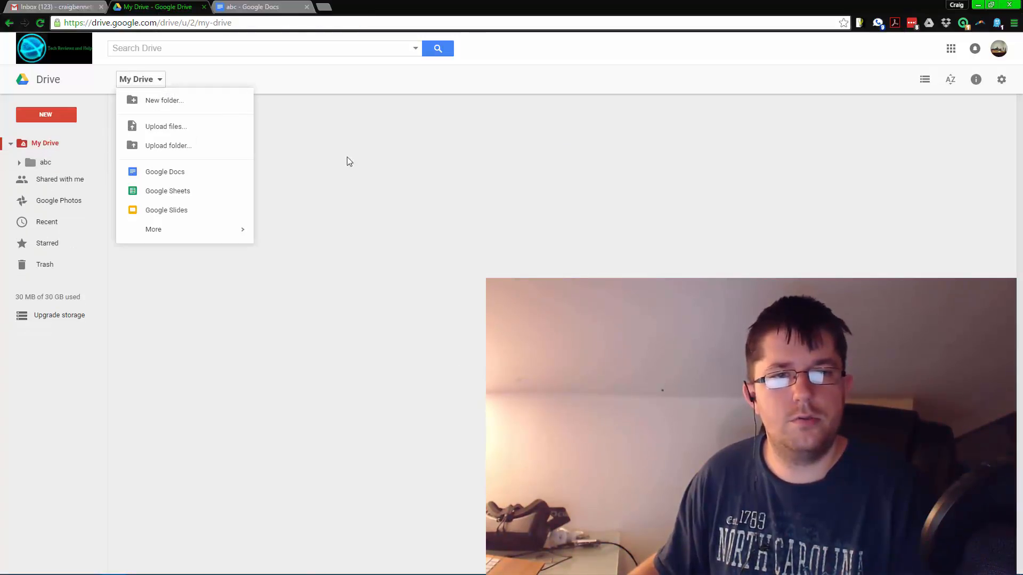
left_click(357, 161)
left_click(139, 79)
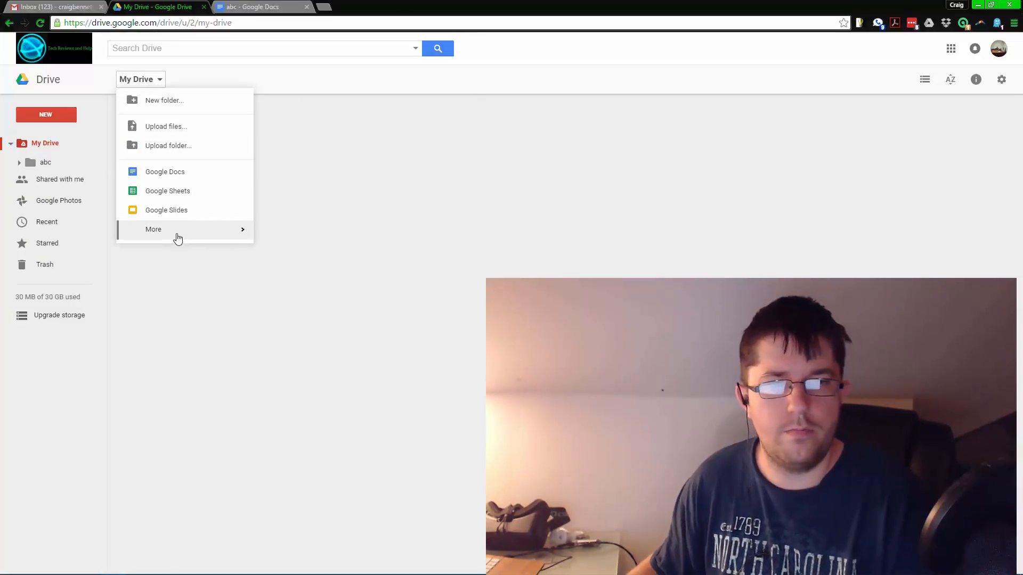
mouse_move(181, 235)
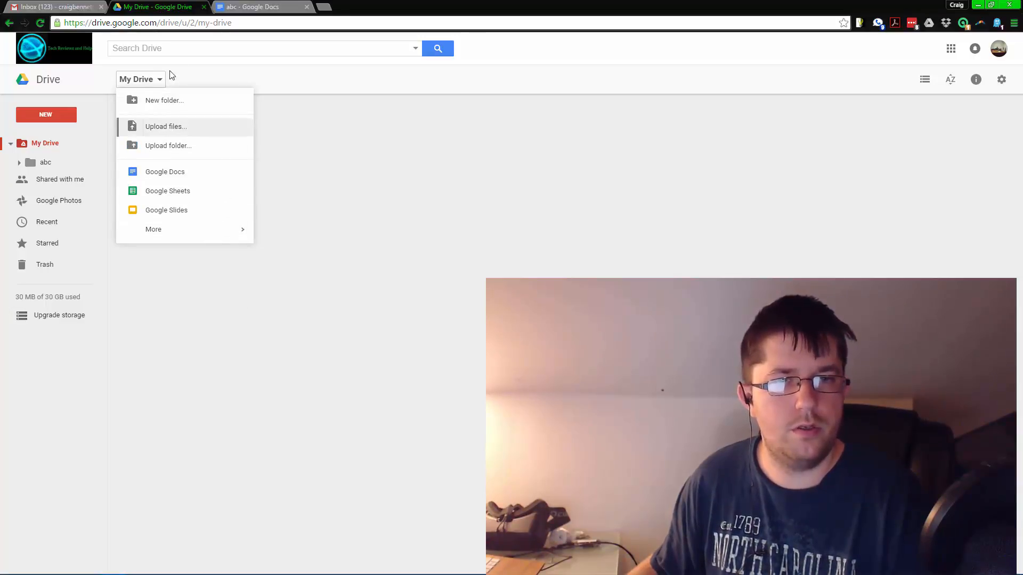
left_click(434, 190)
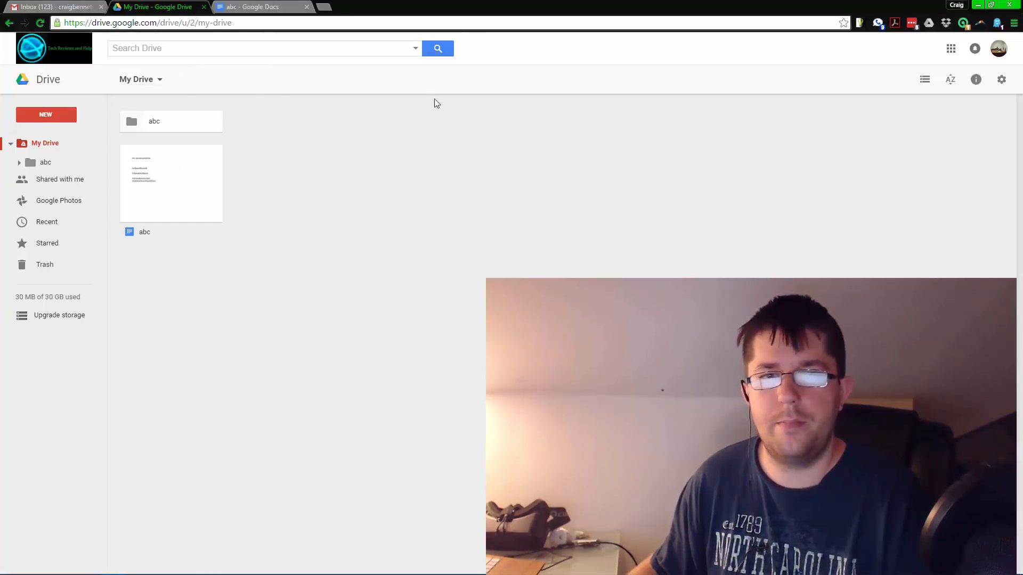
left_click(270, 53)
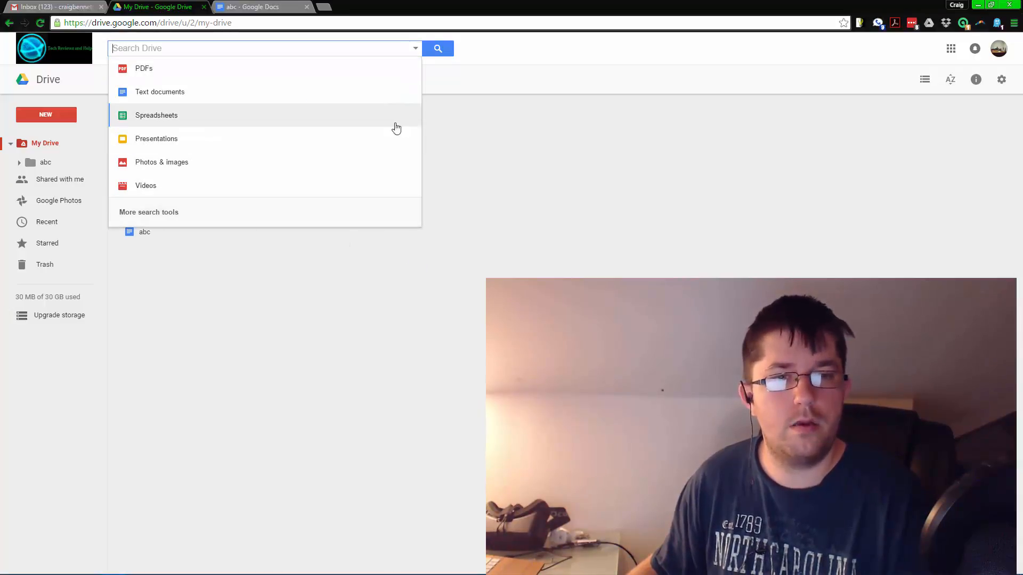
left_click(572, 240)
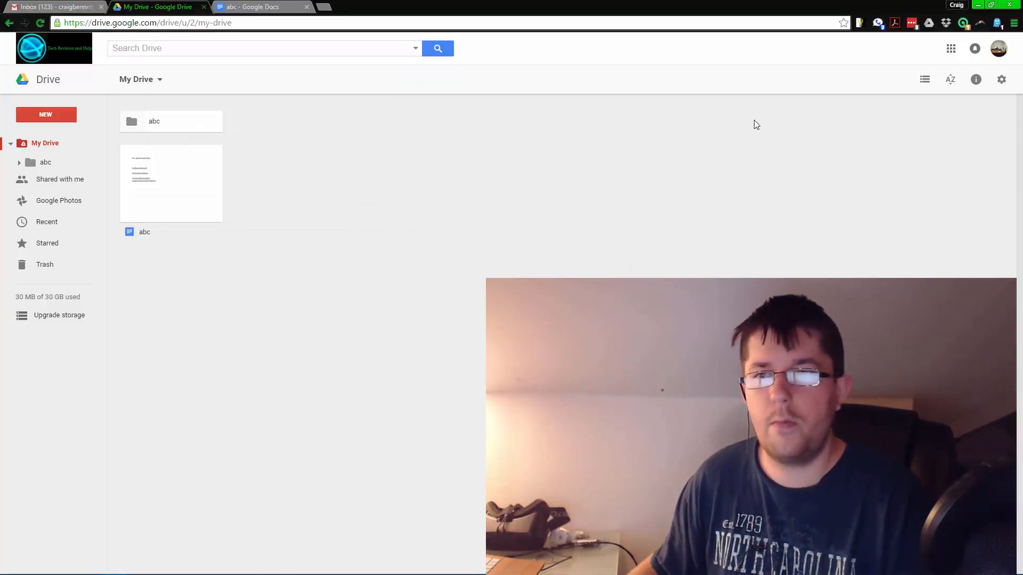
Step: Examine My Drive in list and grid layouts, along with its activity details and the available settings options
left_click(926, 81)
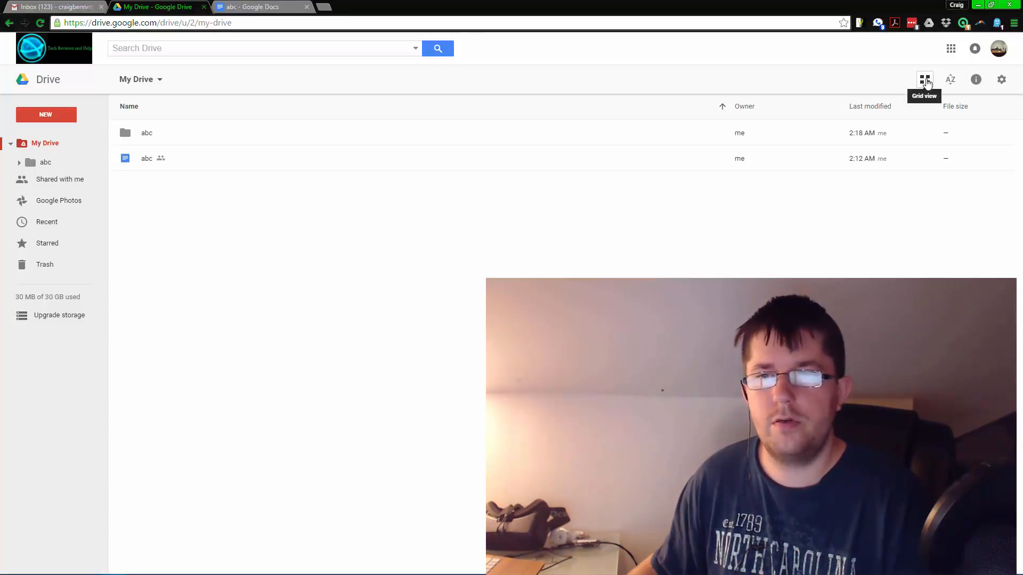
left_click(926, 81)
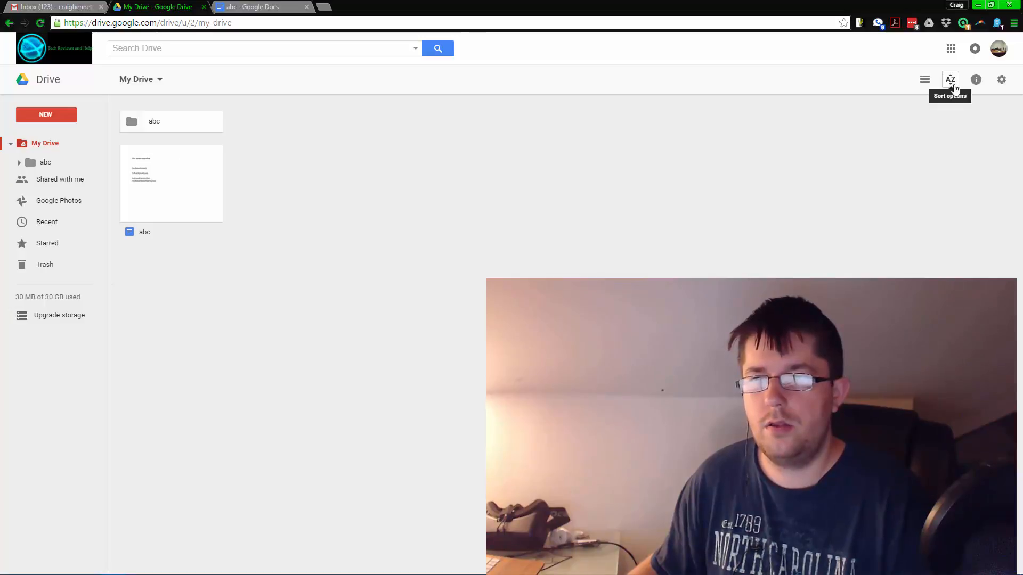
left_click(977, 80)
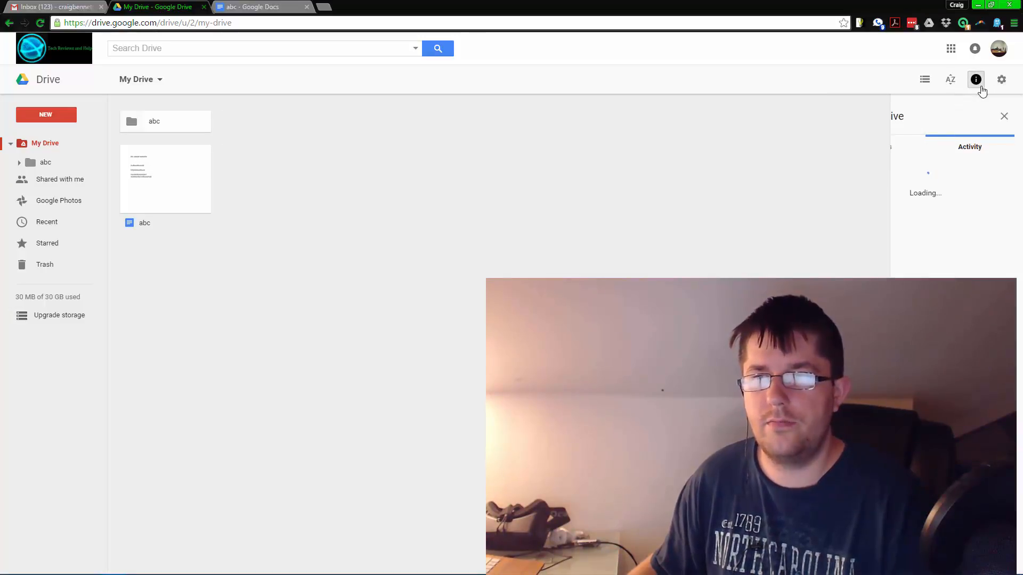
left_click(981, 87)
left_click(1004, 80)
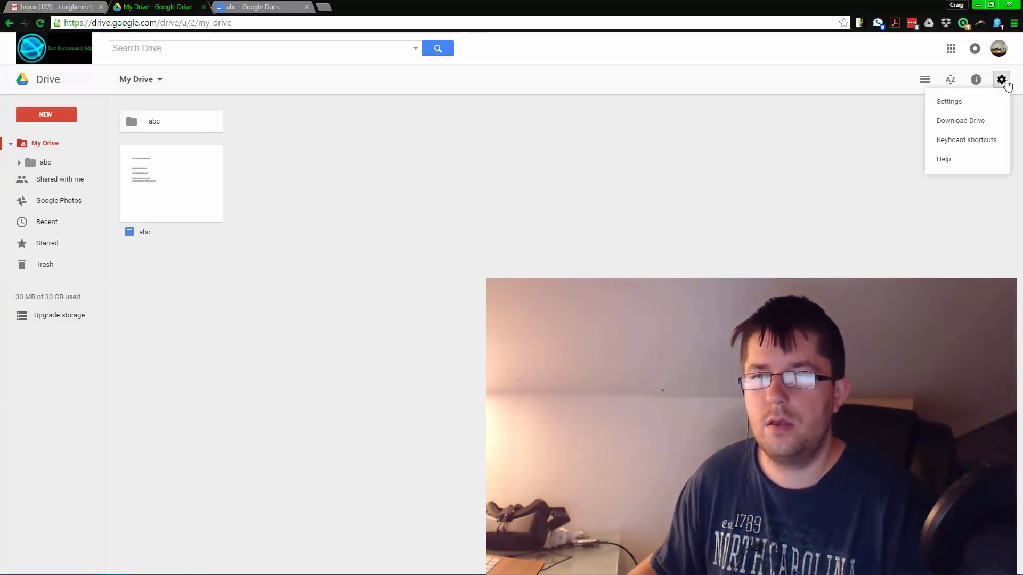
left_click(710, 123)
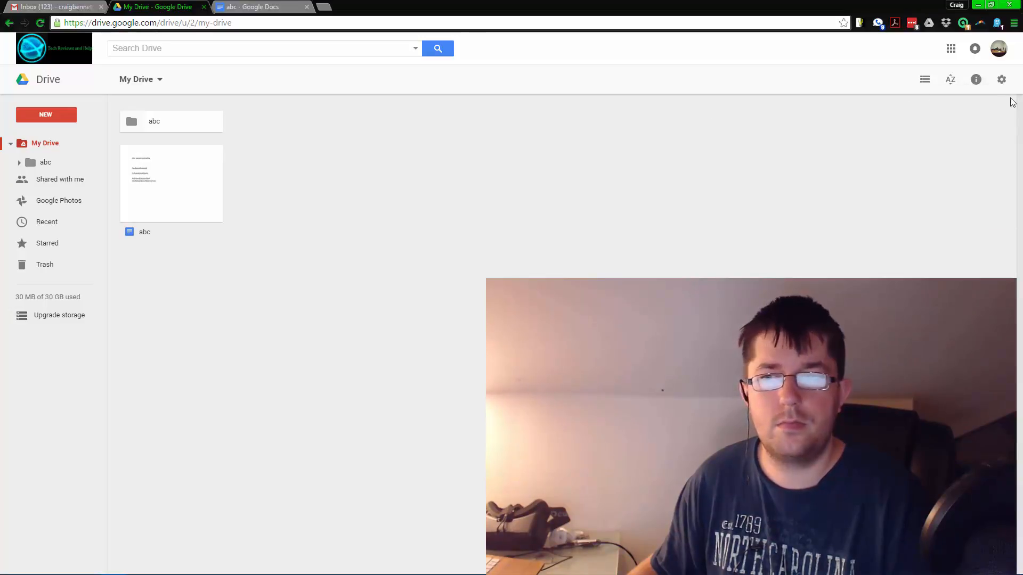
left_click(1002, 80)
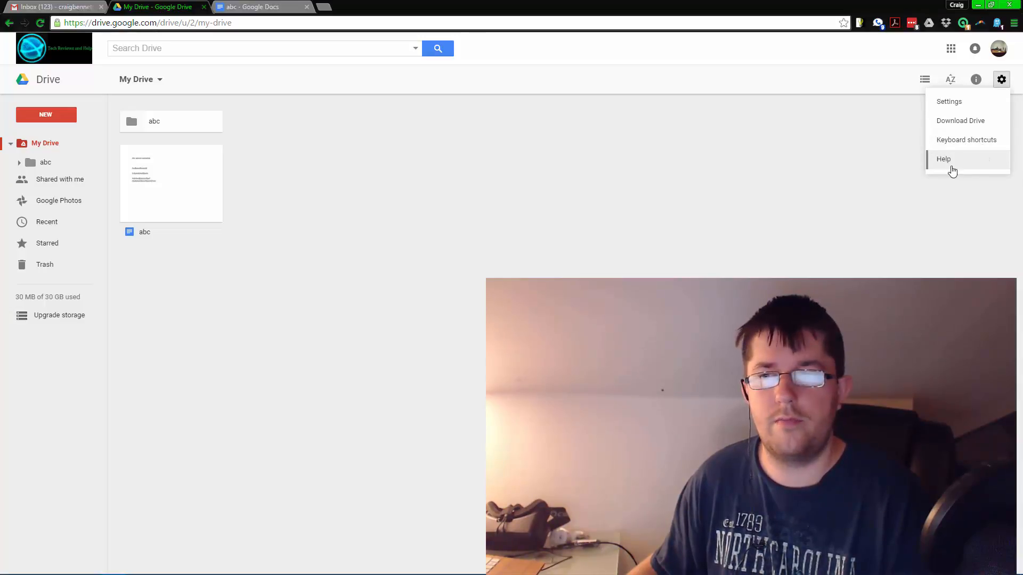
left_click(386, 201)
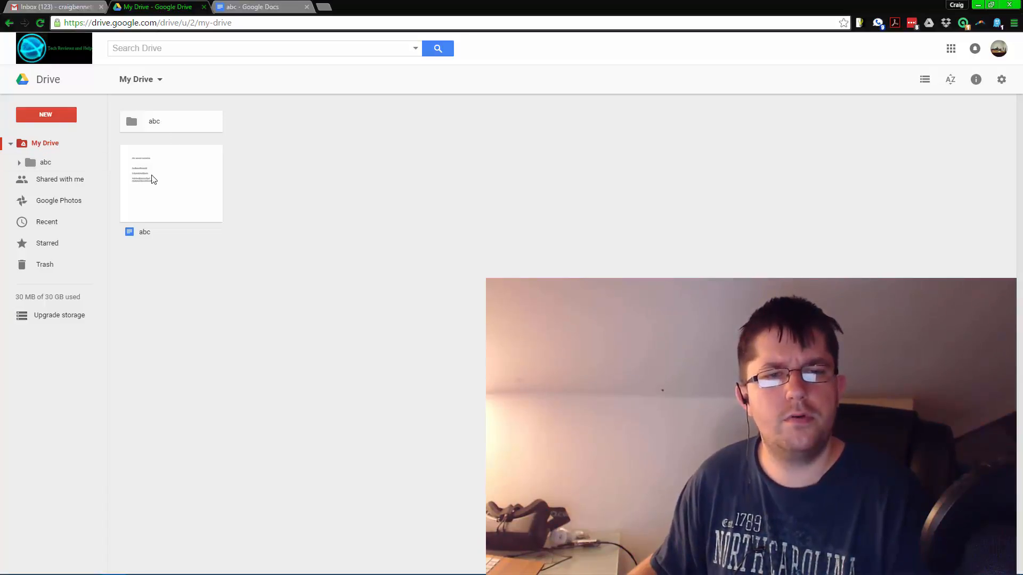
Step: Move the abc document from My Drive into the abc folder
left_click_drag(172, 208, 149, 118)
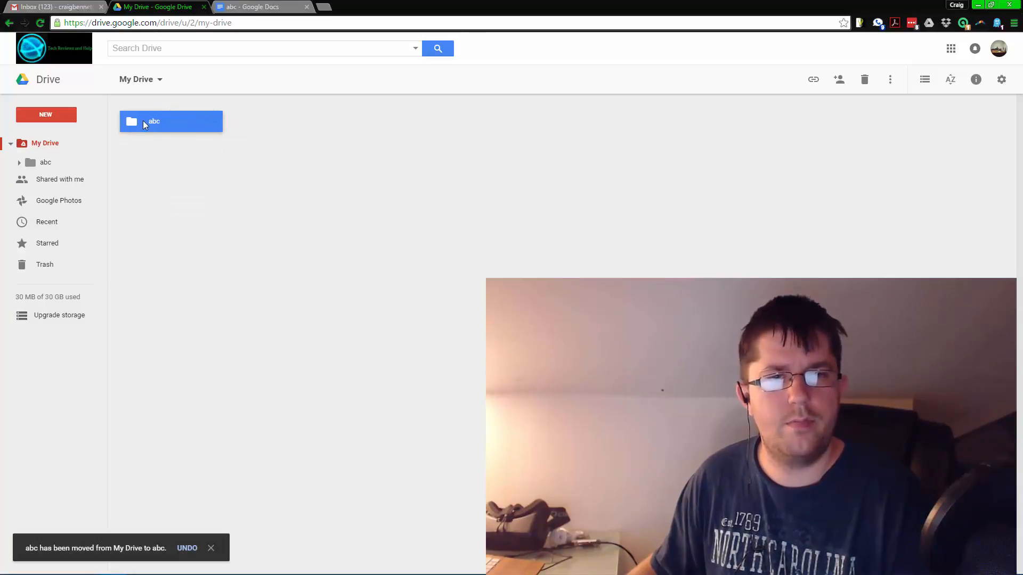
Step: Move the abc document out of the abc folder back into My Drive, and return to My Drive
double_click(143, 121)
left_click_drag(159, 210, 22, 144)
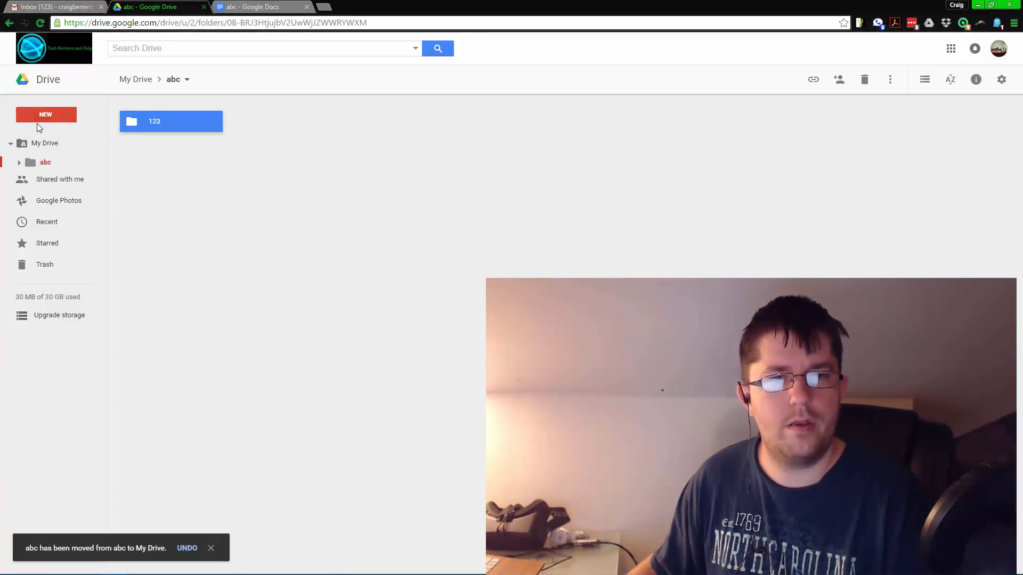
left_click(32, 143)
Step: Change the abc folder's color to green
right_click(163, 127)
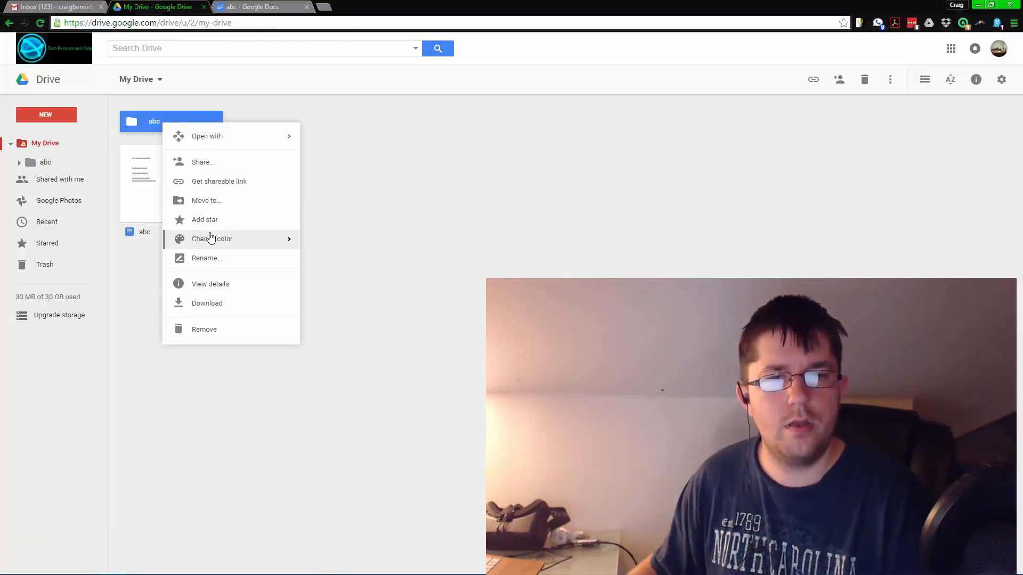
mouse_move(253, 239)
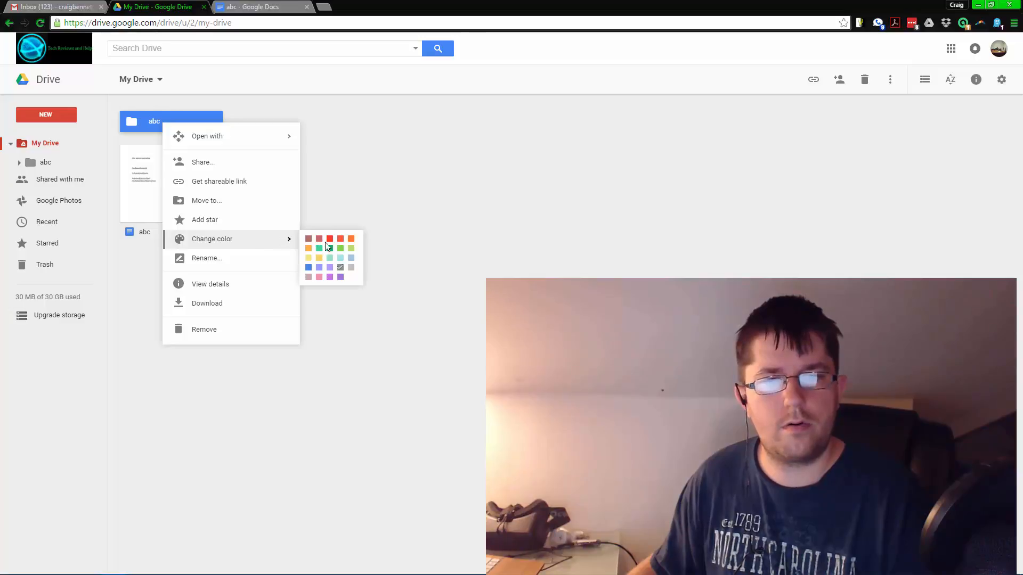
left_click(318, 249)
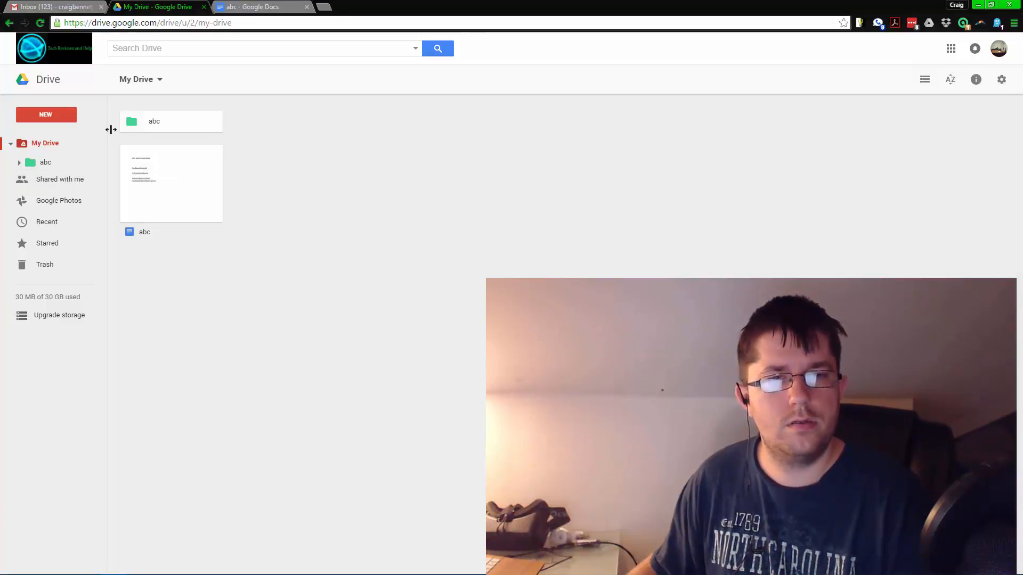
Step: Compare the actions available for the abc folder with those available for the abc document
right_click(148, 129)
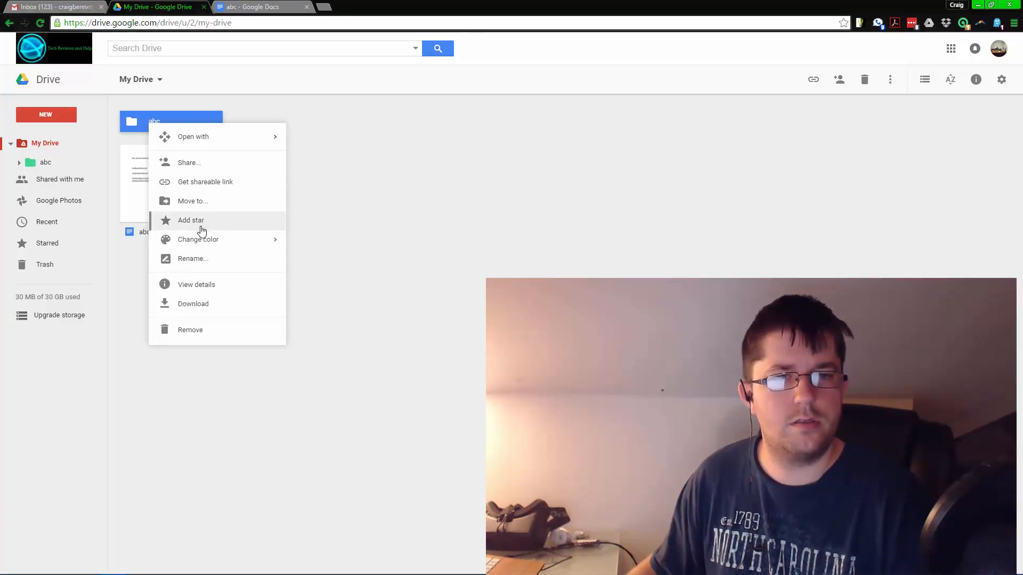
mouse_move(205, 239)
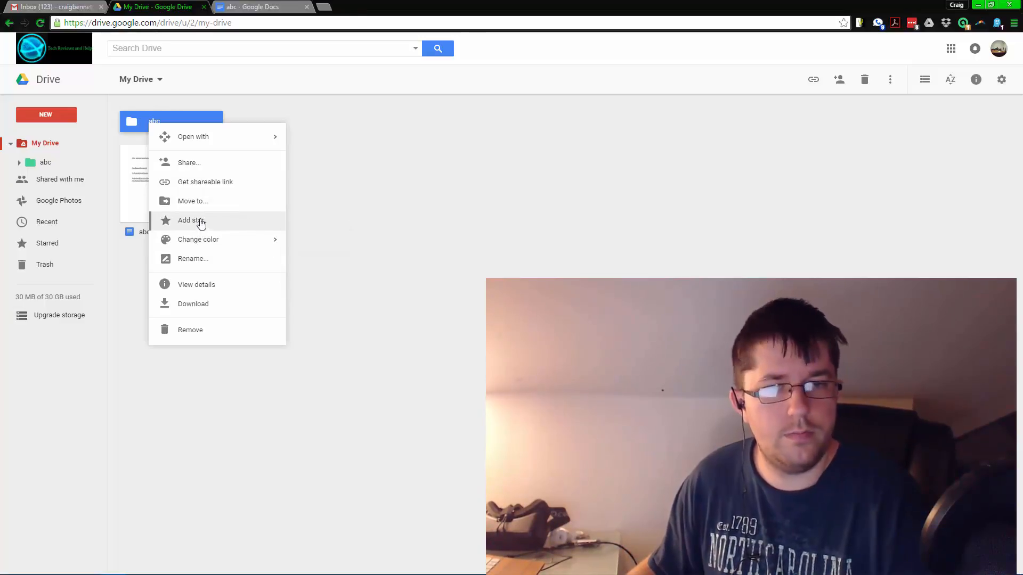
right_click(130, 234)
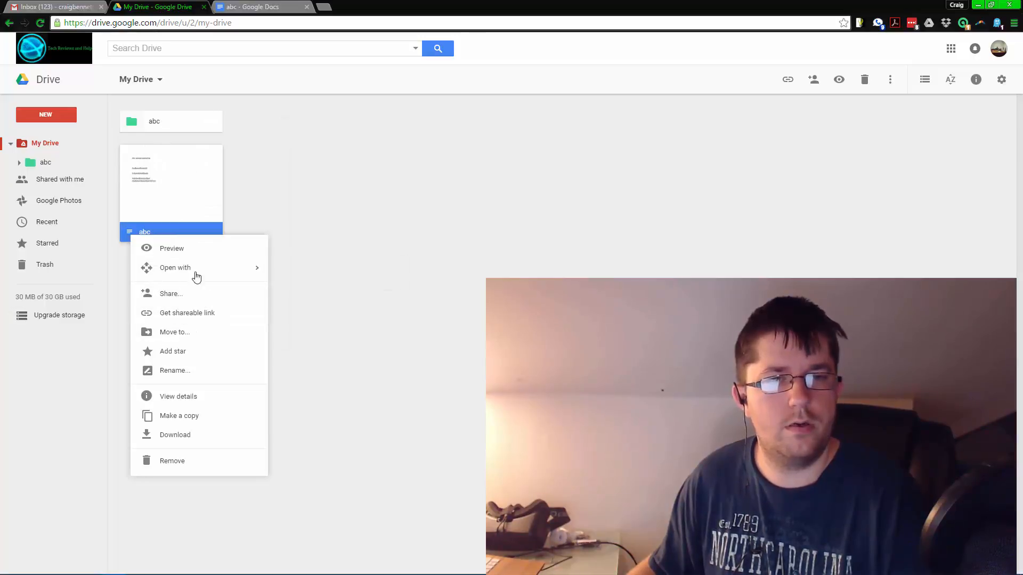
right_click(171, 127)
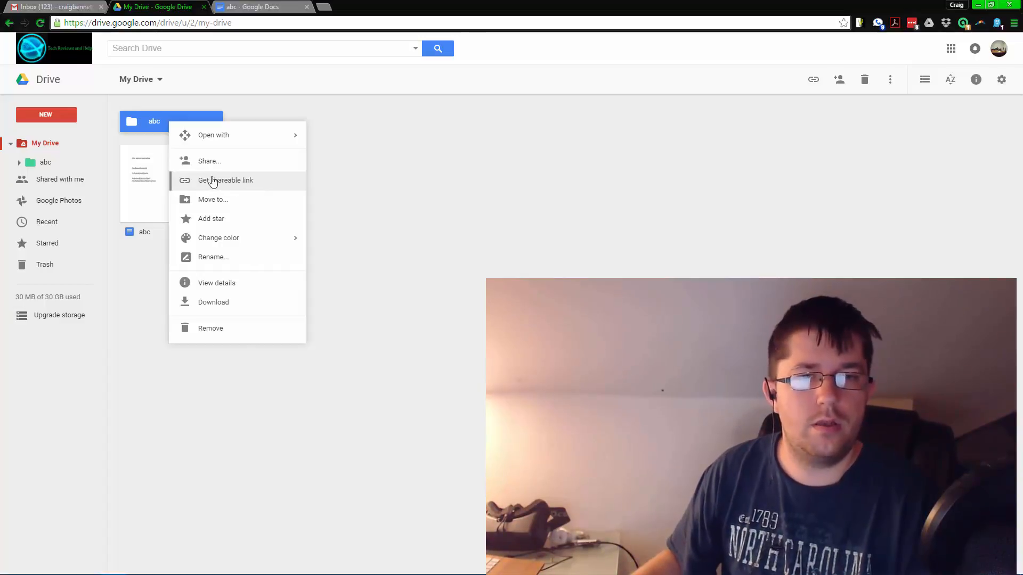
left_click(371, 167)
right_click(164, 183)
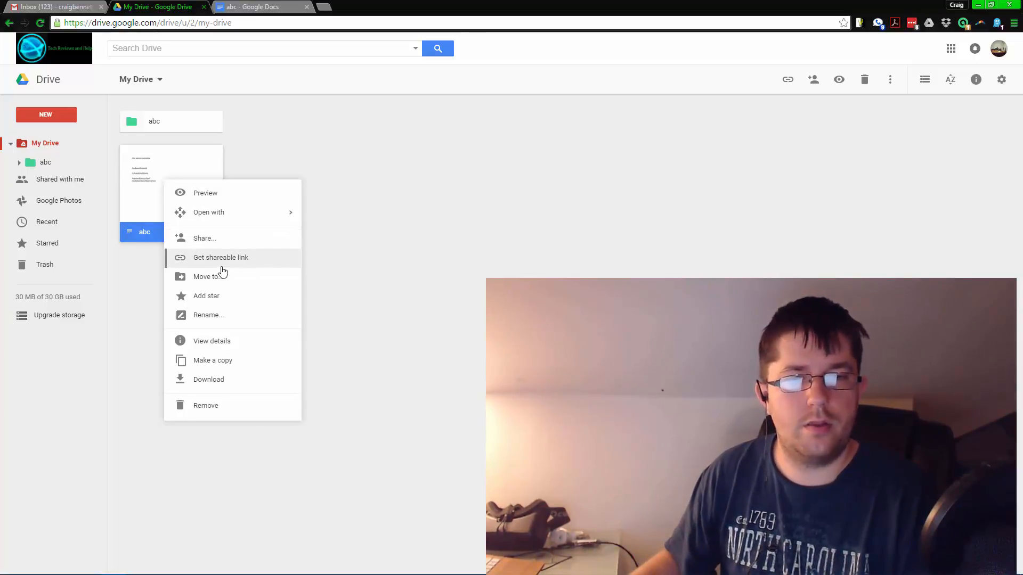
left_click(386, 260)
Step: Look at the apps that can be connected to Drive for opening the abc folder, and close the list
right_click(160, 124)
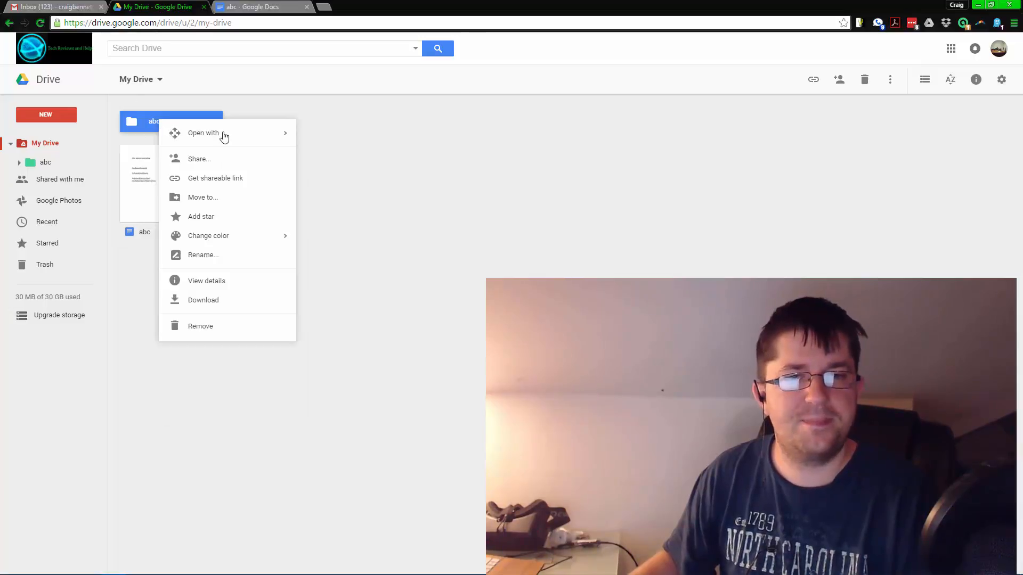
mouse_move(246, 137)
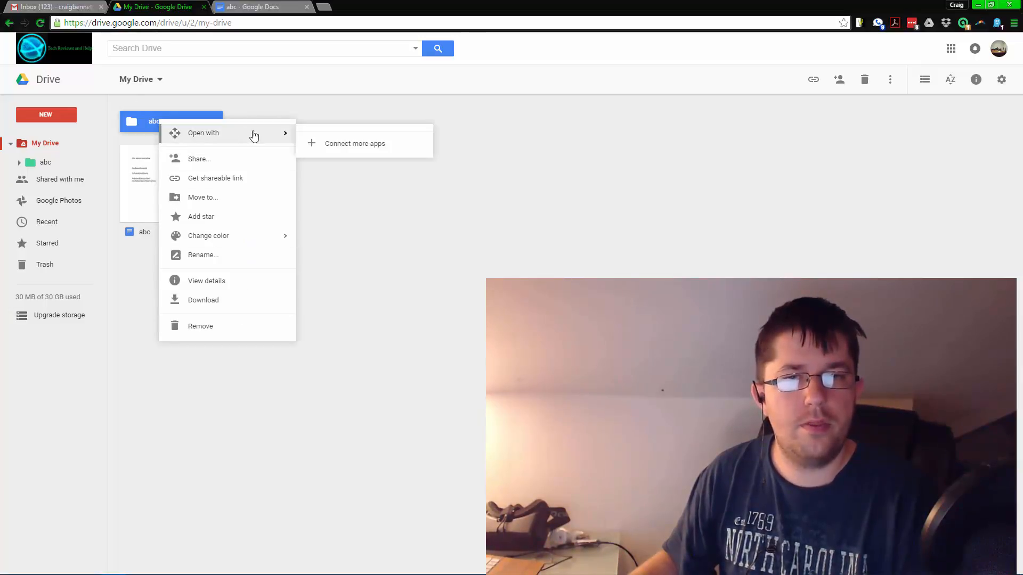
left_click(349, 145)
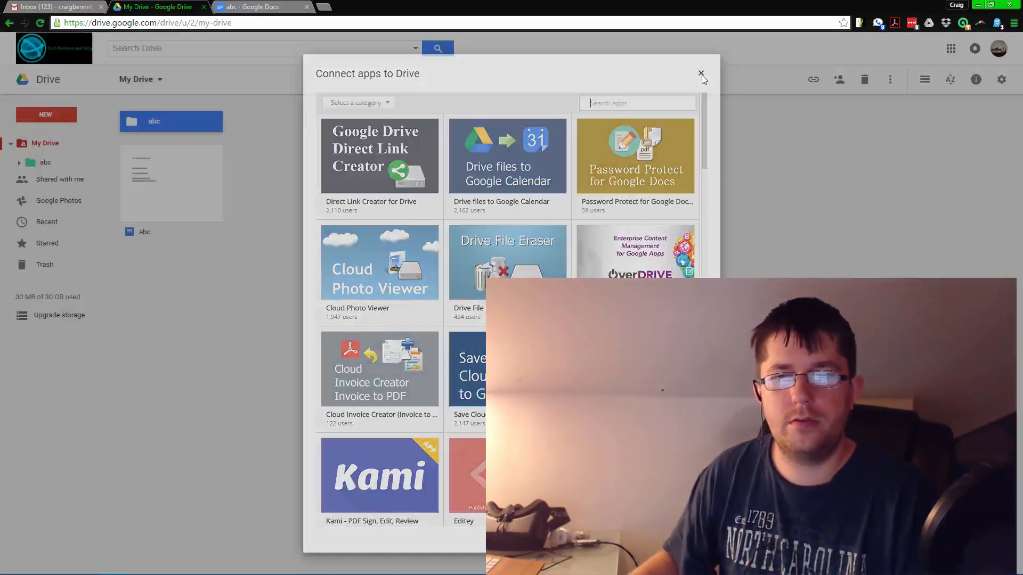
left_click(702, 74)
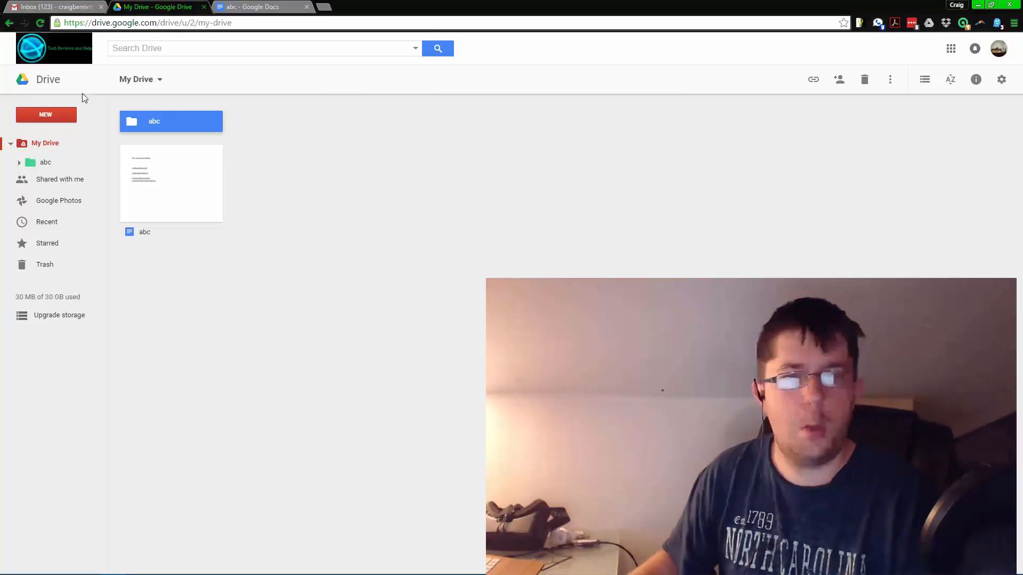
Step: Remove the abc folder from My Drive
right_click(191, 118)
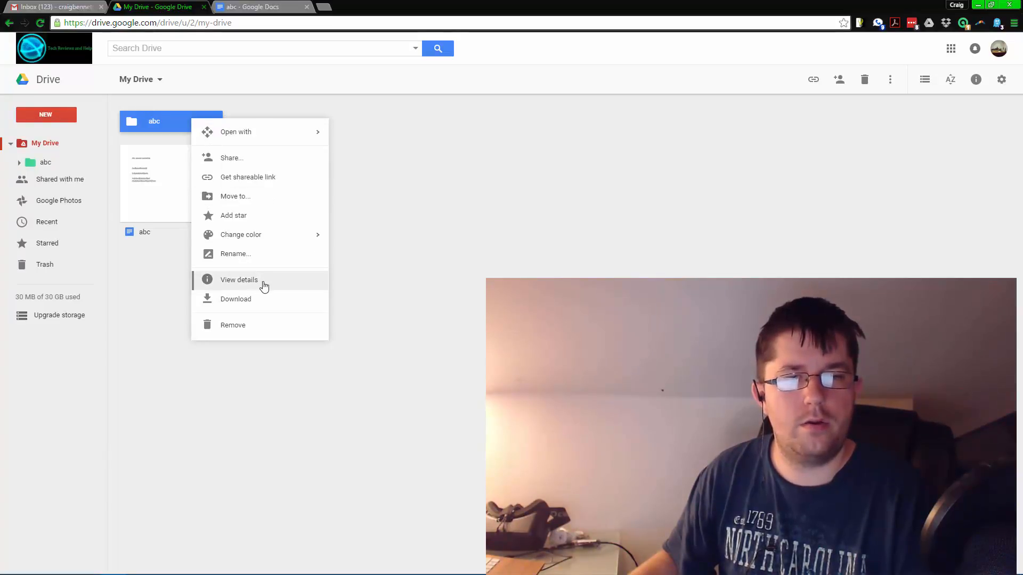
left_click(252, 331)
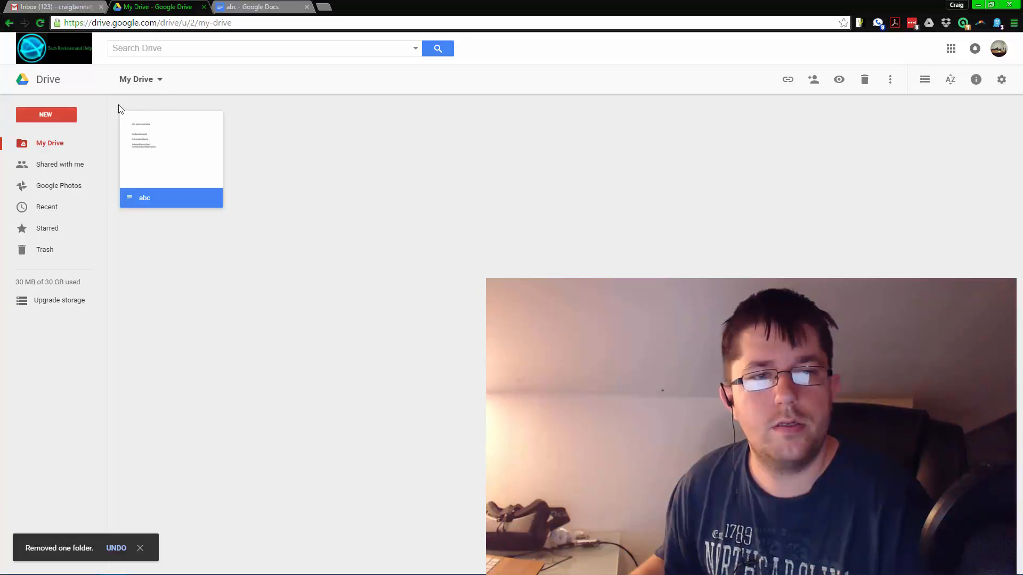
Step: Review the file types that can be created in Drive and the additional apps that can be connected, leaving without adding any
left_click(53, 114)
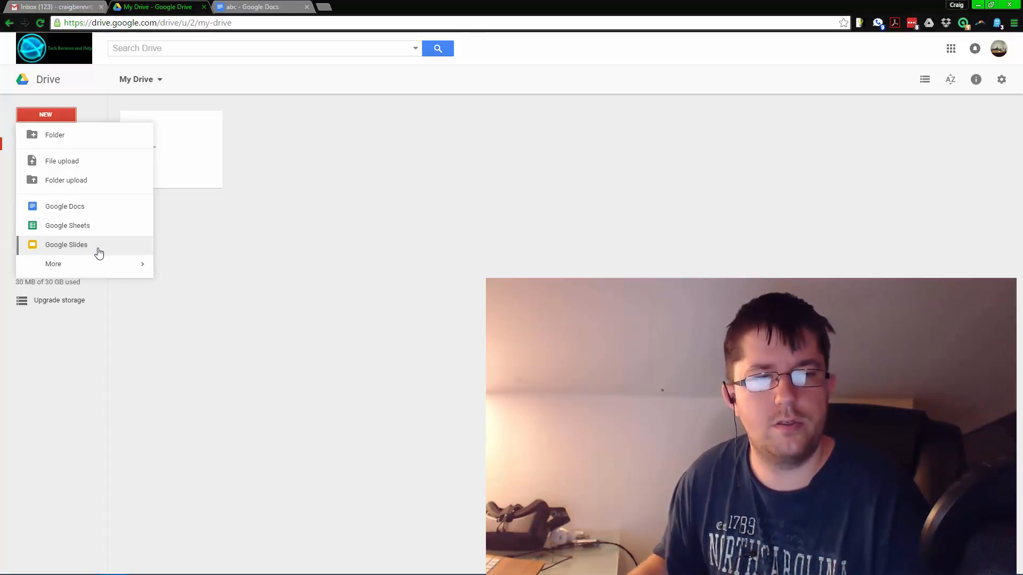
mouse_move(96, 271)
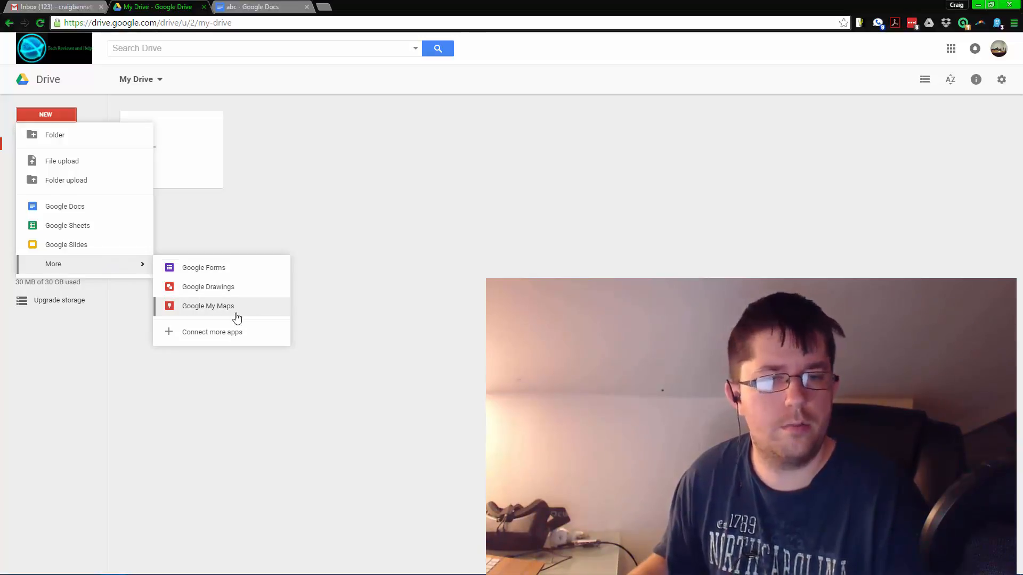
left_click(213, 331)
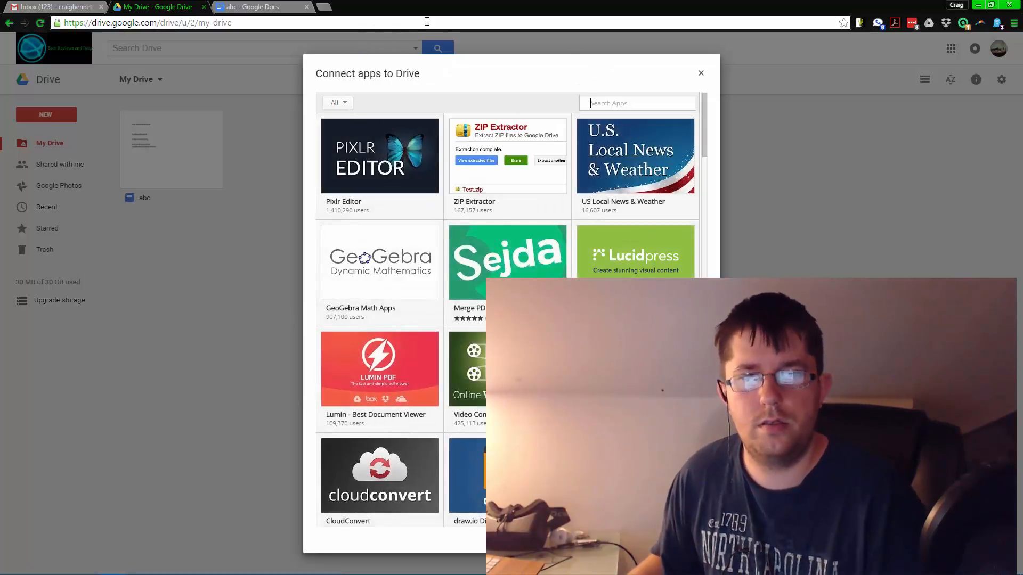
left_click(701, 73)
left_click(38, 113)
left_click(376, 147)
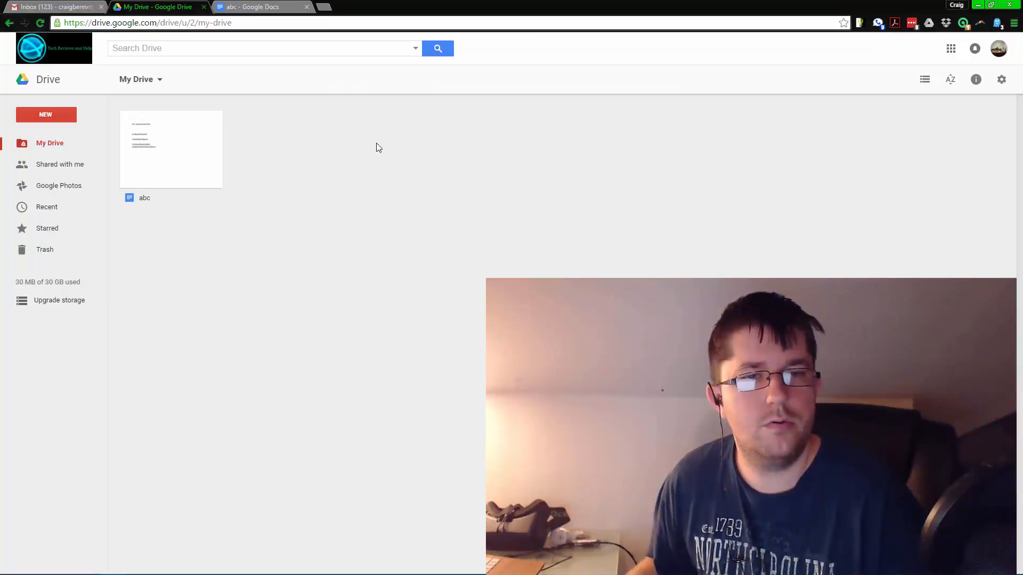
Step: Open the abc document from My Drive in Google Docs, and return to Drive
left_click(186, 154)
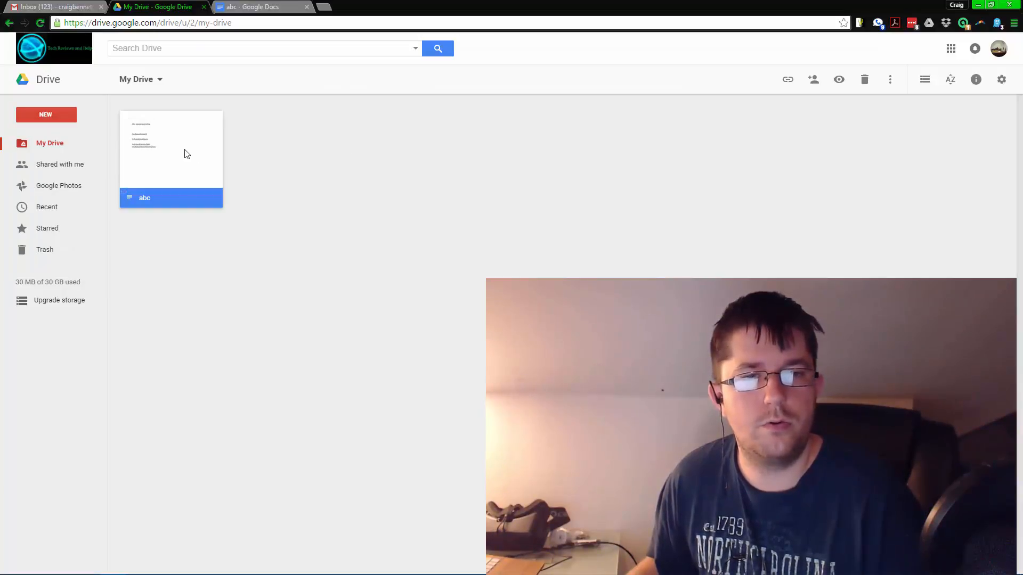
double_click(187, 154)
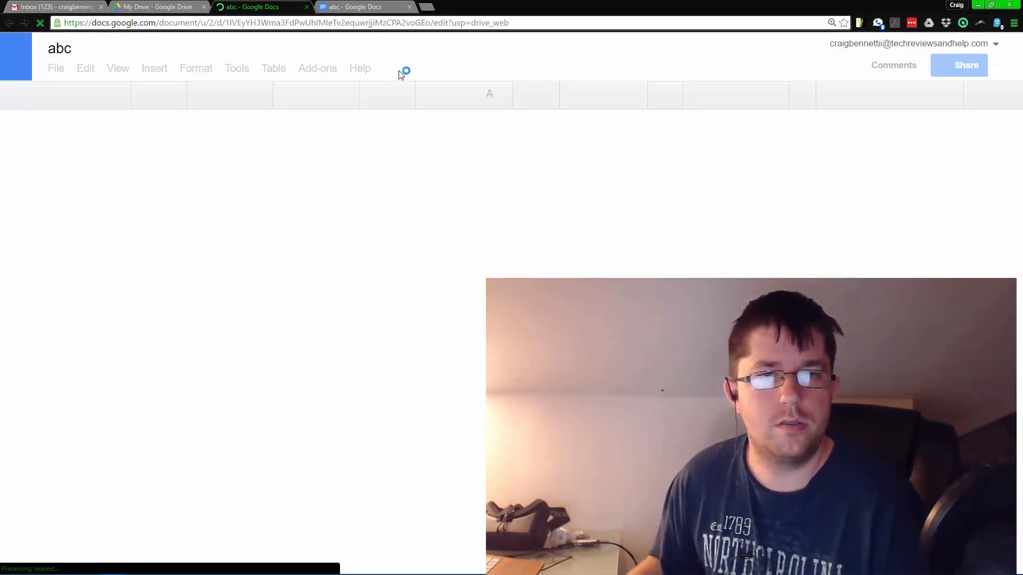
left_click(178, 5)
Step: Create a Google Docs document containing the letter "a", and check its save status and its entry in My Drive
left_click(46, 114)
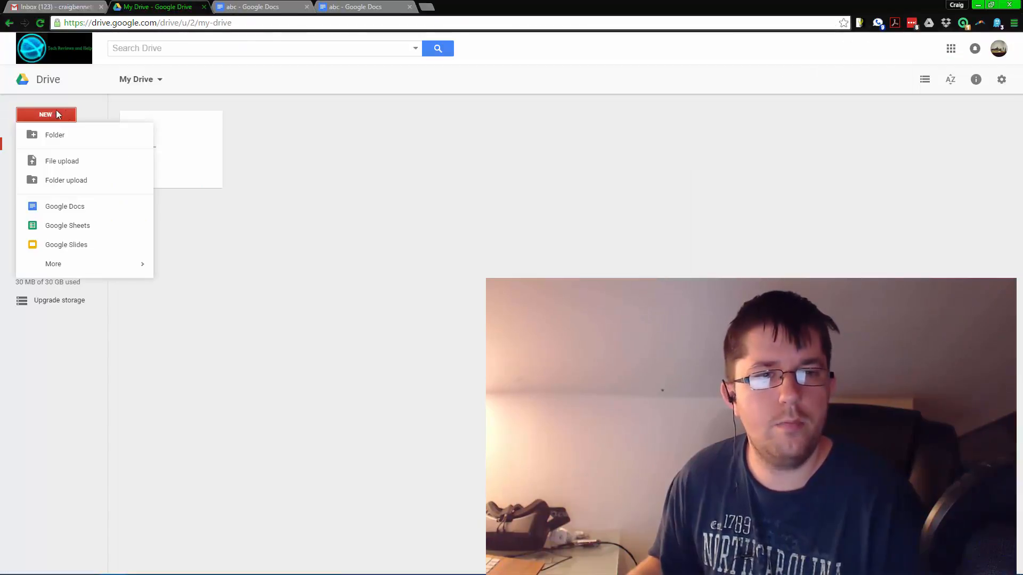
left_click(83, 207)
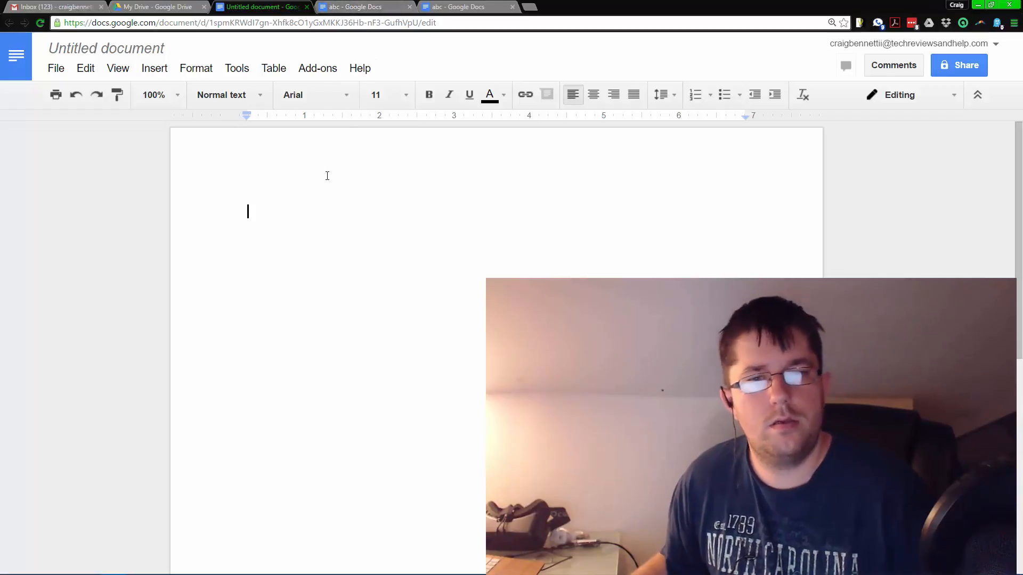
type("a")
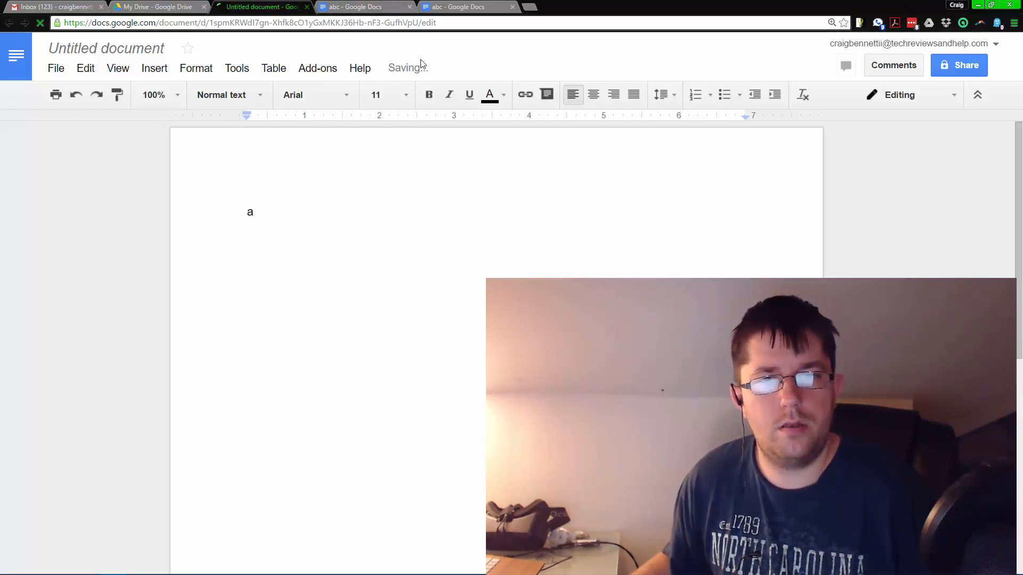
mouse_move(397, 73)
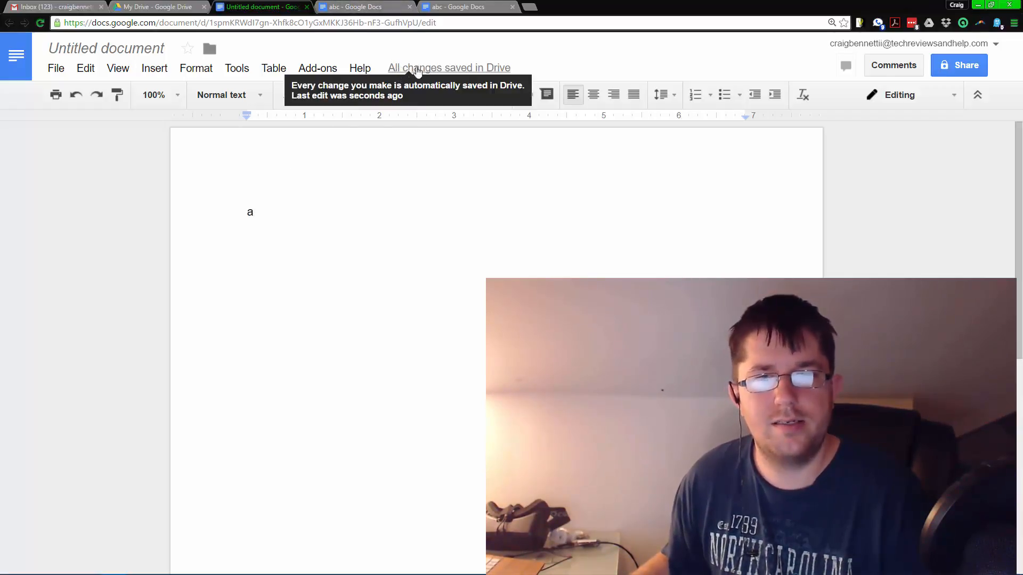
left_click(155, 7)
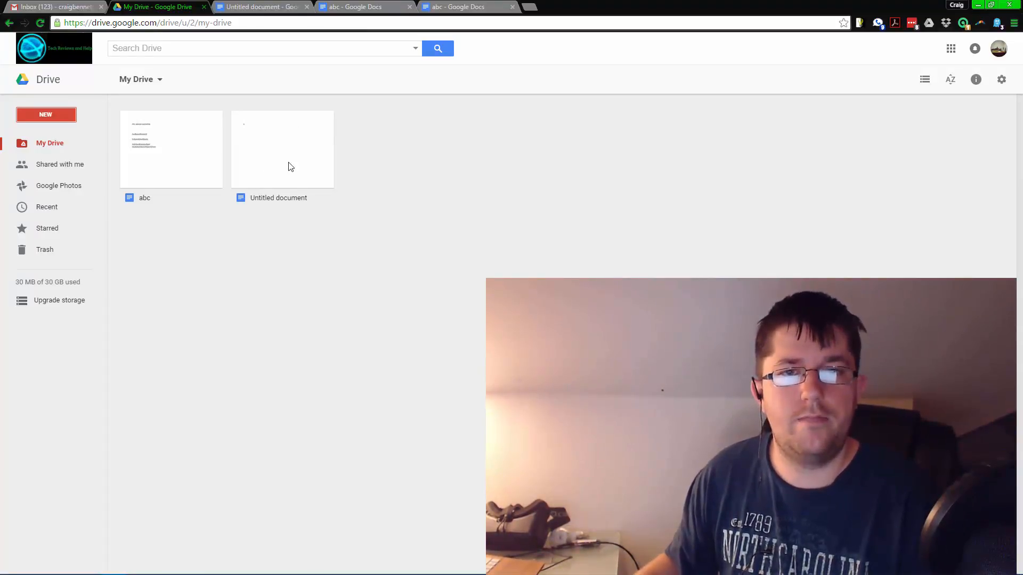
left_click(259, 7)
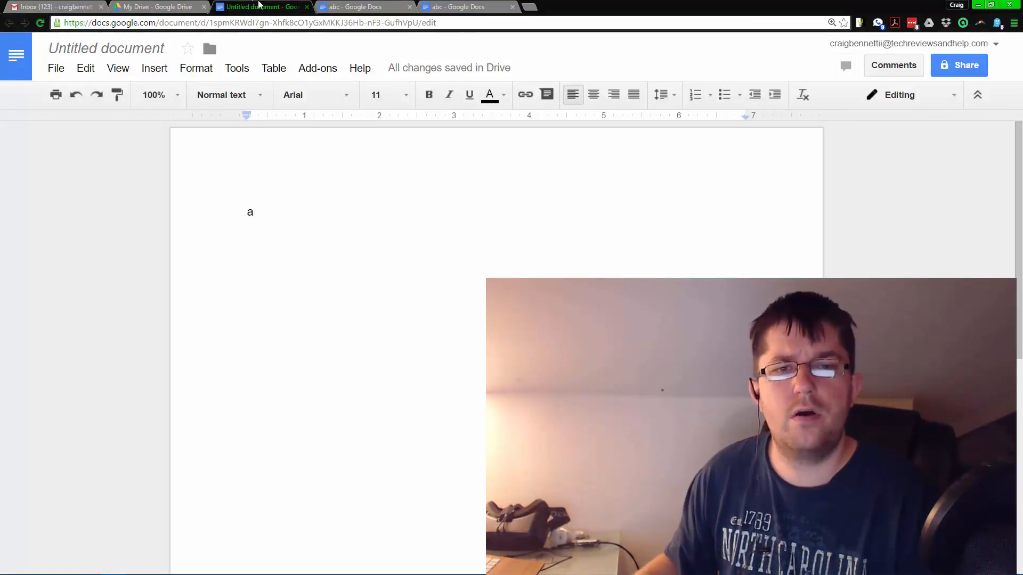
Step: Show the abc document's revision history with more detailed revisions
left_click(383, 7)
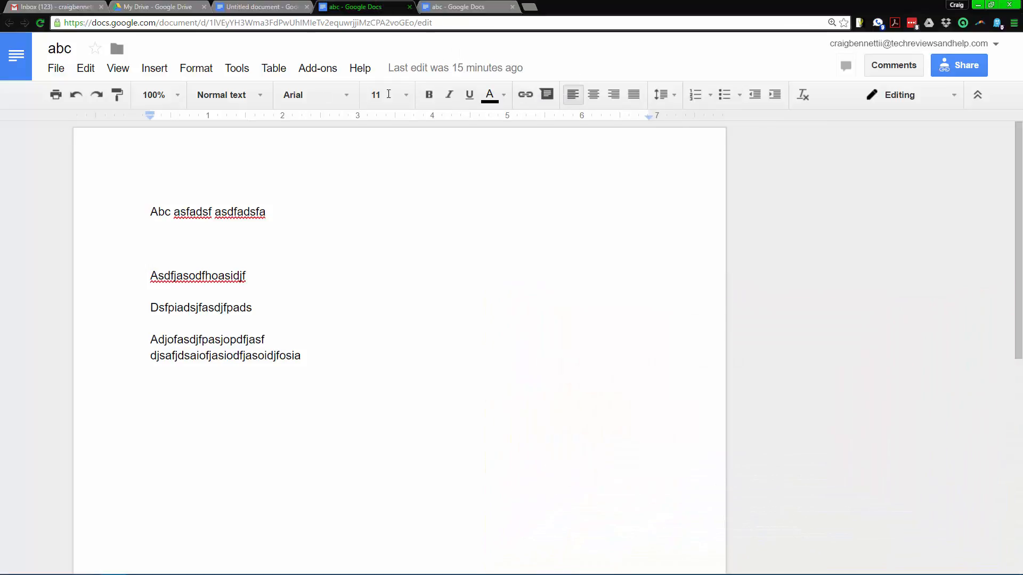
left_click(415, 69)
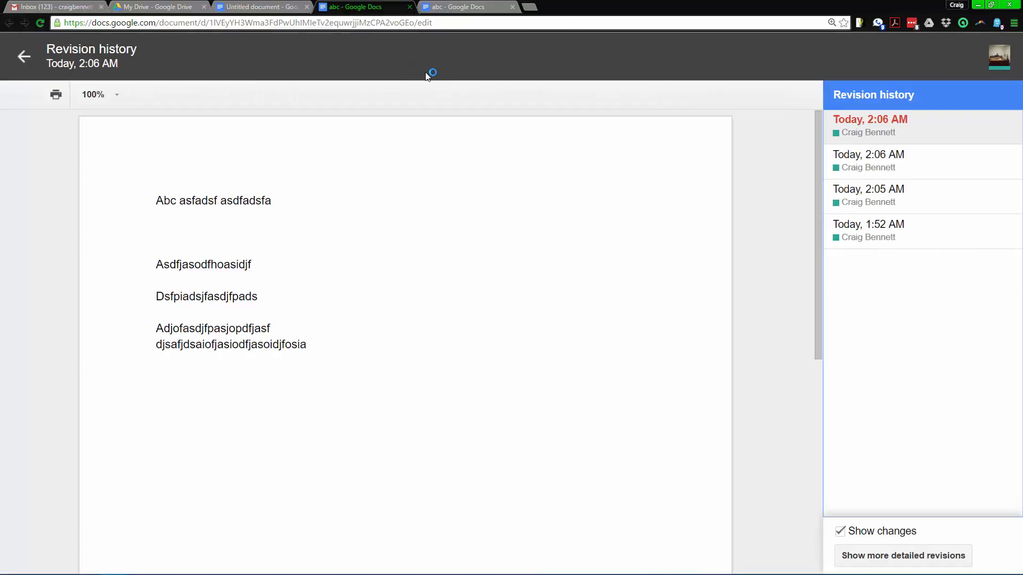
left_click(863, 560)
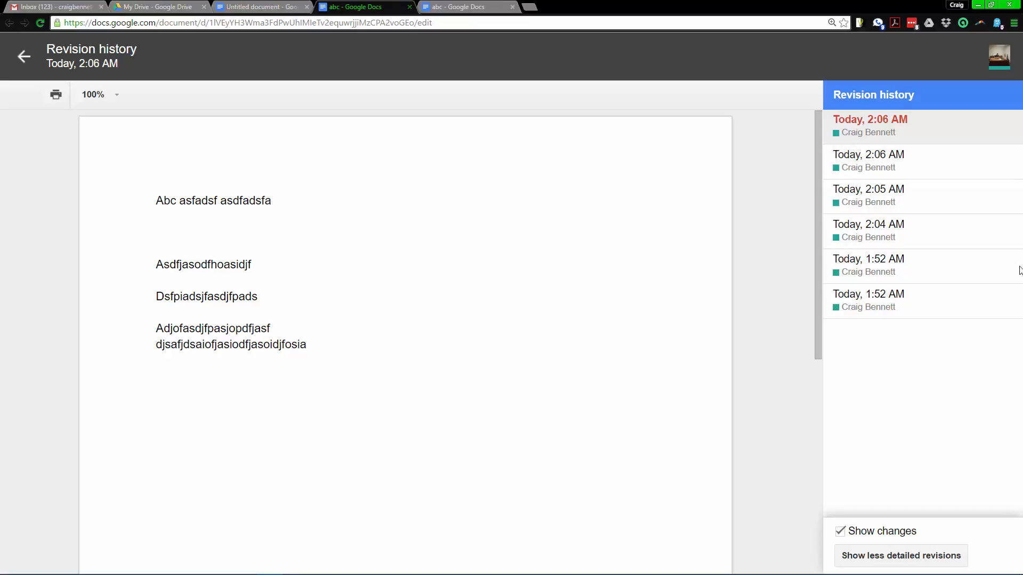
Step: Compare the abc document's 2:06 AM and 2:05 AM revisions in the revision history
left_click(909, 171)
left_click(909, 173)
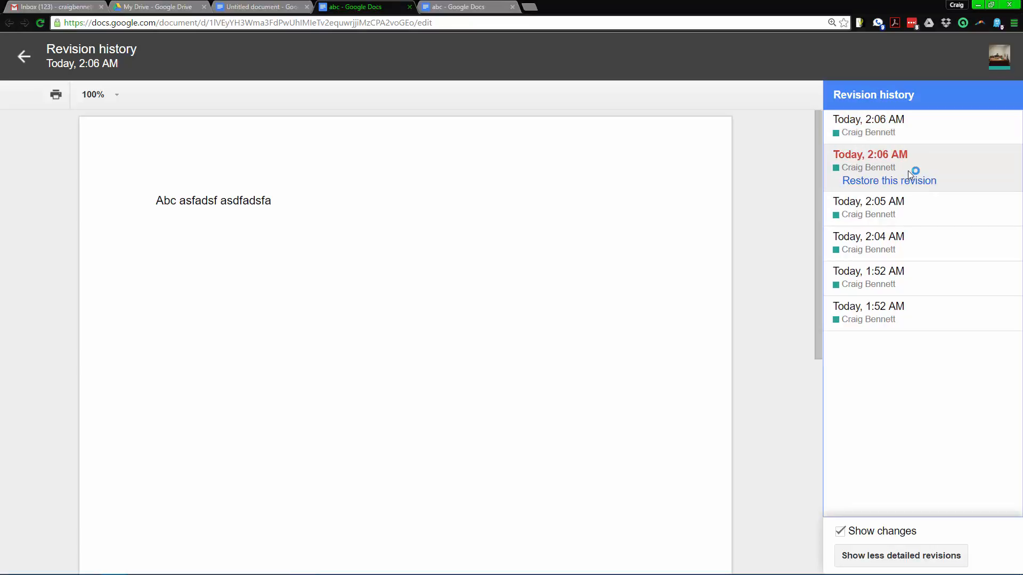
left_click(914, 217)
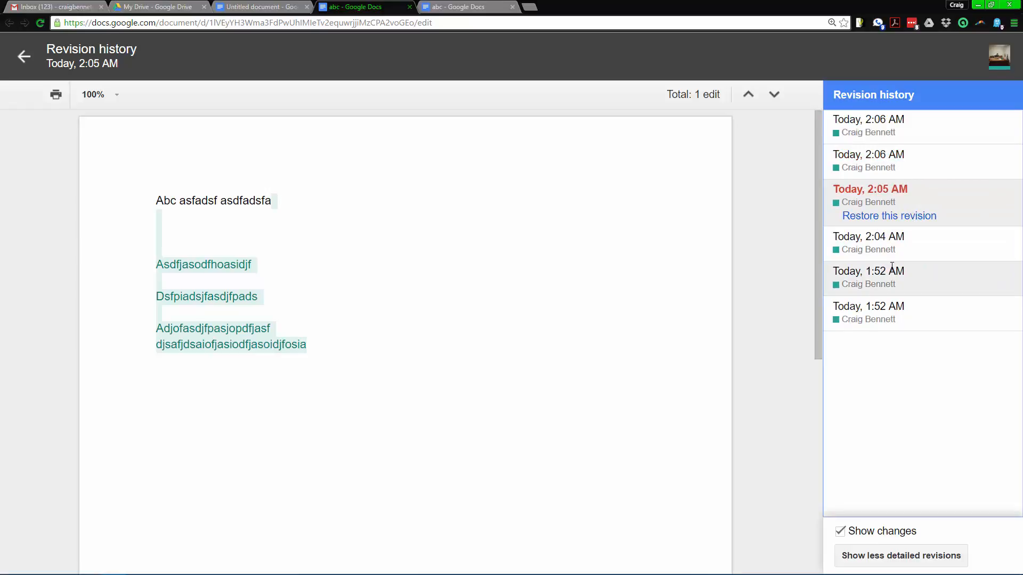
left_click(922, 141)
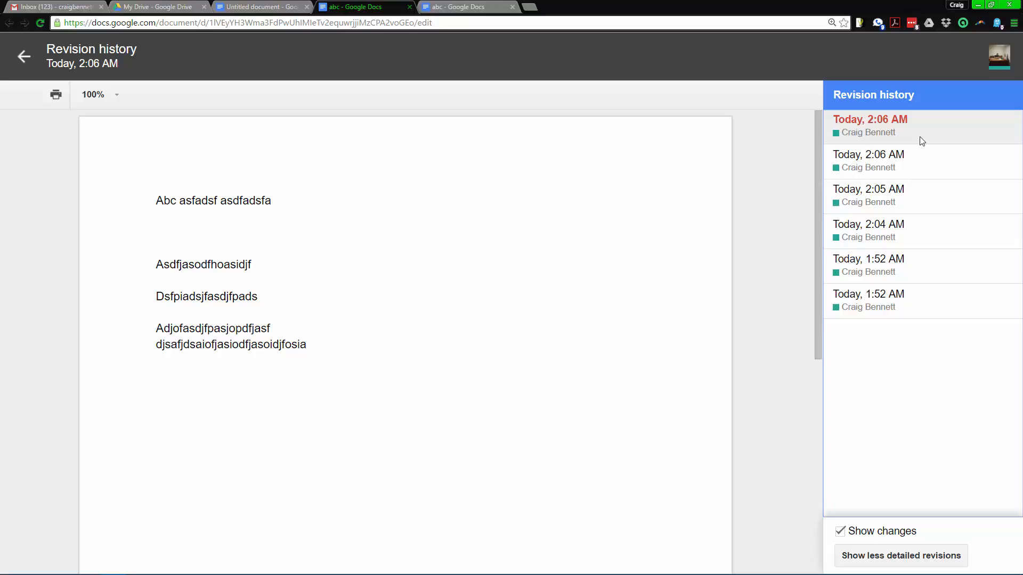
left_click(915, 168)
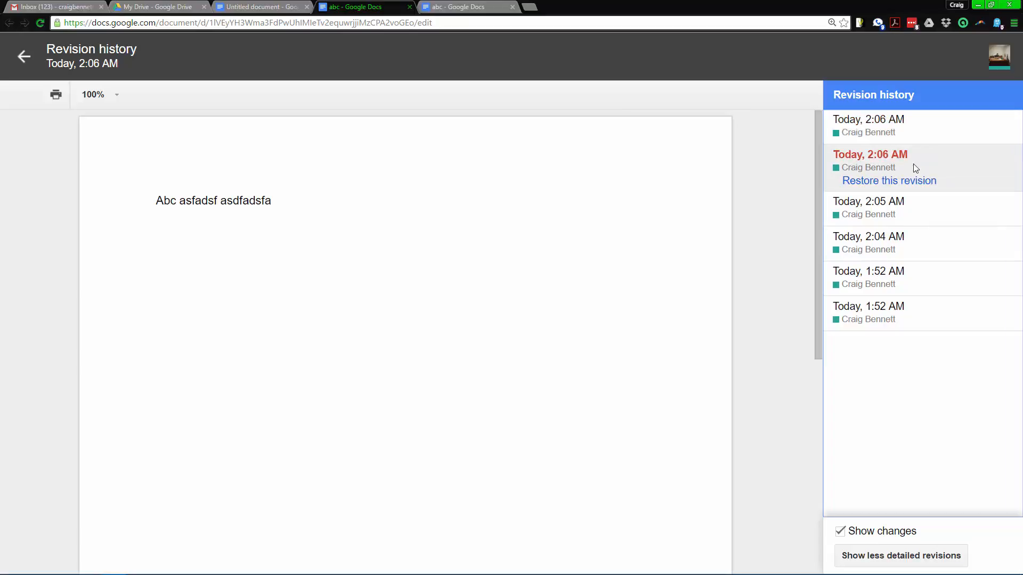
left_click(927, 220)
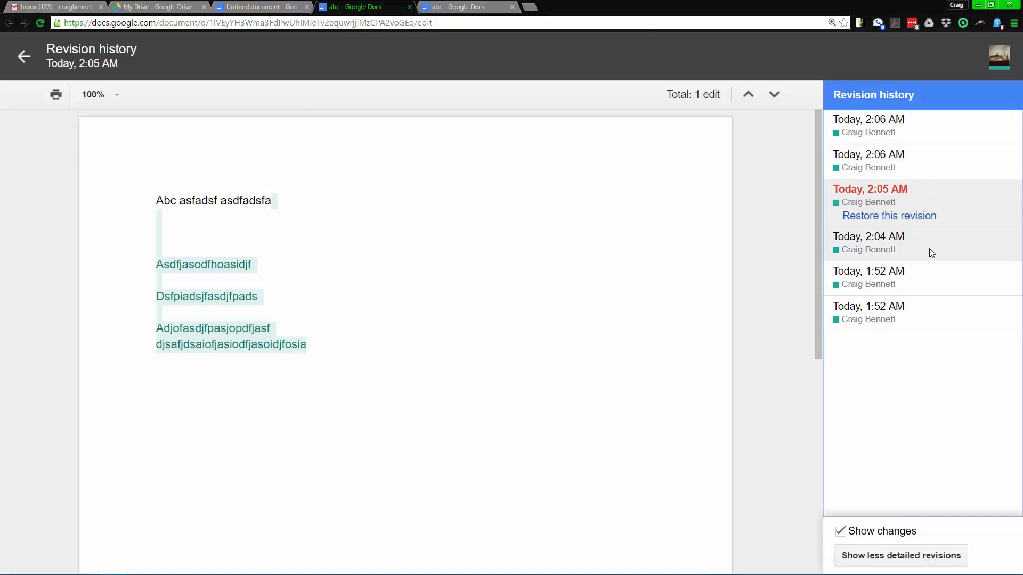
Step: Restore the oldest 1:52 AM revision of the abc document
left_click(932, 251)
left_click(918, 288)
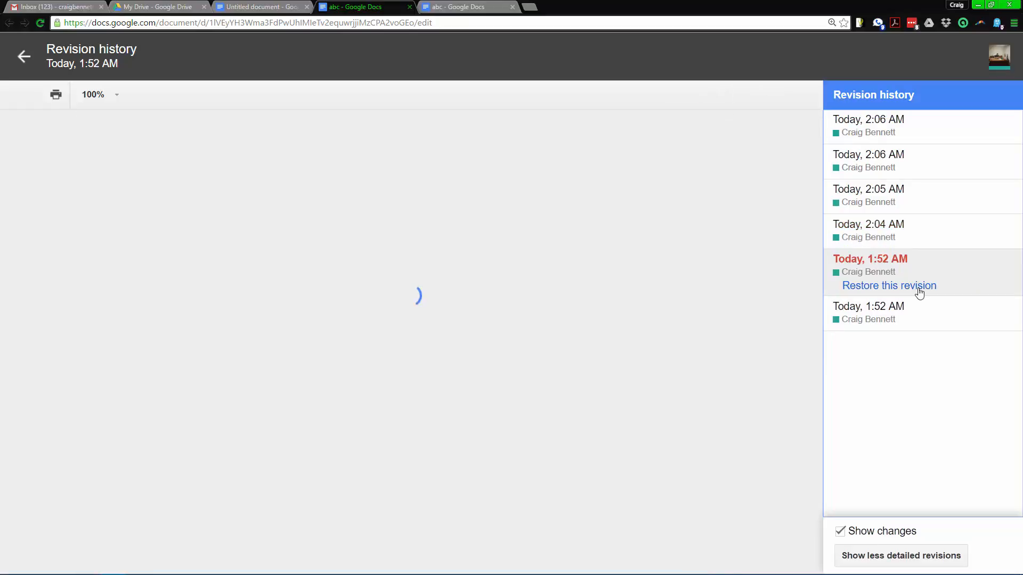
left_click(903, 314)
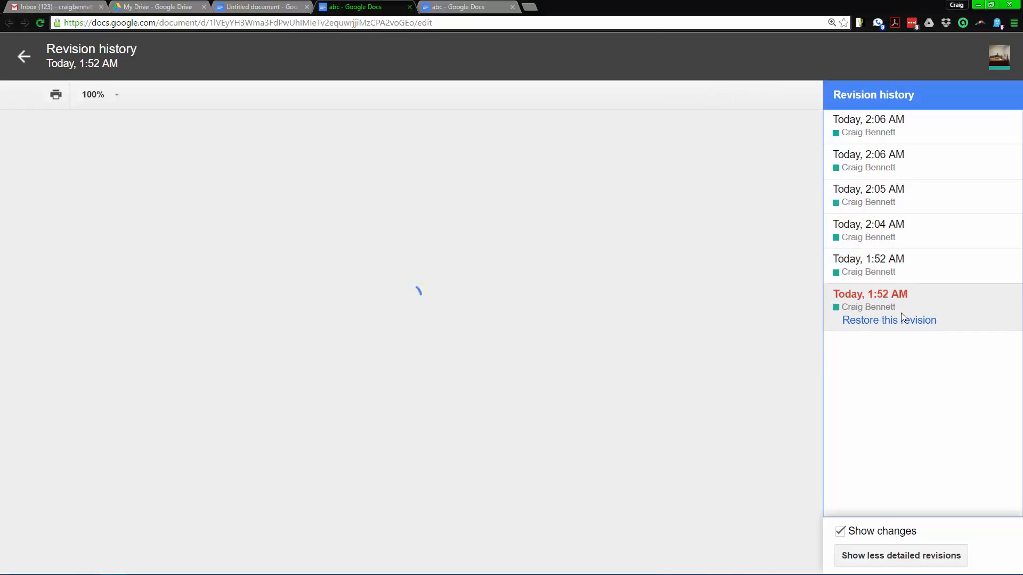
left_click(907, 320)
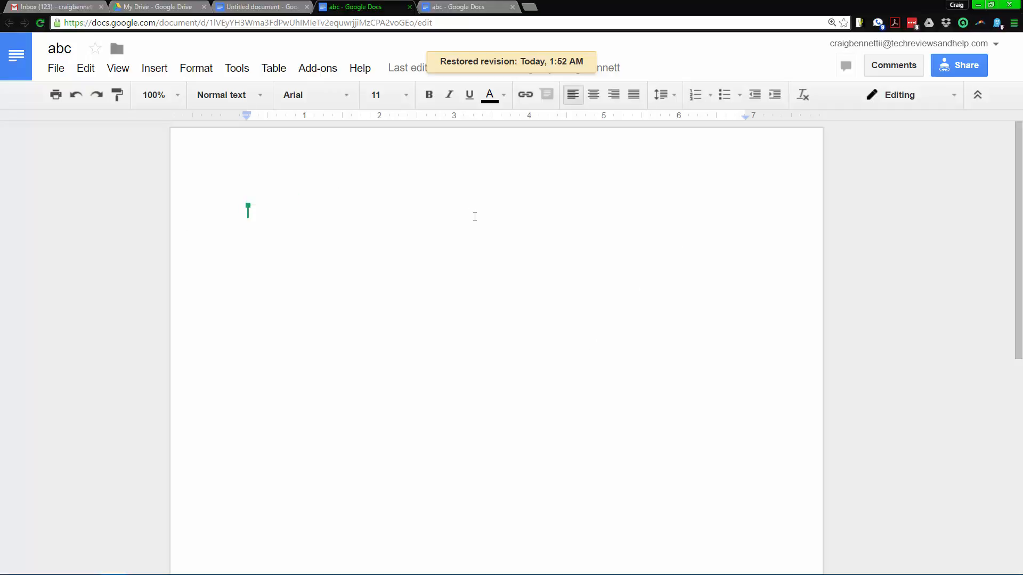
Step: Show the more detailed revisions of the abc document and restore its most recent 2:06 AM revision
left_click(394, 68)
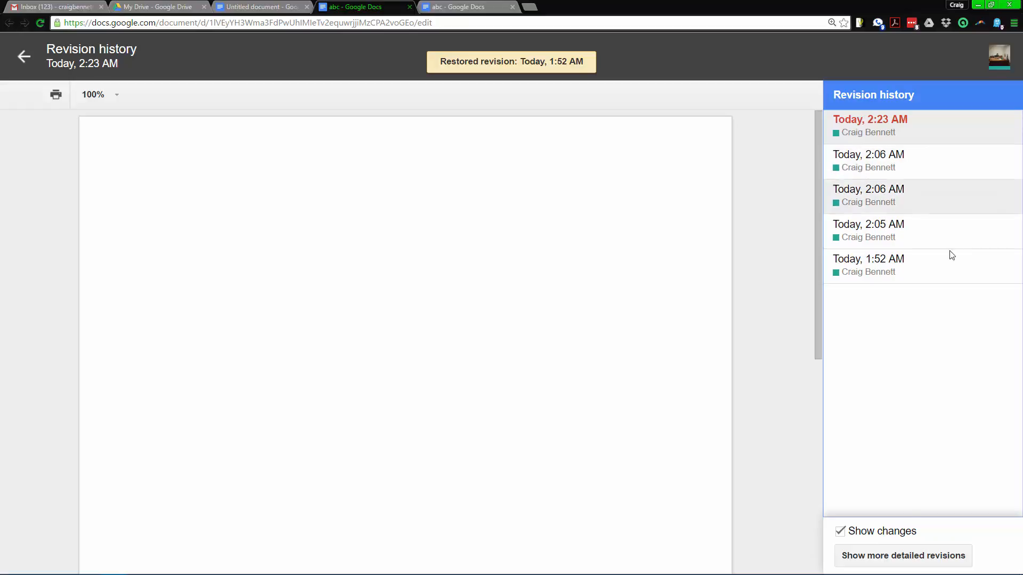
left_click(892, 564)
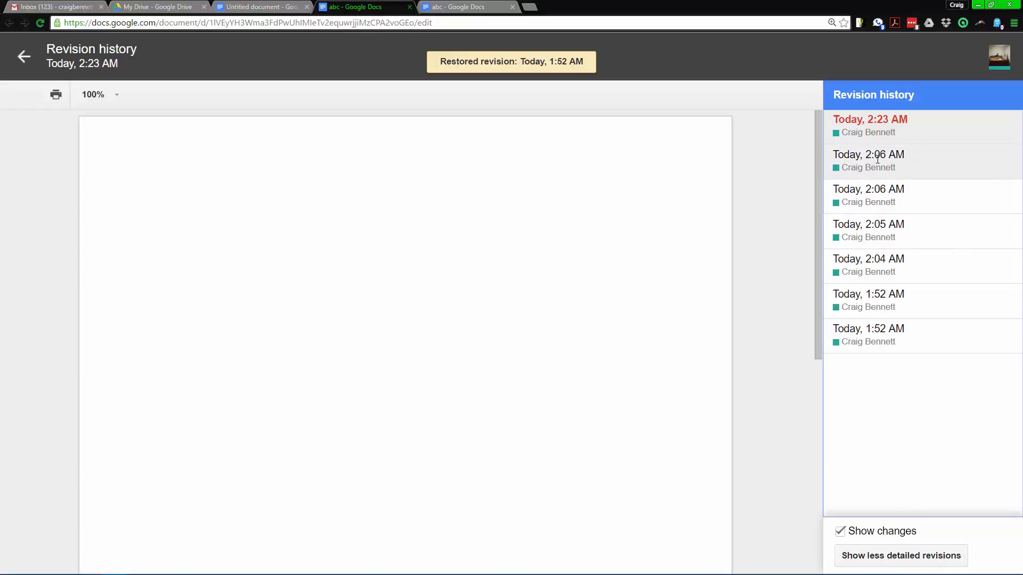
left_click(867, 171)
left_click(916, 182)
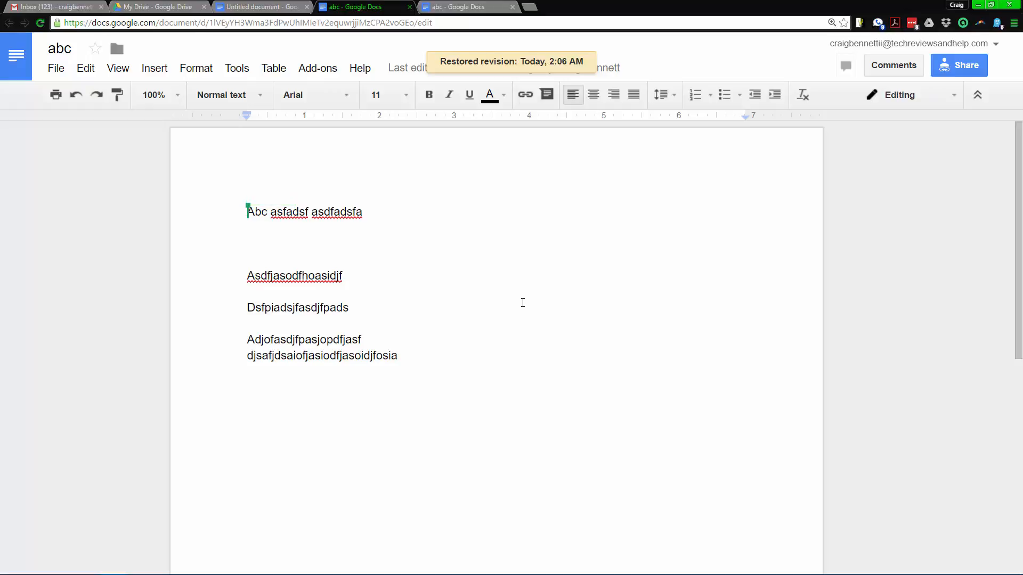
Step: Compare the 2:23, 2:06, 2:05 and 1:52 AM revisions in the abc document's revision history
left_click(405, 68)
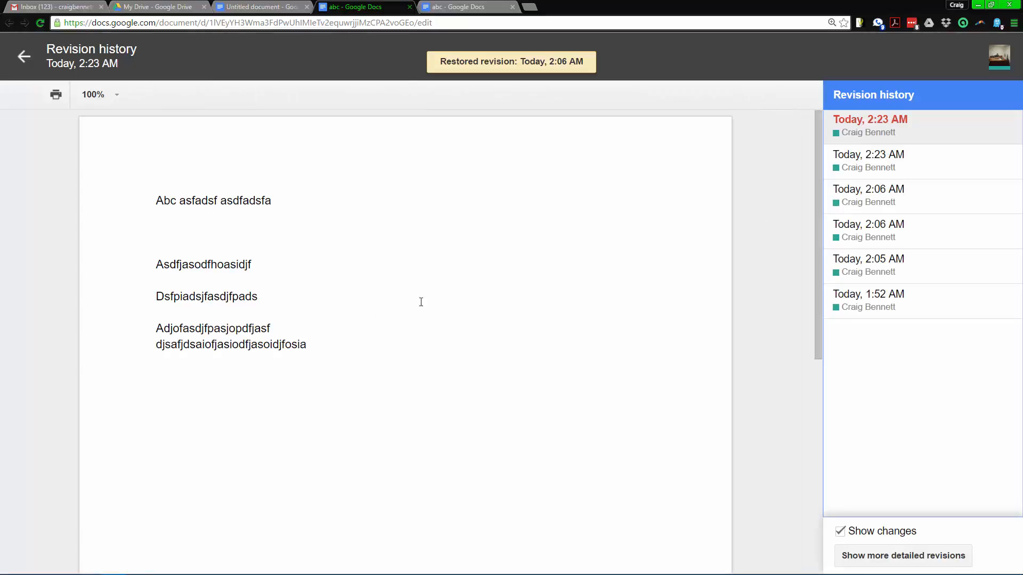
left_click(879, 155)
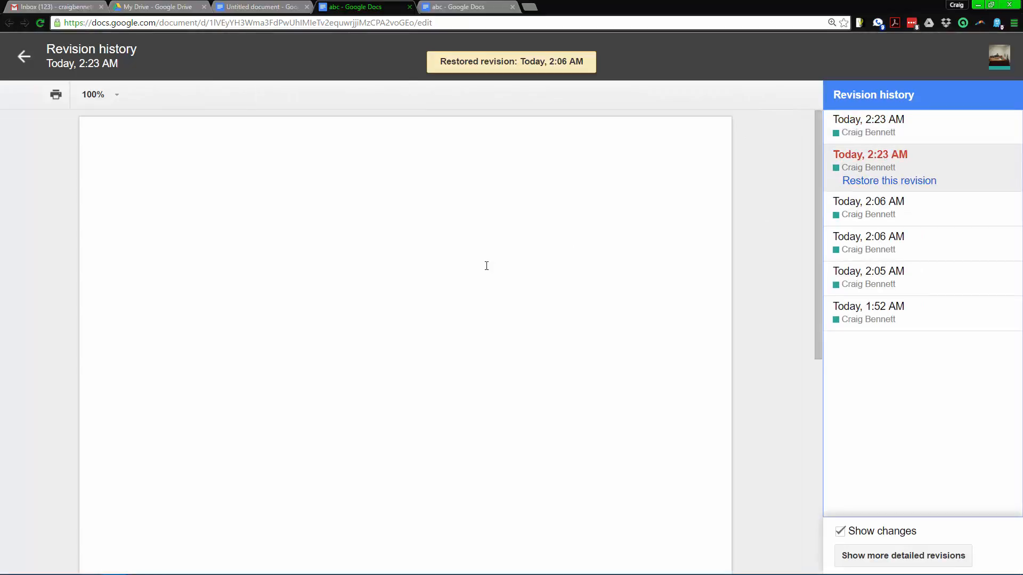
left_click(852, 213)
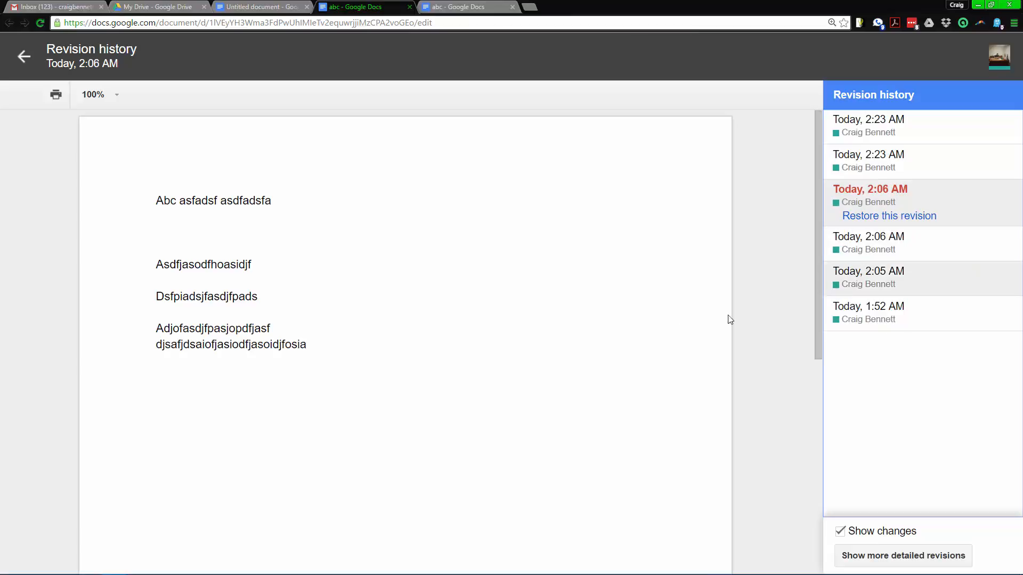
left_click(878, 247)
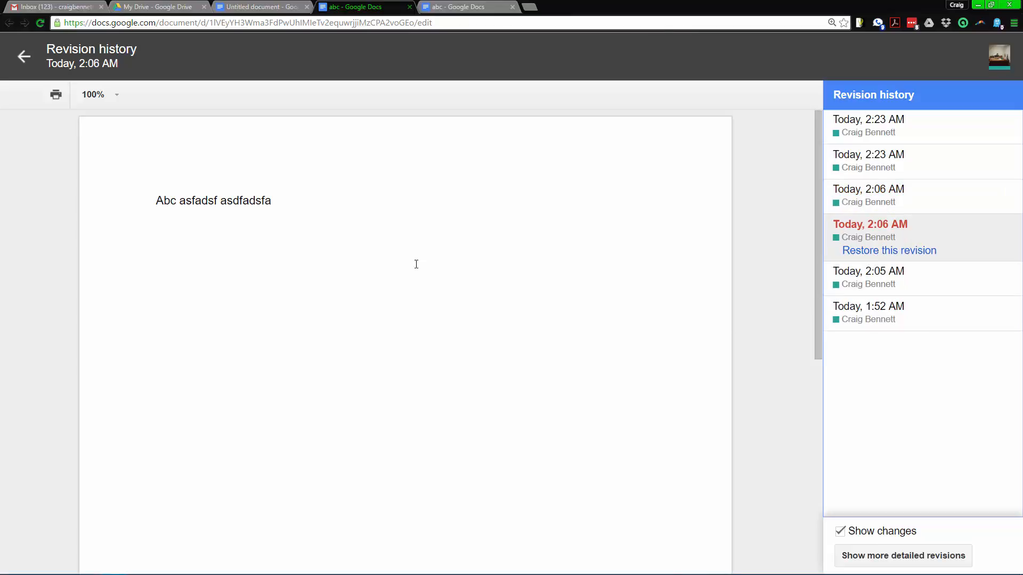
left_click(847, 282)
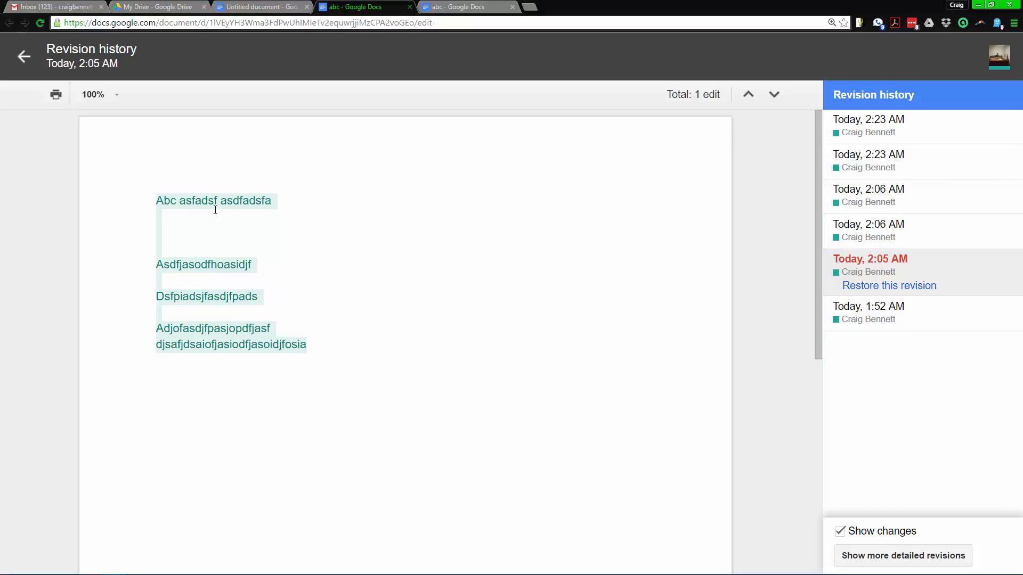
left_click(886, 320)
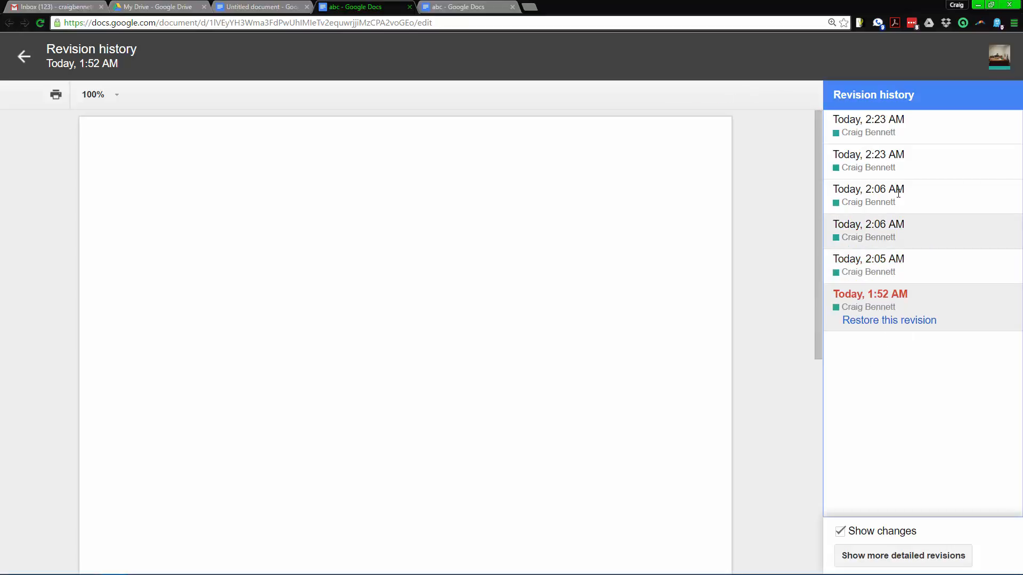
left_click(836, 132)
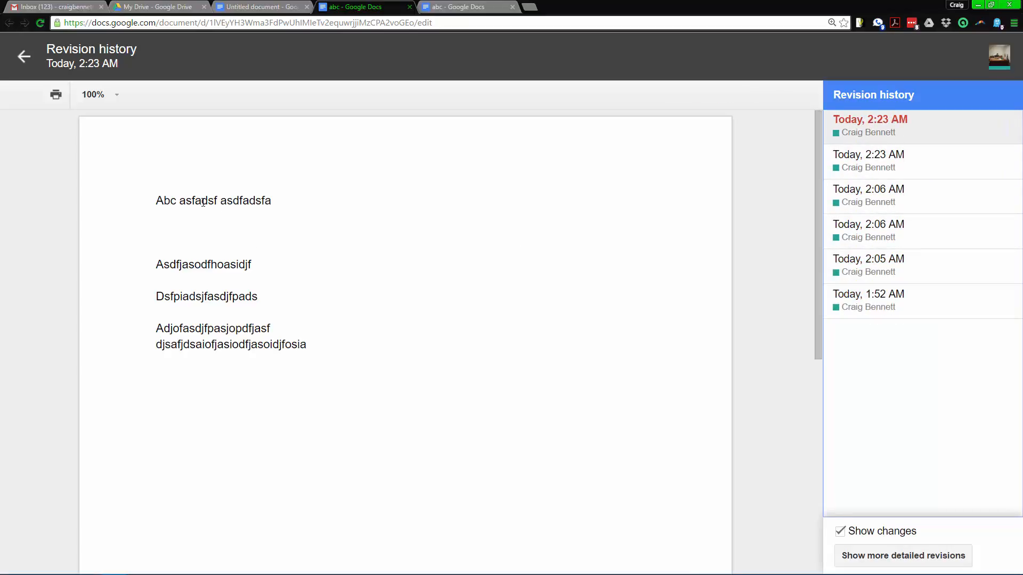
left_click_drag(203, 201, 270, 329)
left_click(437, 296)
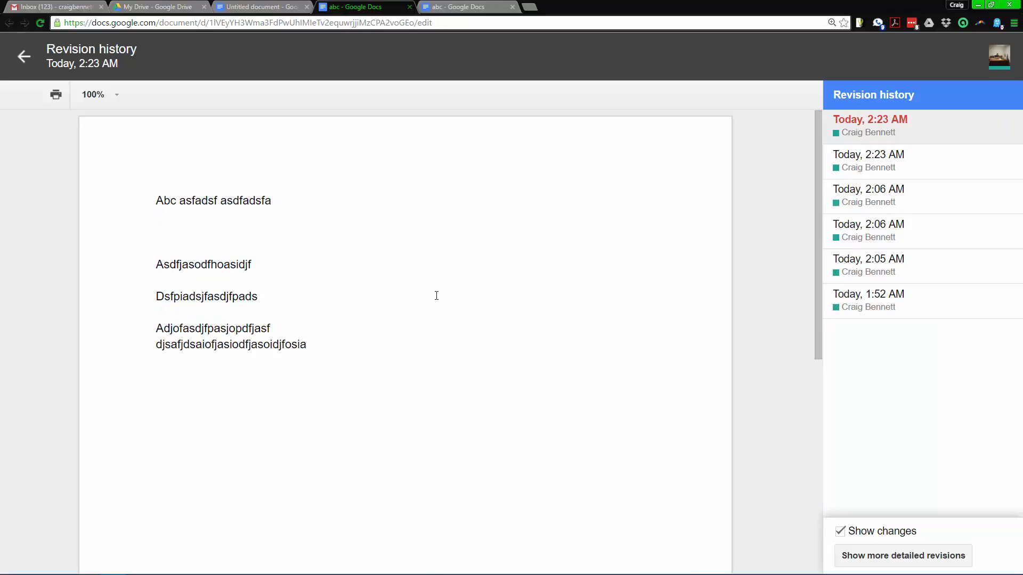
Step: Close the duplicate abc document and append an apostrophe line, three blank lines and "fghdfsgfsdgdsgdsfgsdf" after the last line
left_click(410, 7)
left_click(425, 323)
left_click(425, 347)
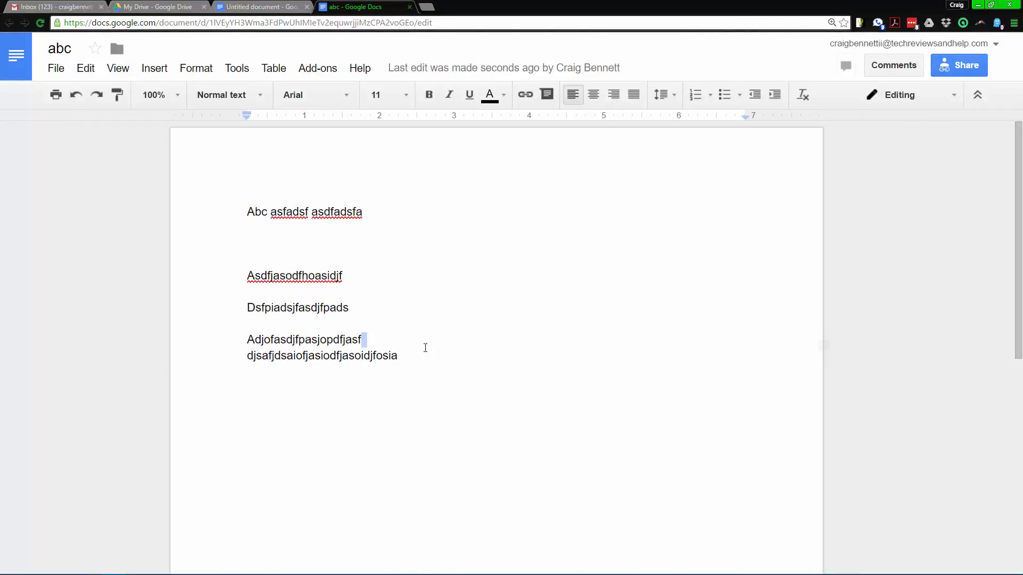
left_click(429, 357)
key("Return")
type("'")
key("Return")
key("Return")
key("Return")
key("Return")
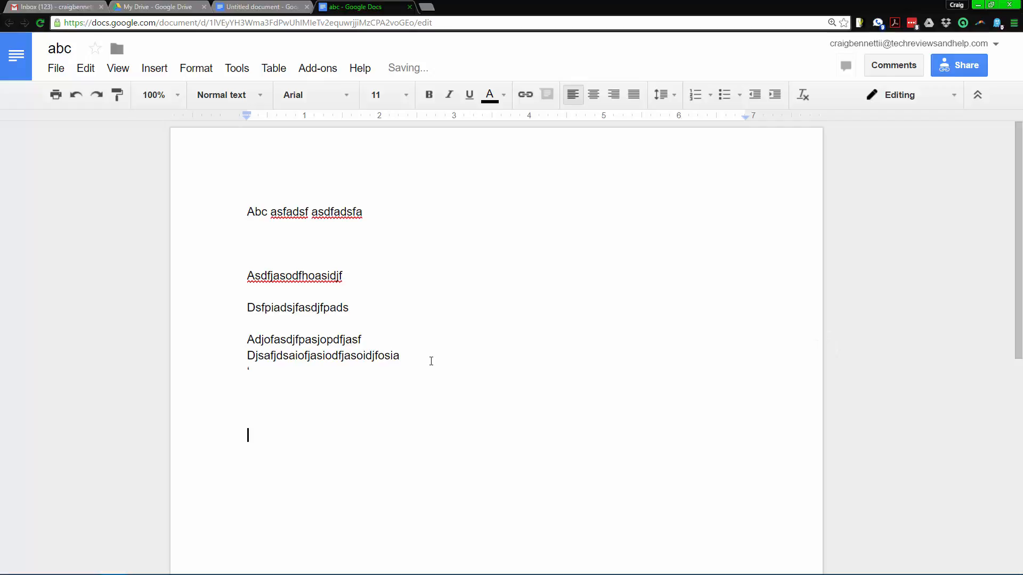
type("fghdfsgfsdgdsgdsfgsdf")
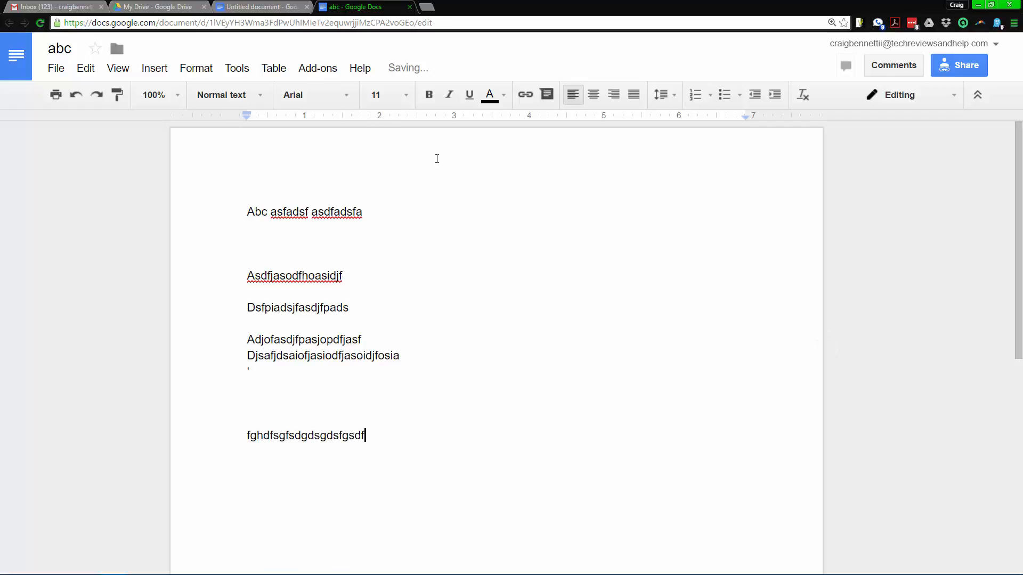
Step: Examine the edits in the 2:24 AM revision of the abc document and return to the document
left_click(412, 74)
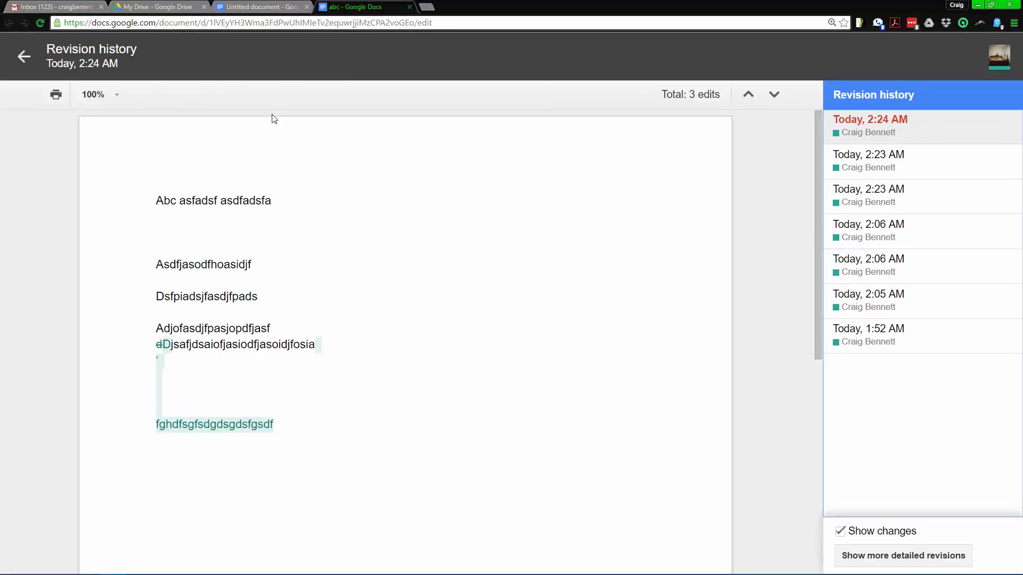
left_click(261, 6)
left_click(350, 6)
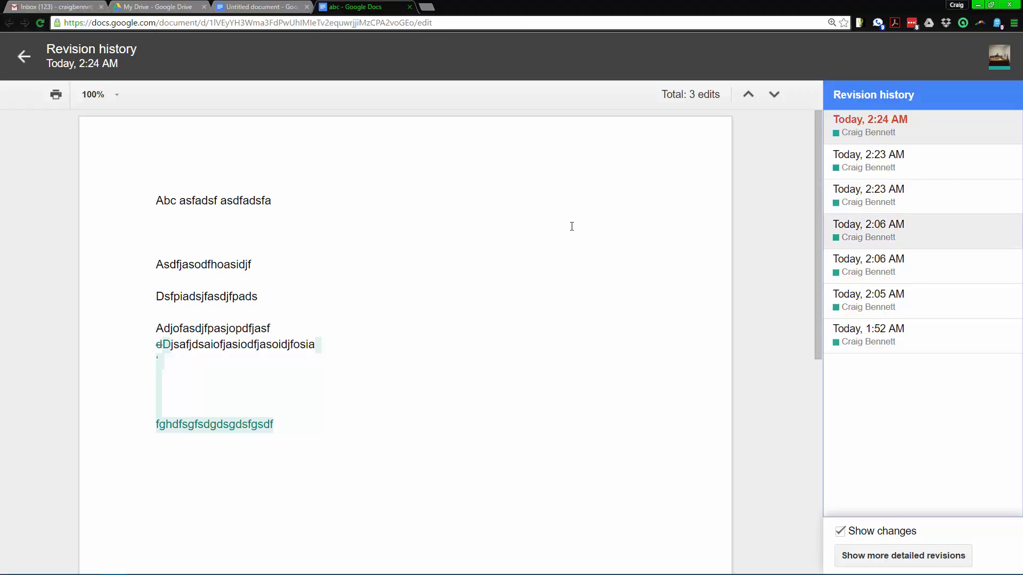
left_click(27, 53)
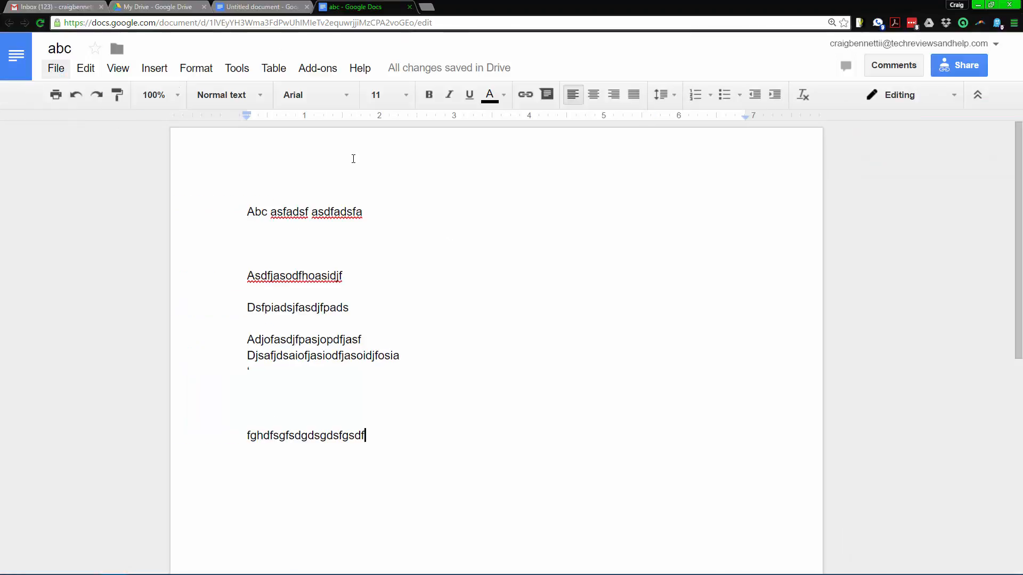
Step: Open the abc document a second time from My Drive
left_click(284, 225)
left_click(263, 212)
left_click(264, 188)
left_click(155, 6)
double_click(155, 162)
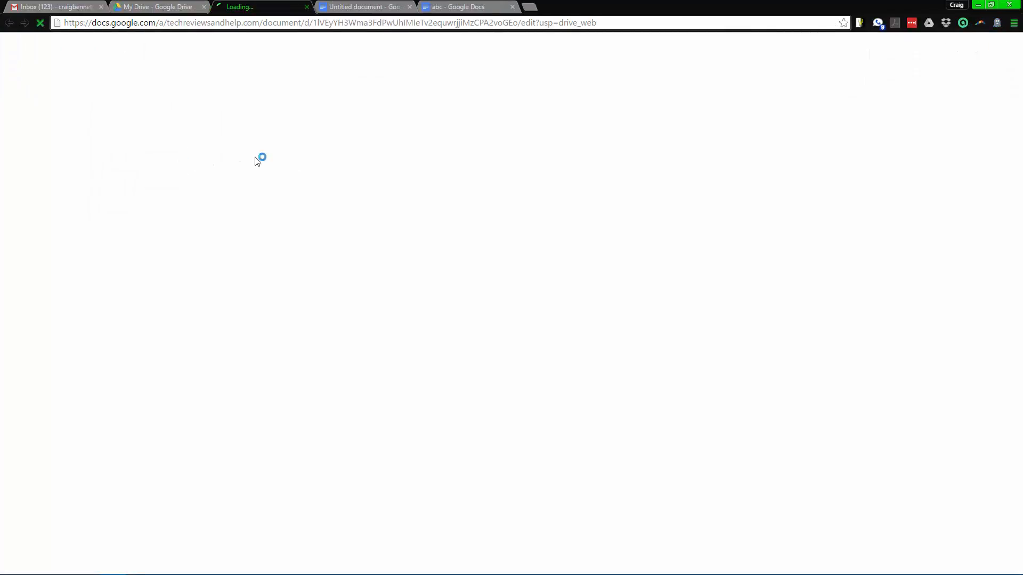
Step: Select from "sdfjasodfhoasidjf" through the blank lines in the first abc copy, and check how the selection appears in the second copy
left_click(455, 7)
left_click(256, 277)
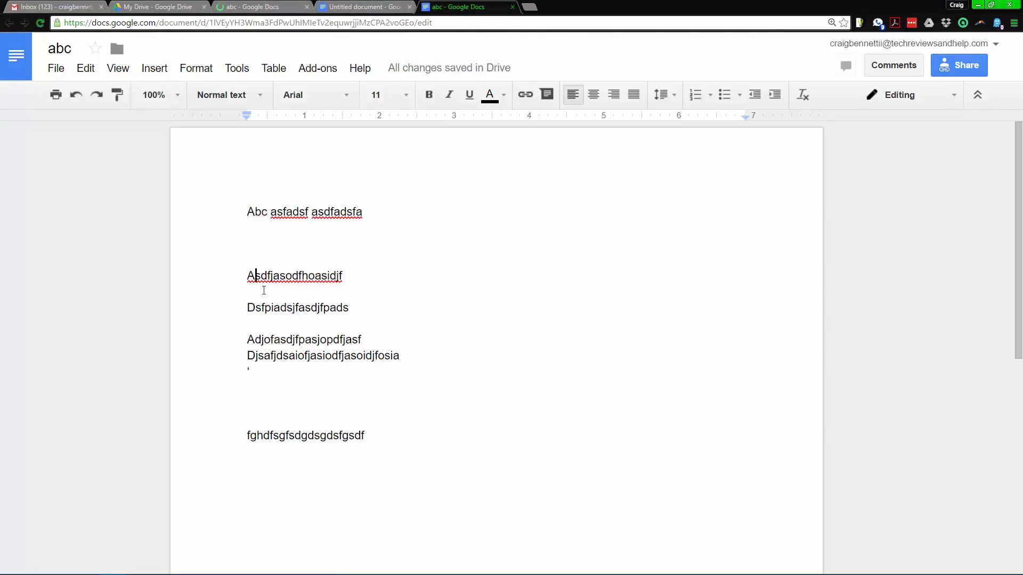
left_click(344, 415, "shift")
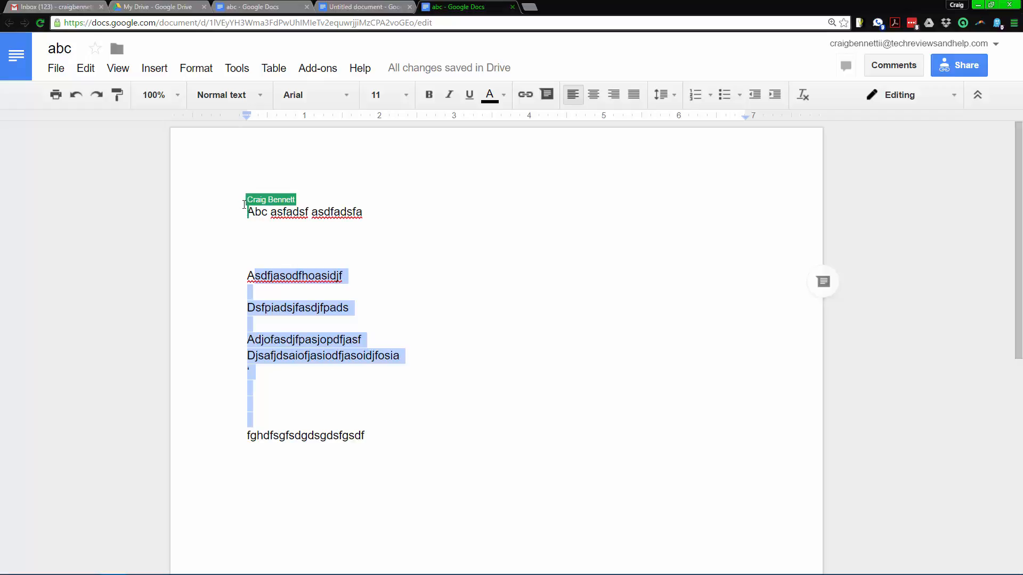
left_click(256, 7)
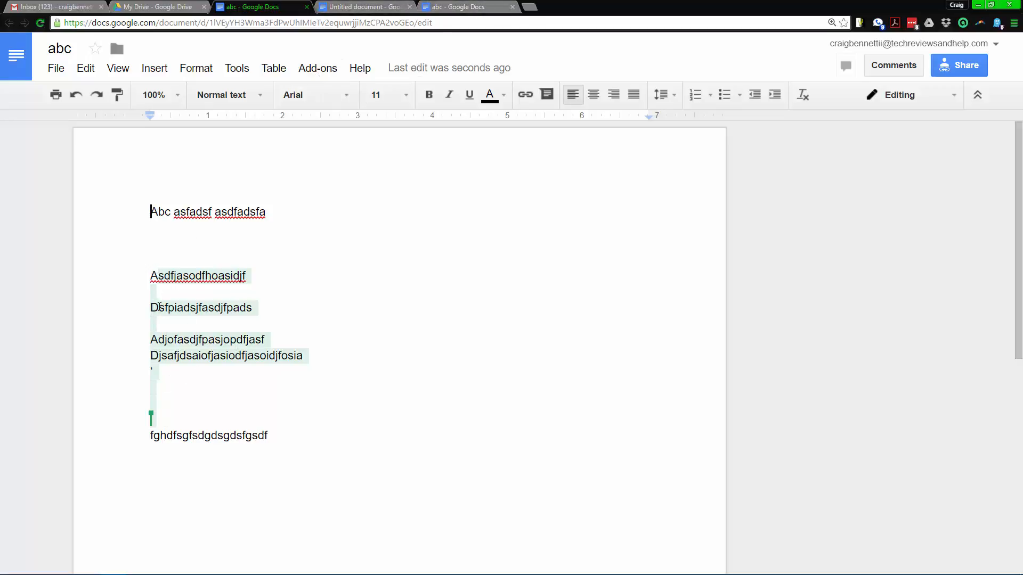
left_click(468, 6)
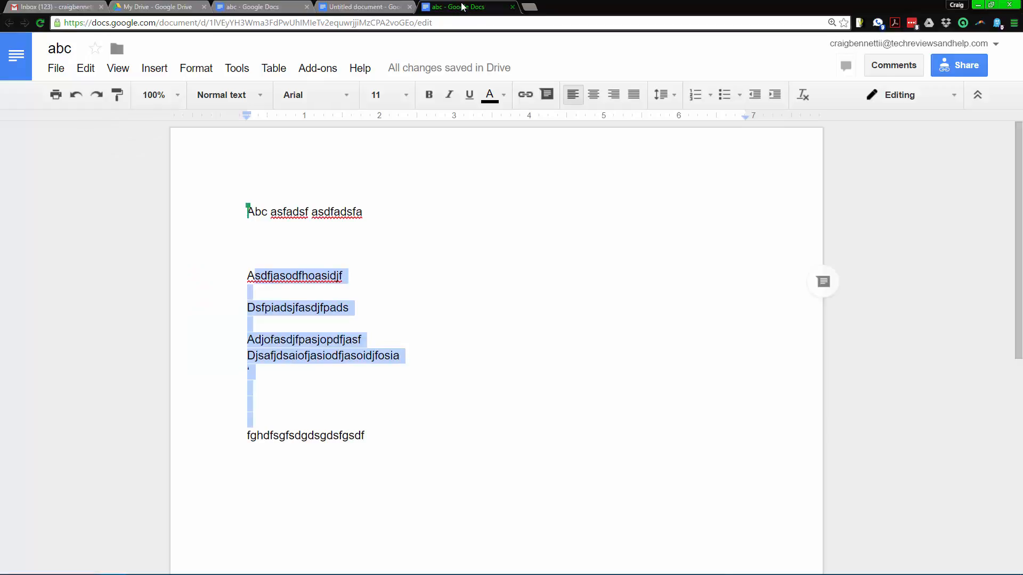
Step: Separate the two abc copies into their own windows and arrange them side by side, each filling half the screen
left_click_drag(483, 41, 481, 47)
left_click_drag(326, 4, 569, 47)
left_click_drag(240, 8, 251, 69)
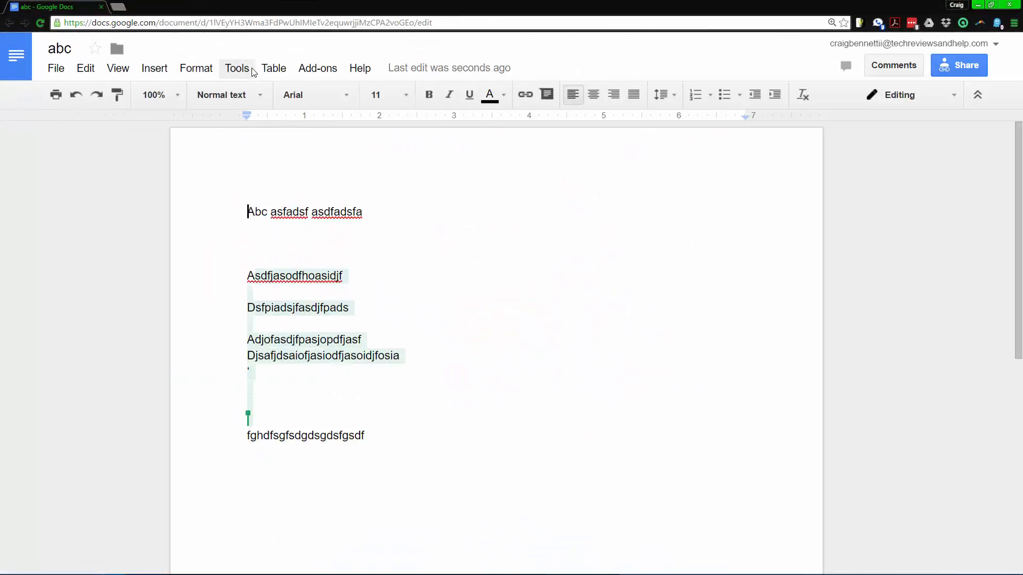
key("super+Left")
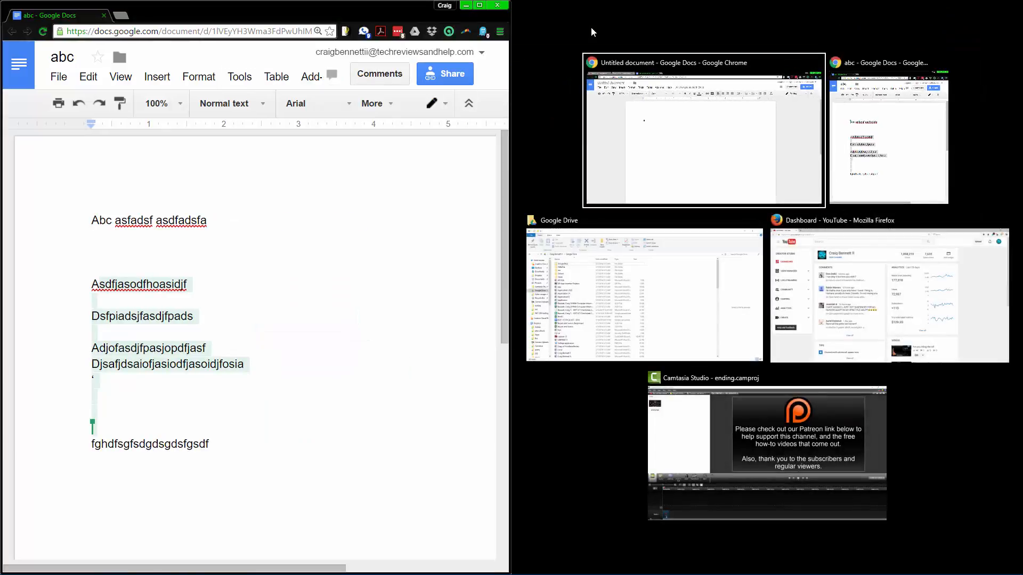
left_click(872, 132)
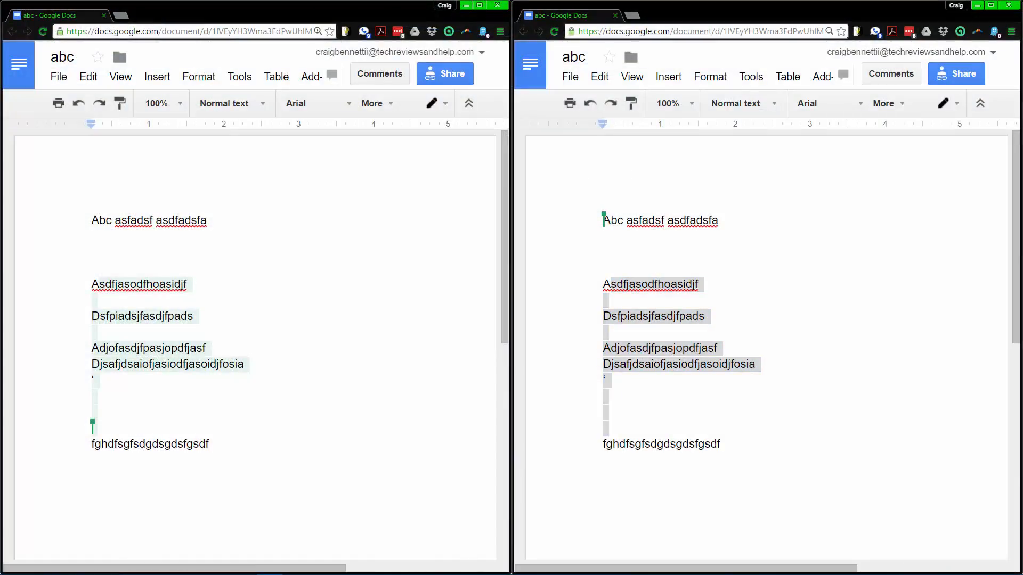
Step: Select the "Abc asfadsf asdfadsfa" line in one abc copy and check the collaborator cursor labels in both windows
left_click(219, 264)
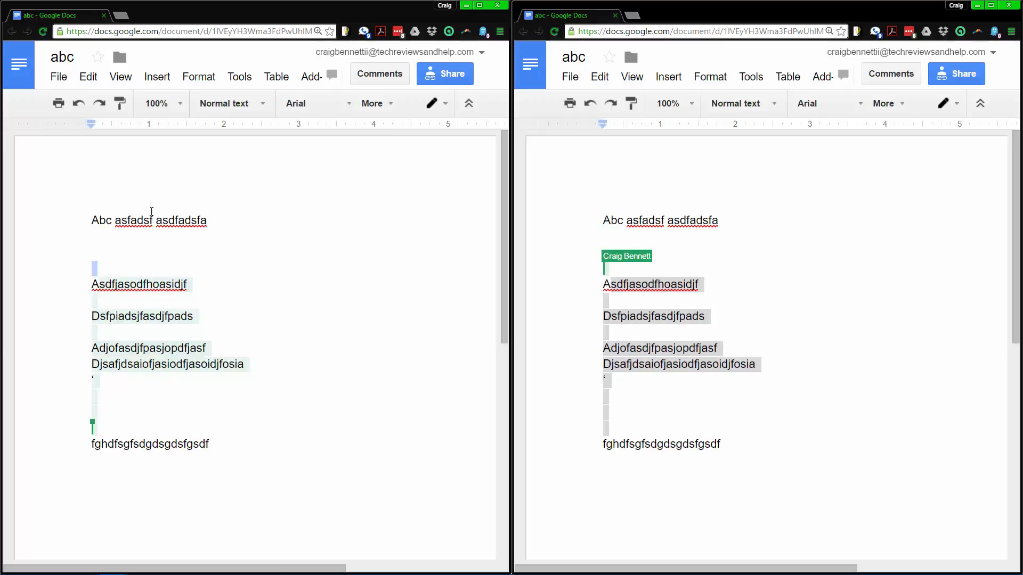
left_click_drag(93, 220, 242, 223)
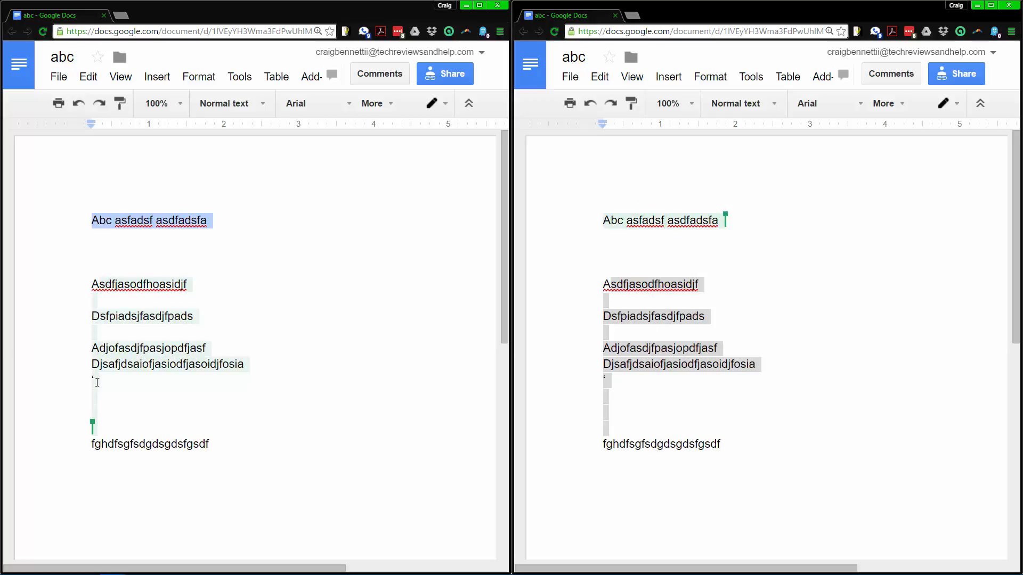
mouse_move(93, 429)
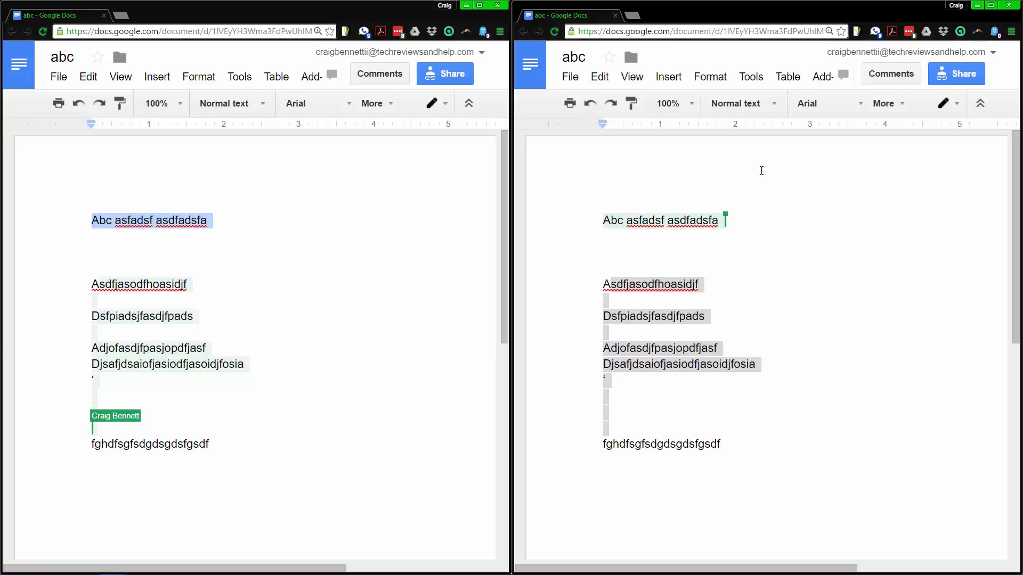
mouse_move(722, 210)
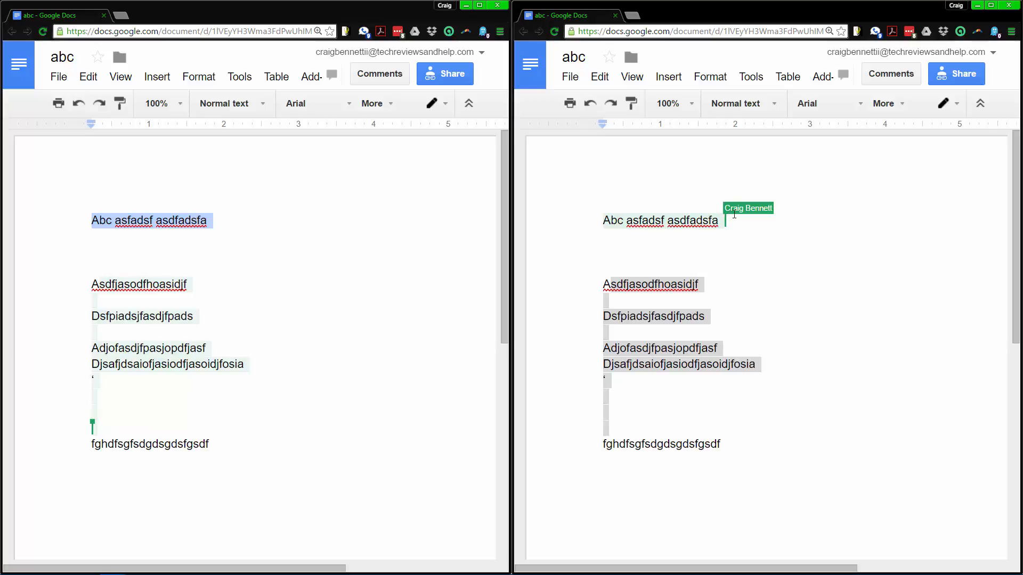
Step: Delete "iofjasiodfjasoidjfosia" from the end of the line starting with "Djsafjdsa" in the other abc copy
left_click(759, 364)
key("BackSpace")
key("BackSpace")
key("BackSpace")
key("BackSpace")
key("BackSpace")
key("BackSpace")
key("BackSpace")
key("BackSpace")
key("BackSpace")
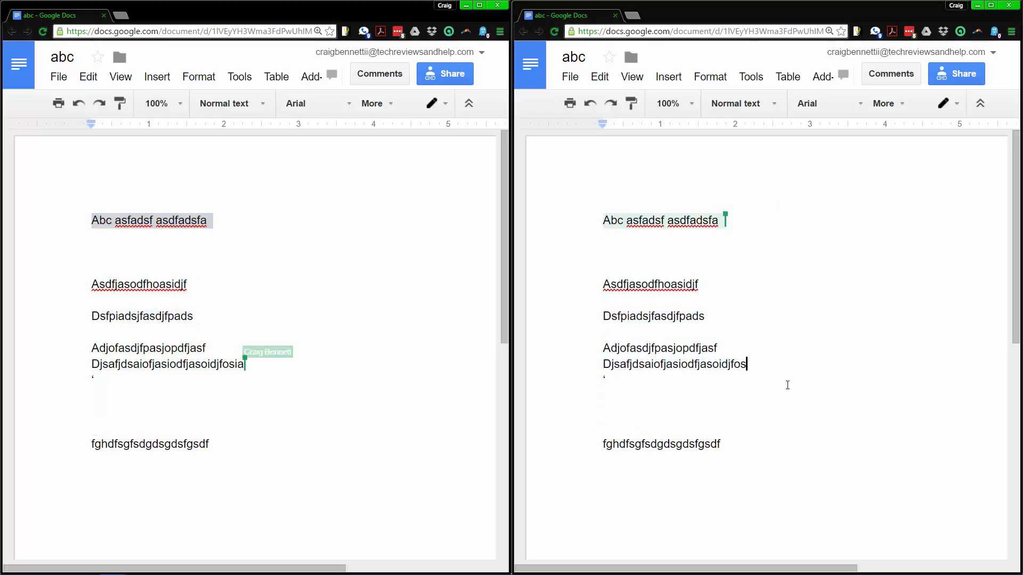
key("BackSpace")
key("BackSpace")
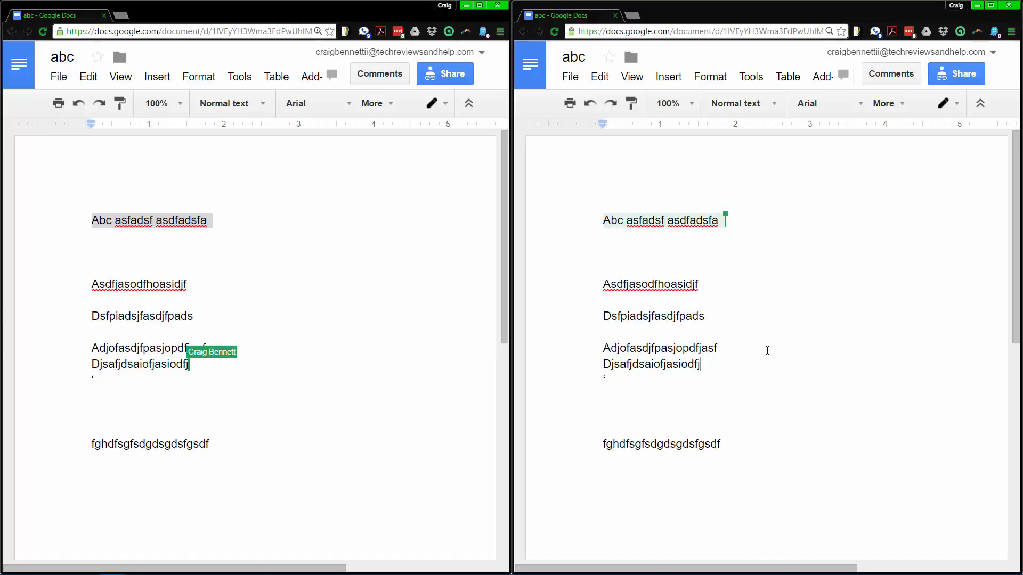
key("BackSpace")
key("BackSpace")
key("BackSpace")
key("BackSpace")
key("BackSpace")
key("BackSpace")
key("BackSpace")
key("BackSpace")
key("BackSpace")
key("BackSpace")
key("BackSpace")
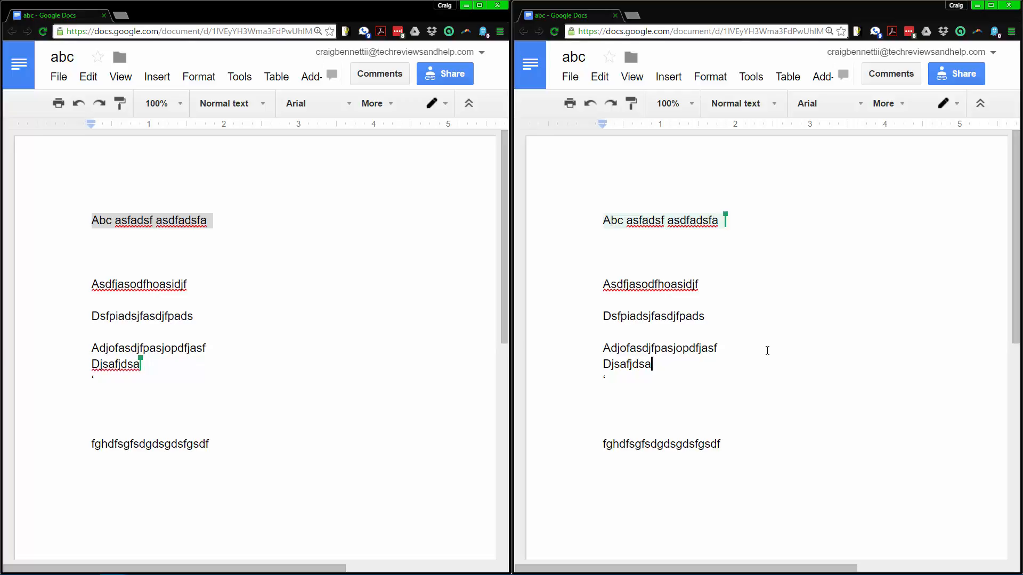
Step: Below the "Djsafjdsa" line in the same abc copy, leave two blank lines and add "adsoifjasdiofjdsoijfaosfjdsoijfsdaoi"
key("Return")
key("Return")
key("Return")
type("adsoifjasdiofjdsoijfaosfjdsoijfsdaoi")
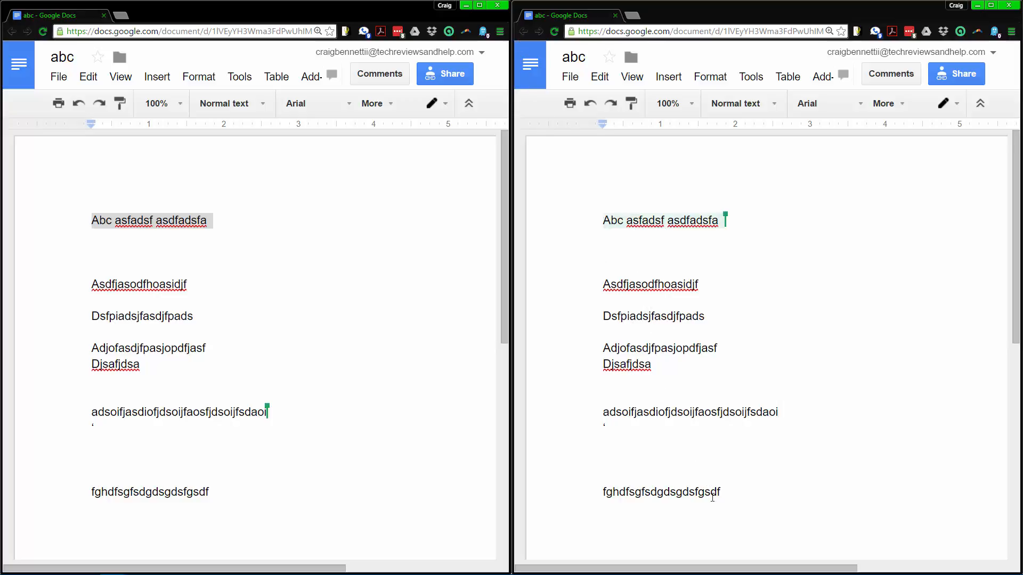
Step: Return to the untitled document, add the comment "fadsfadsf" to the letter "a", and resolve it
left_click(504, 3)
left_click(359, 258)
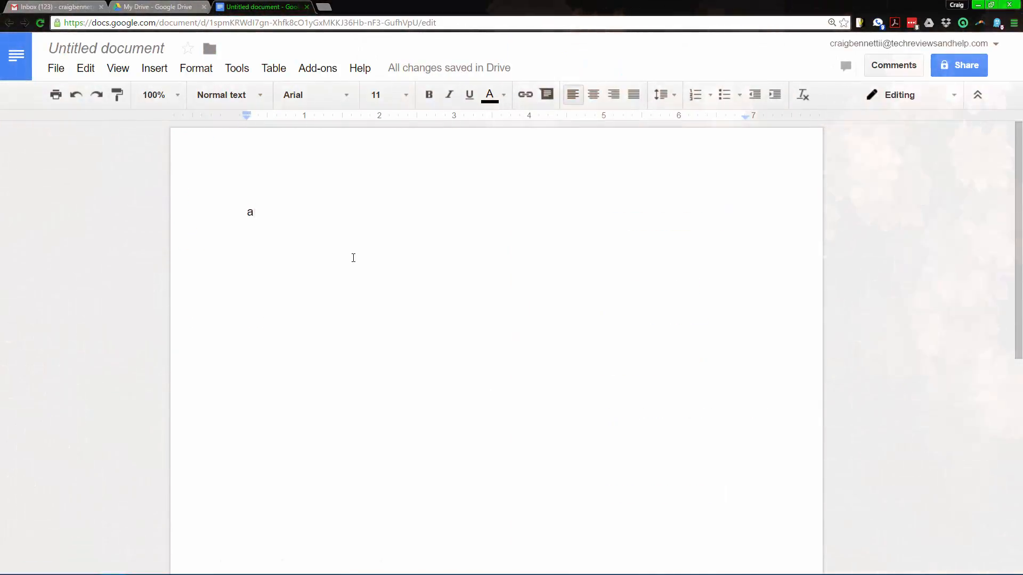
double_click(284, 206)
left_click_drag(308, 212, 105, 212)
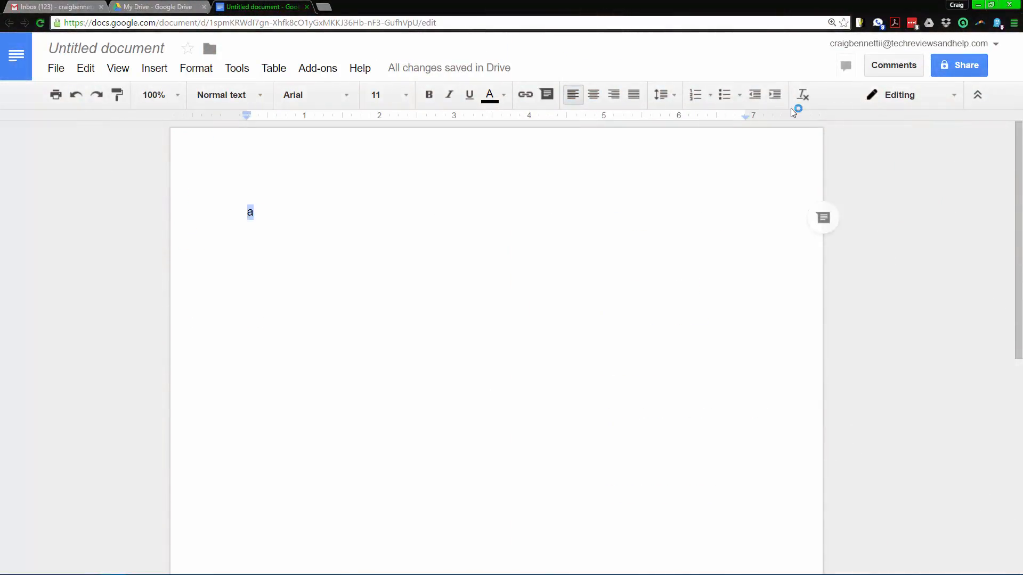
left_click(823, 218)
type("f")
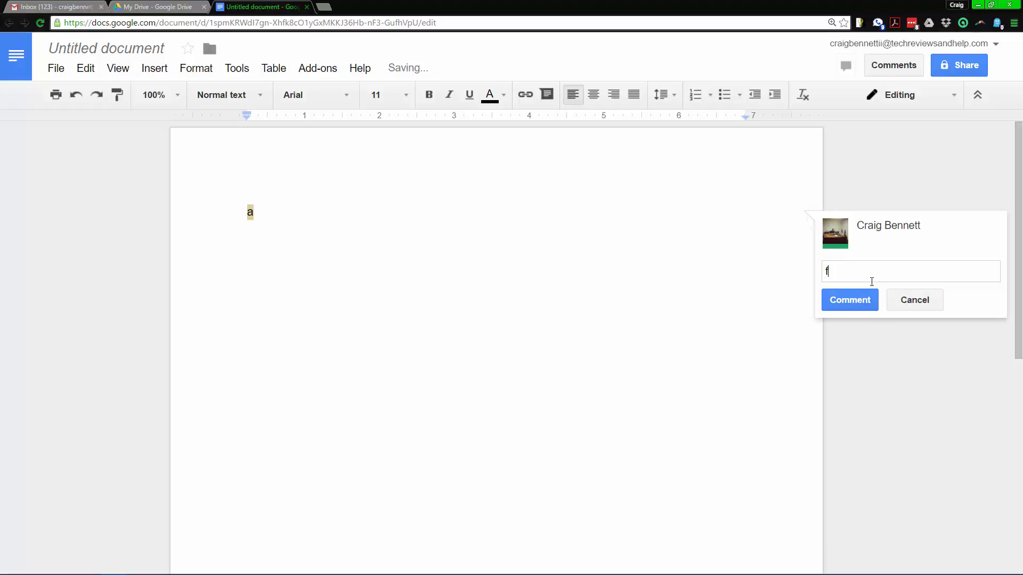
type("adsfadsf")
left_click(847, 301)
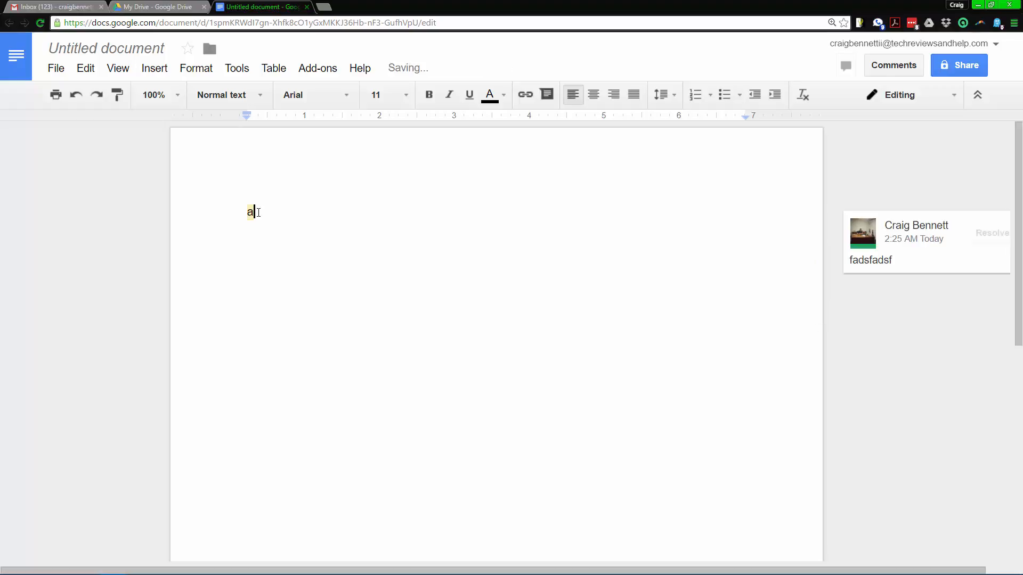
left_click(988, 235)
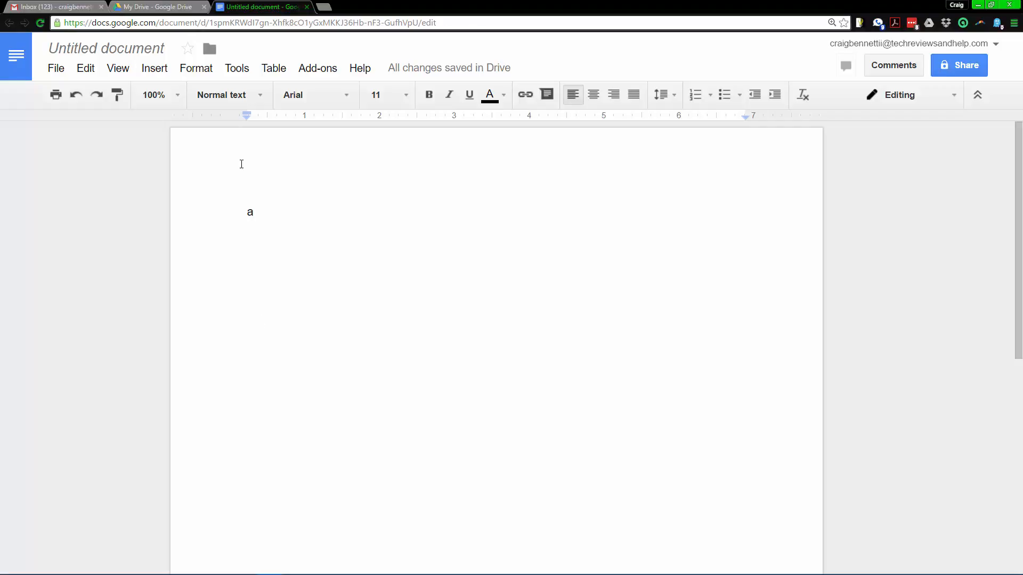
Step: Select the letter "a" in the untitled document and look through the available fonts without changing the font
left_click_drag(242, 164, 314, 231)
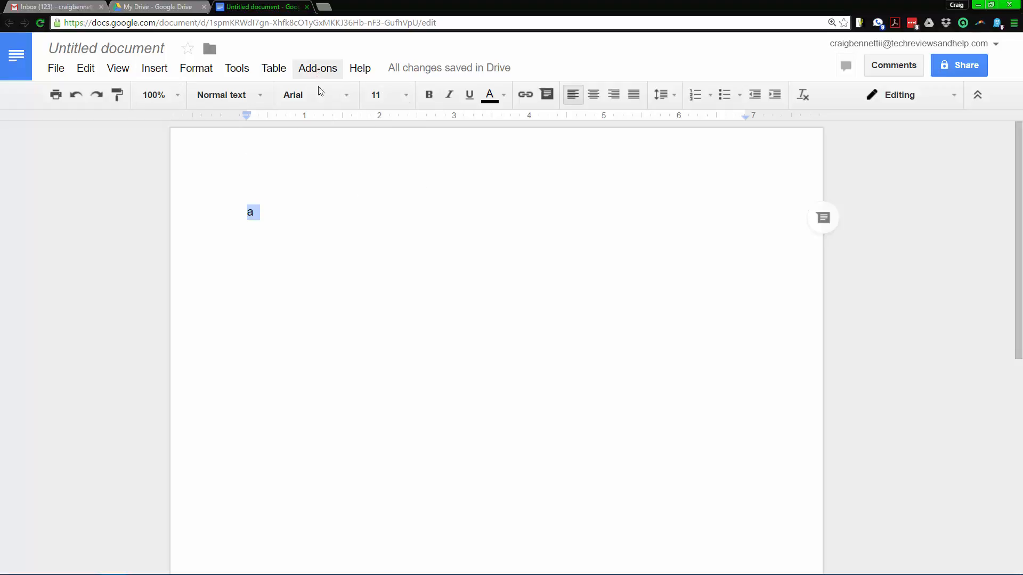
left_click(345, 94)
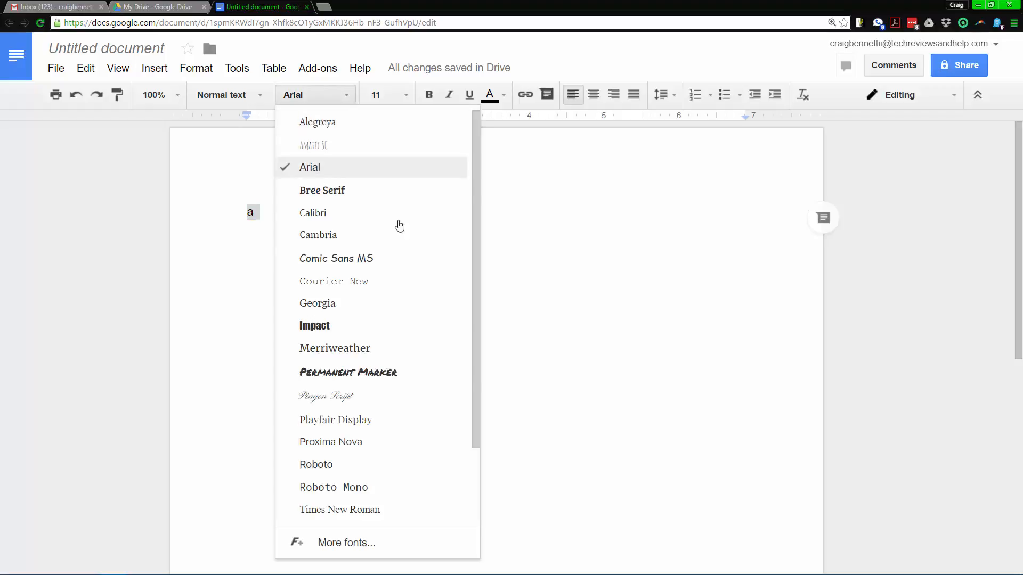
left_click(253, 183)
left_click(346, 95)
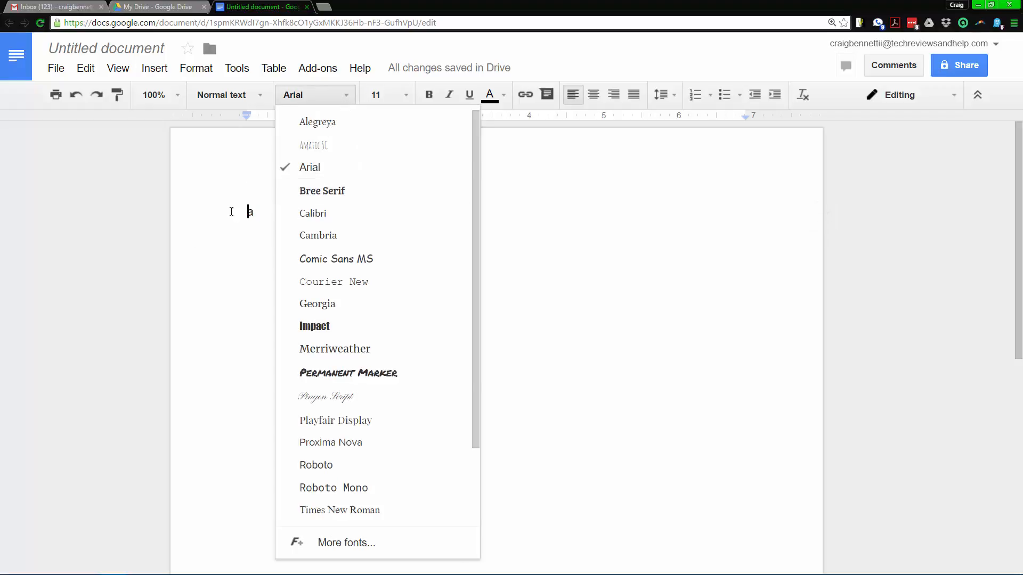
left_click(255, 211)
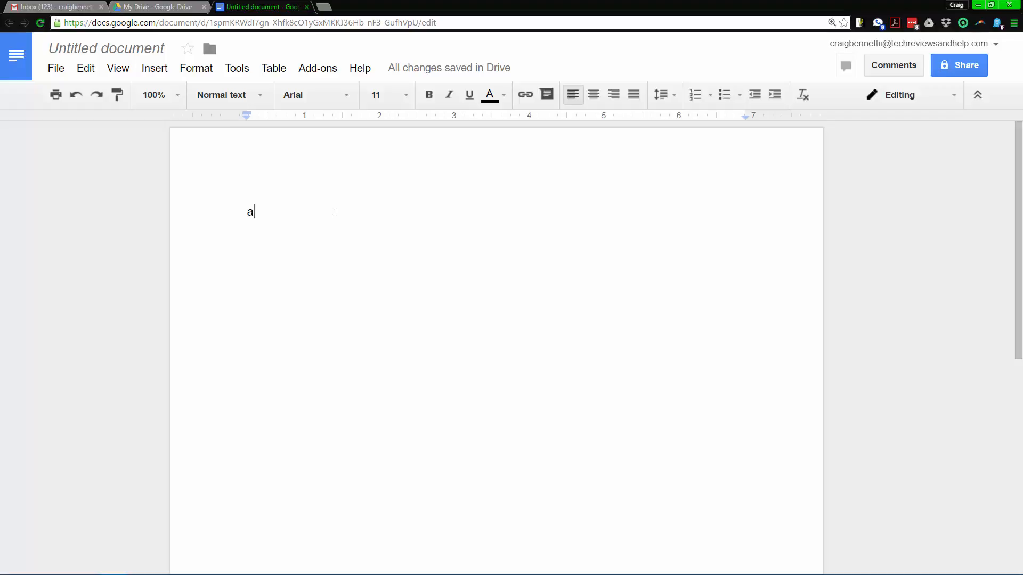
Step: Add the comment "adfadsf" to the letter "a" and resolve it
left_click_drag(335, 212, 133, 201)
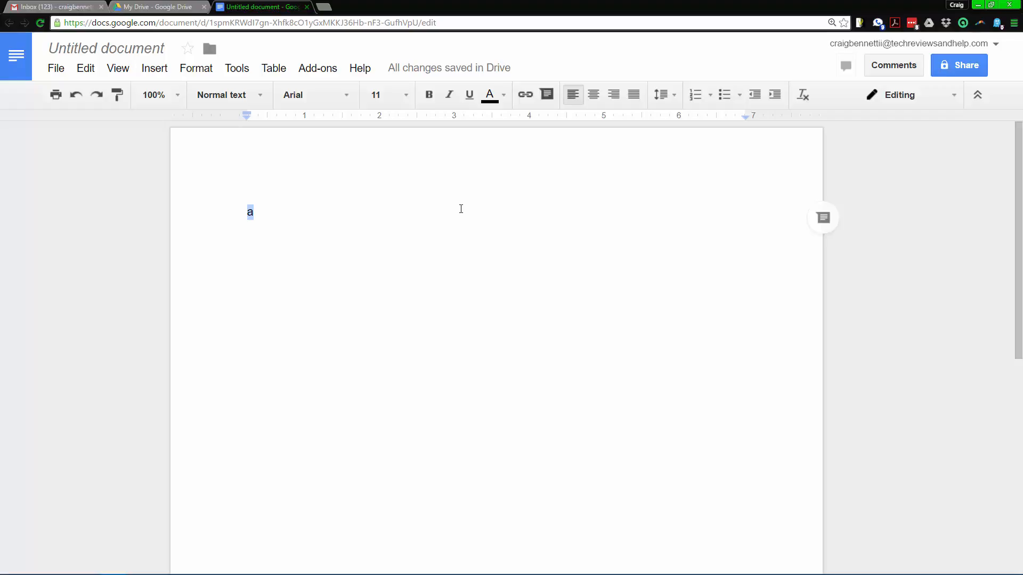
left_click(825, 217)
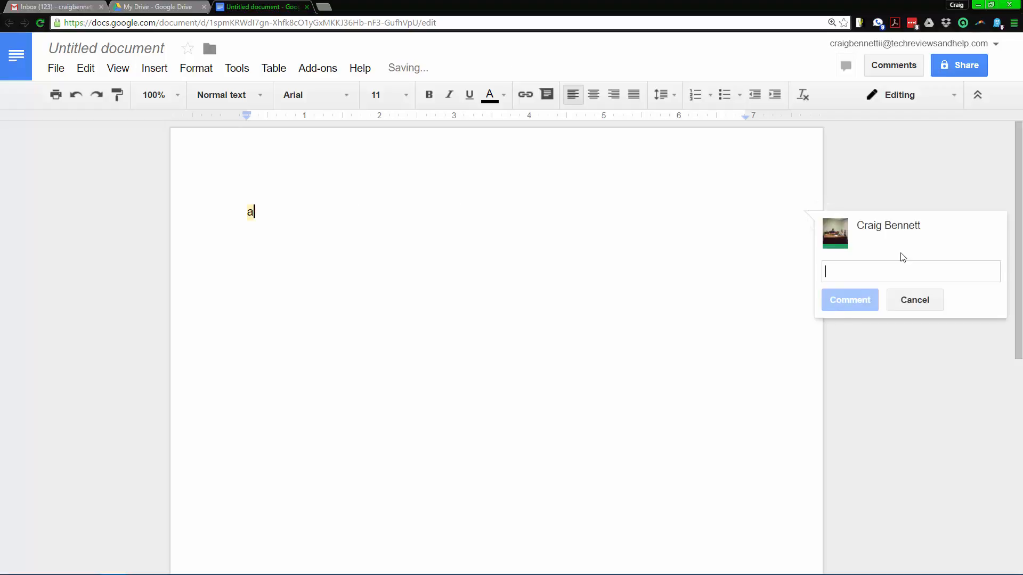
type("adfadsf")
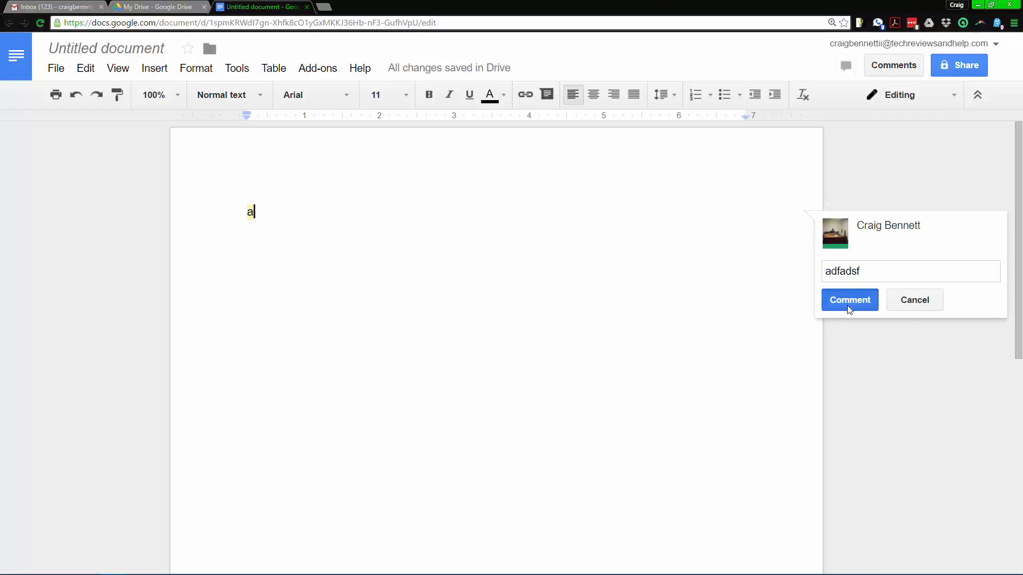
left_click(850, 300)
left_click(991, 233)
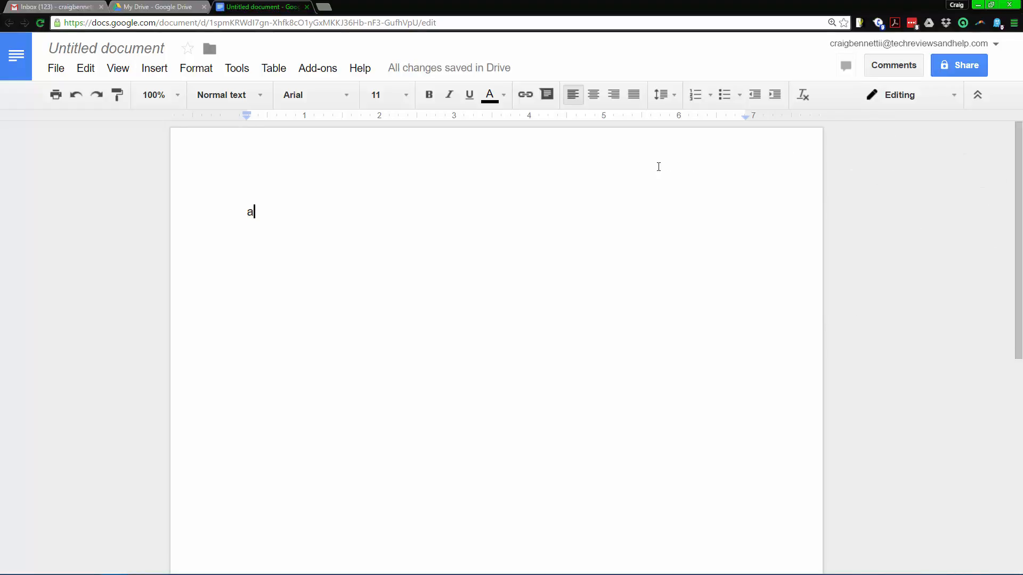
Step: Review the untitled document's revision history and return to editing
left_click(476, 73)
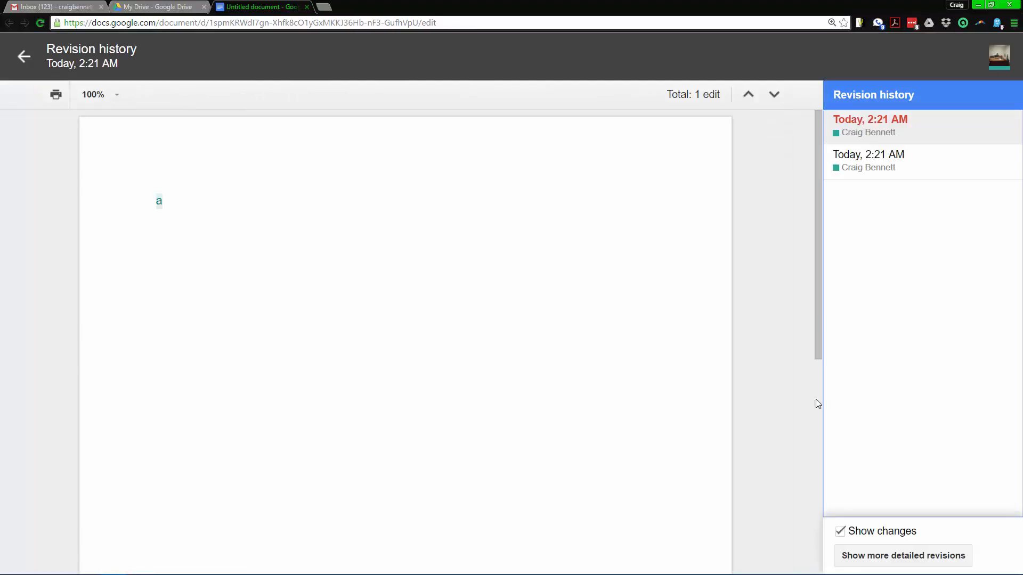
left_click(43, 71)
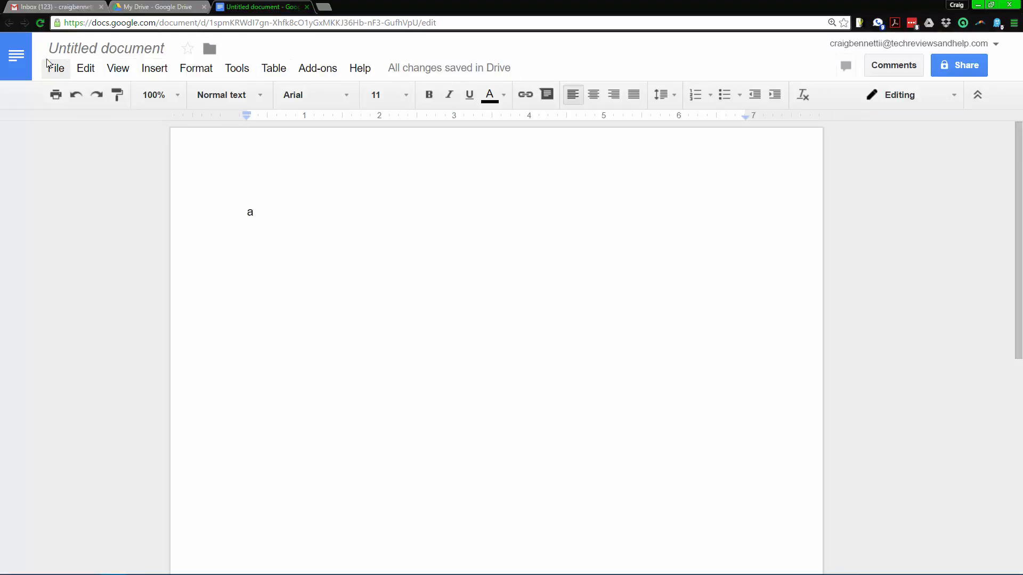
Step: Rename the untitled document as "abcsawejroiawejroaij"
left_click(58, 49)
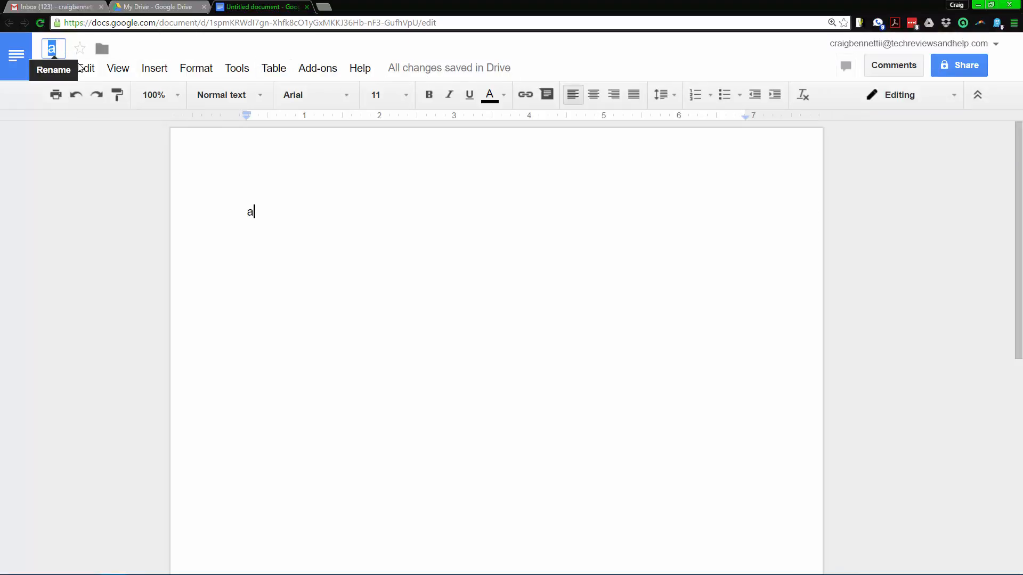
type("abcs")
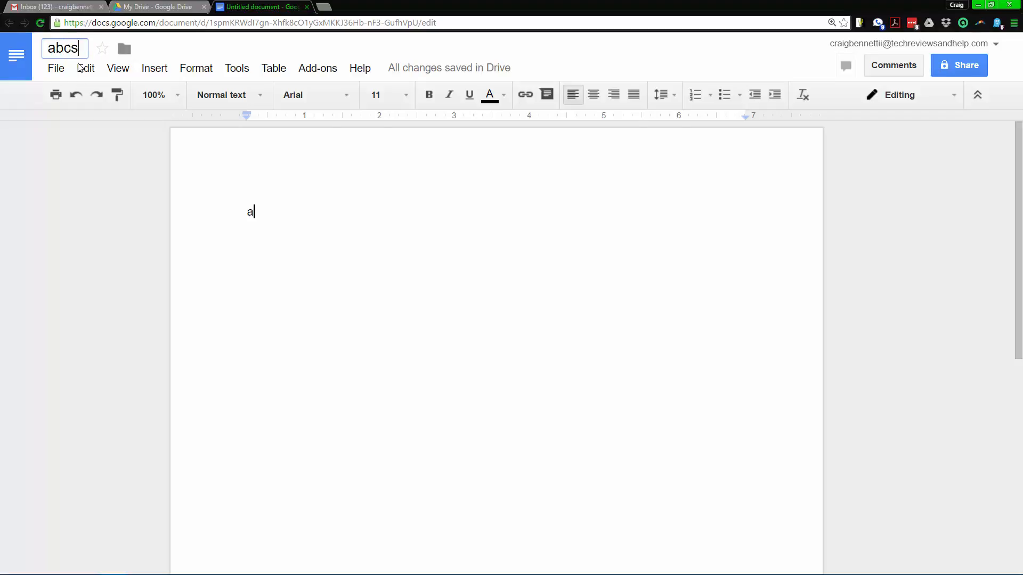
type("awejroiawejroaij")
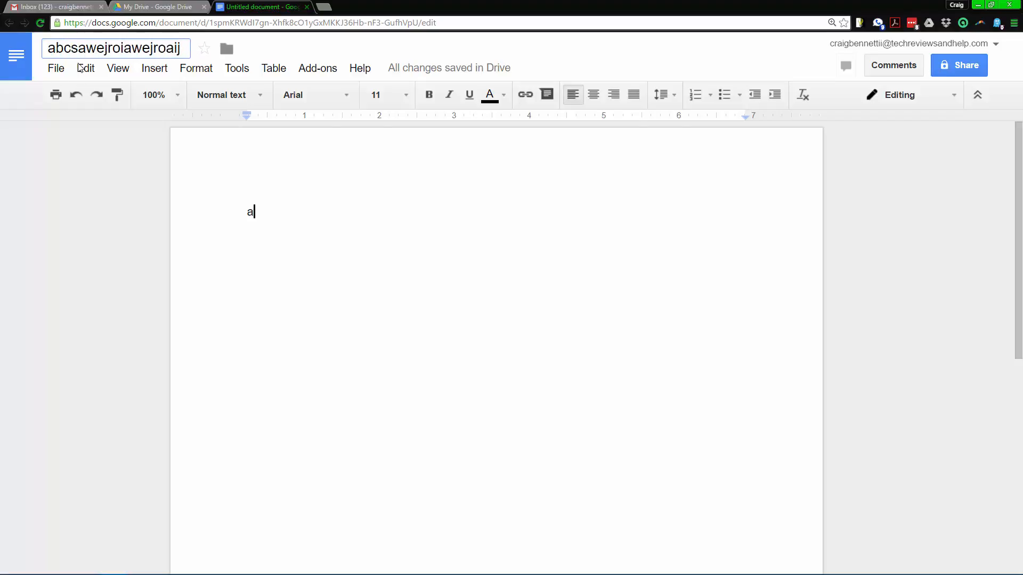
key("Return")
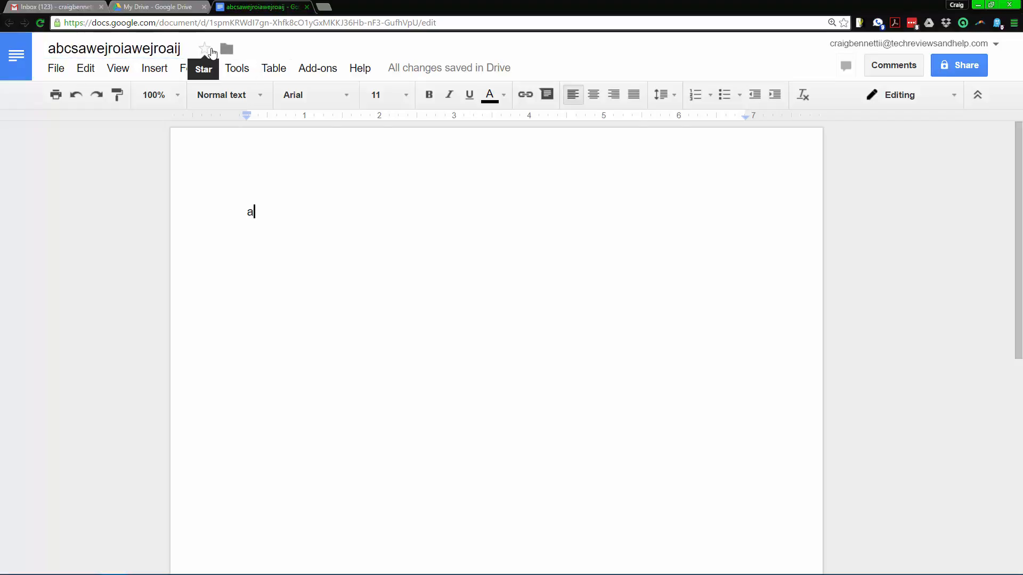
Step: Star the renamed document and check which folder it is stored in
left_click(204, 48)
left_click(225, 49)
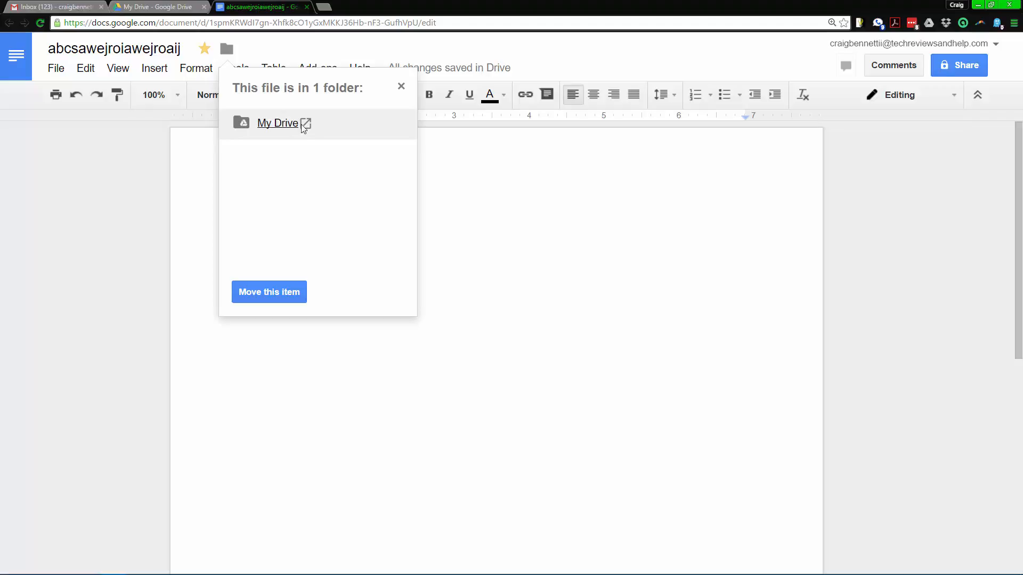
left_click(401, 87)
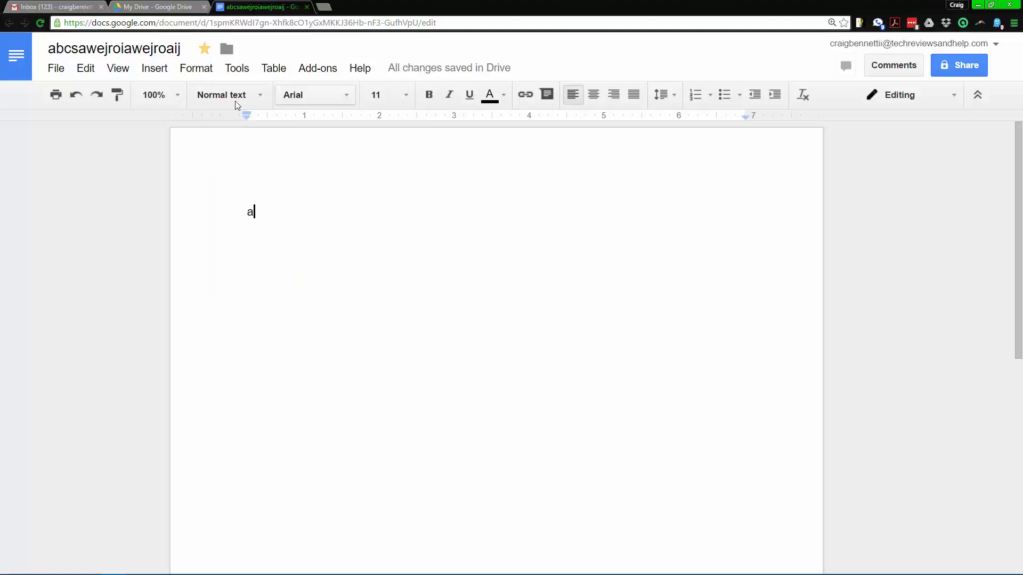
Step: Go to the Docs home page and check the ownership filter options for the recent documents
left_click(62, 77)
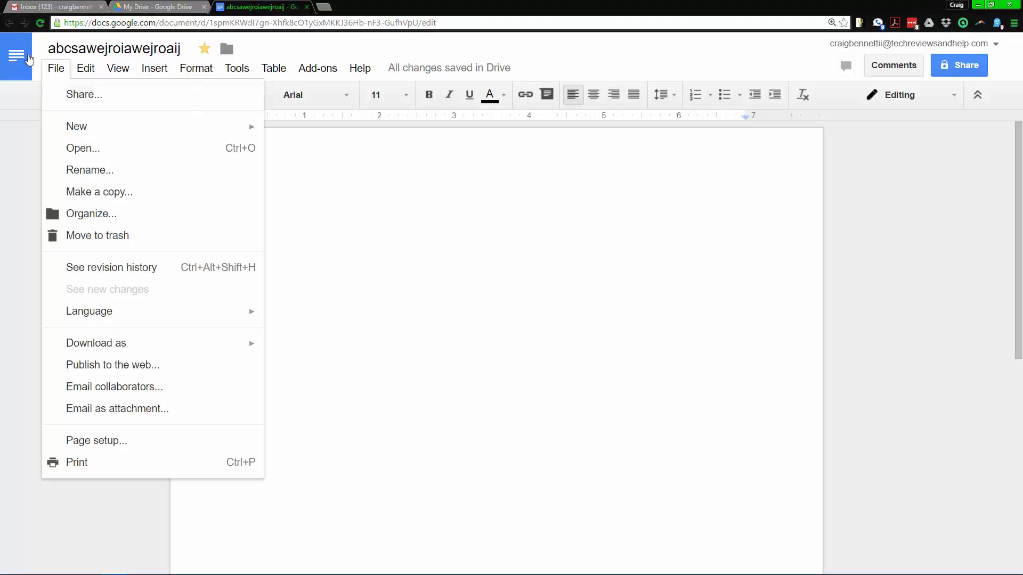
left_click(24, 66)
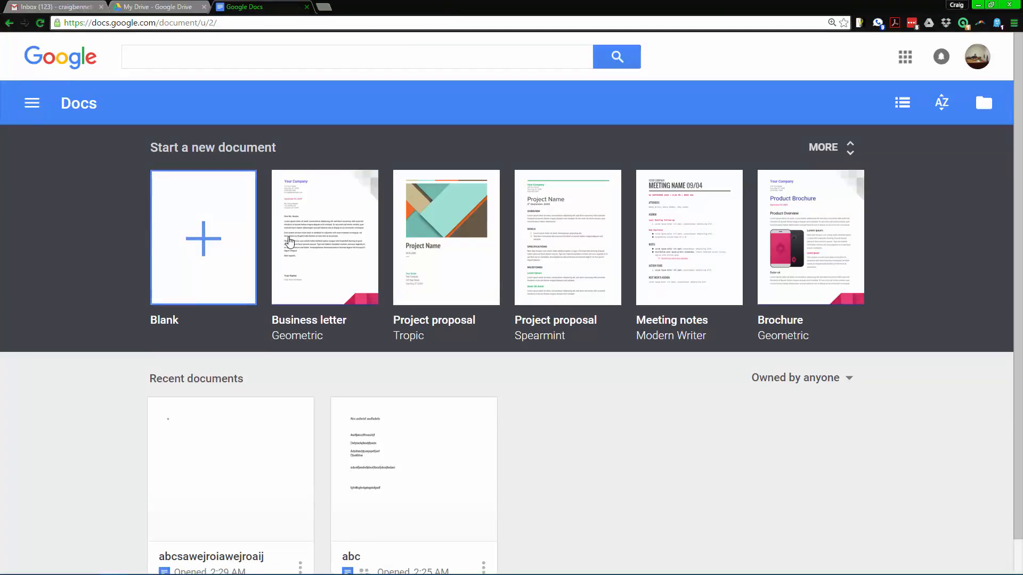
scroll(341, 405, "down", 1)
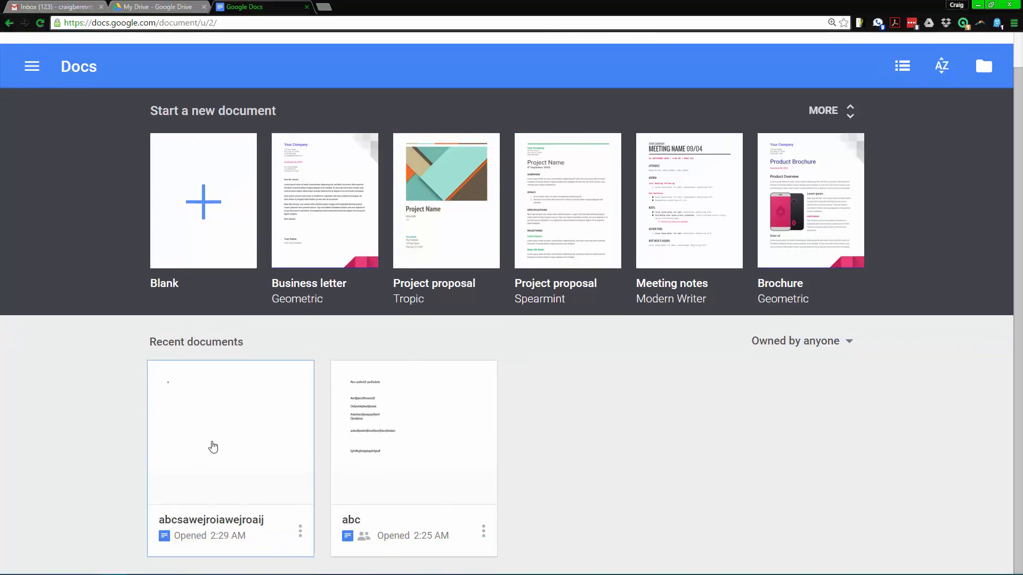
left_click(352, 460)
left_click(816, 348)
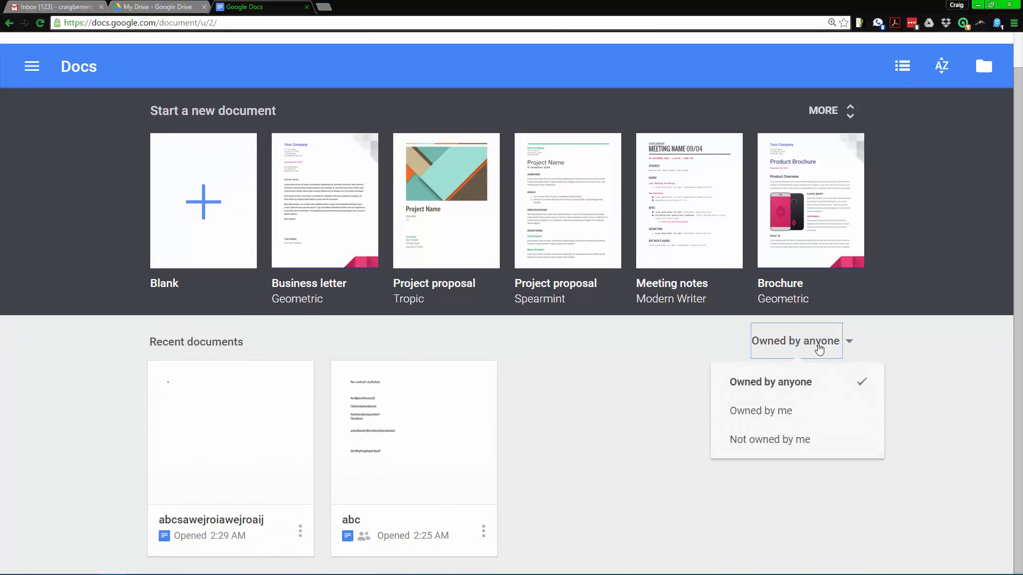
left_click(595, 375)
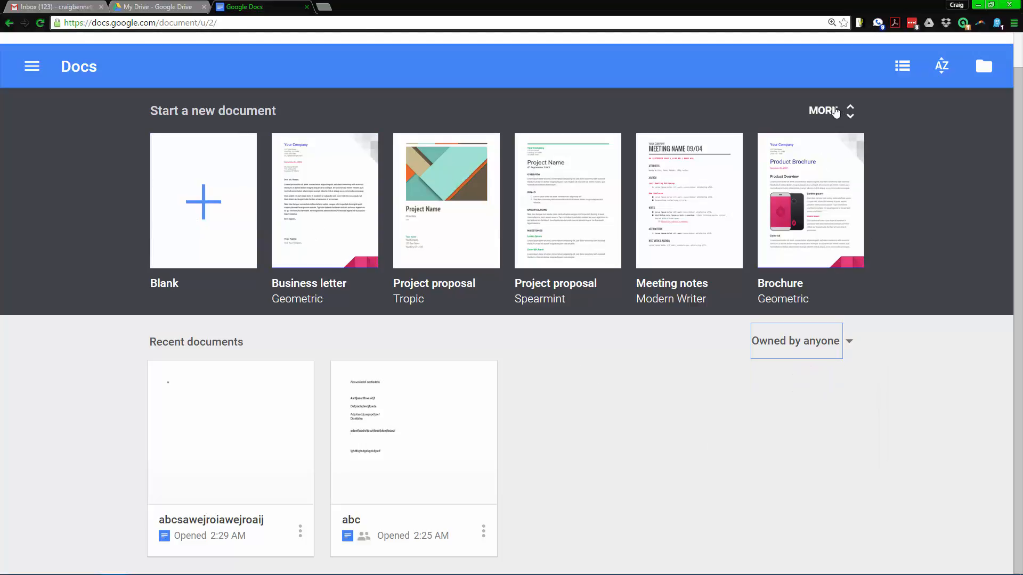
Step: Look over the full template gallery, the My Drive file picker, and the Docs navigation options
left_click(849, 110)
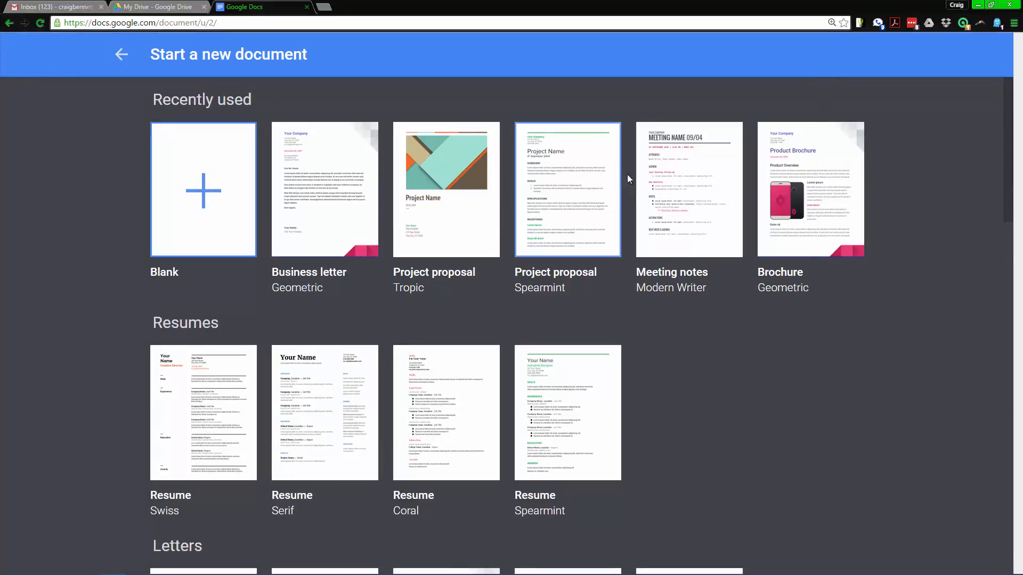
left_click(131, 61)
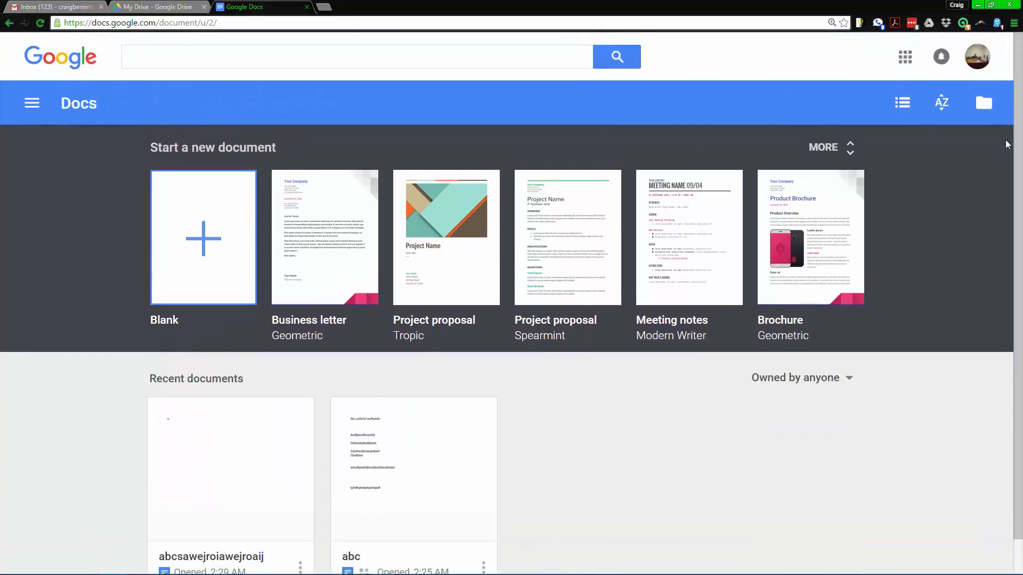
left_click(984, 103)
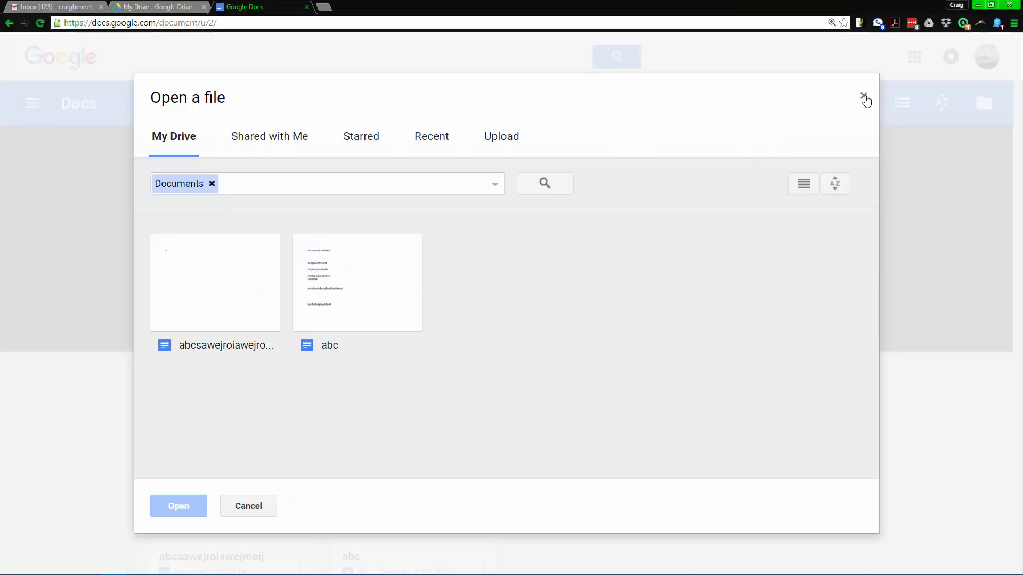
left_click(863, 96)
left_click(32, 101)
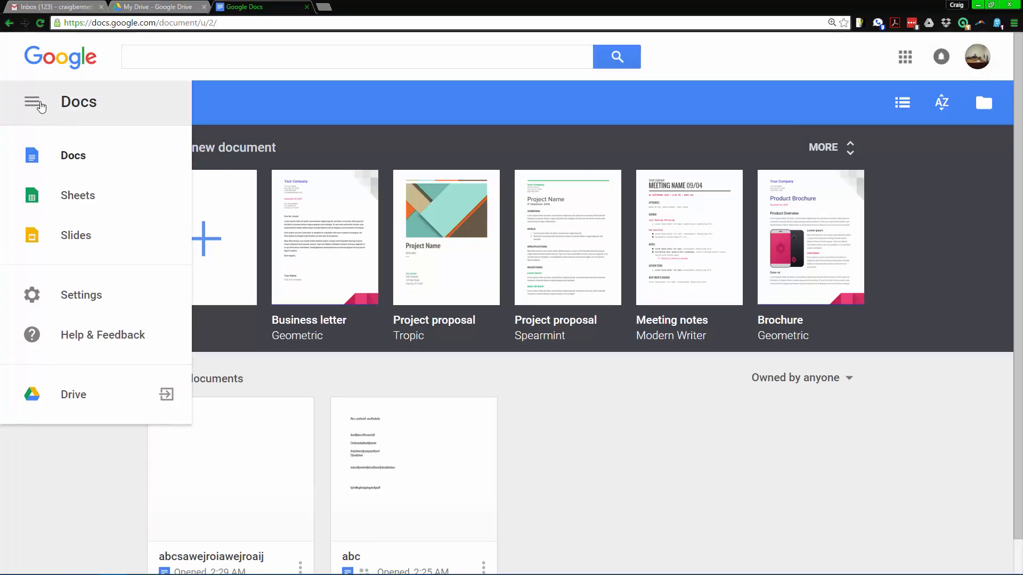
left_click(33, 102)
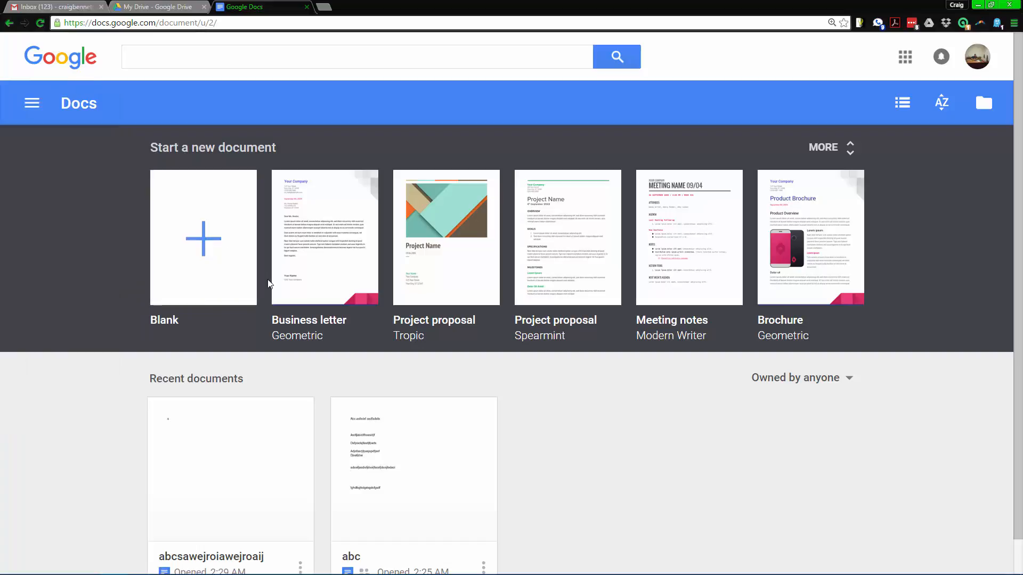
Step: Open the recent document abc from the Docs home page and download it as a .docx file
left_click(399, 482)
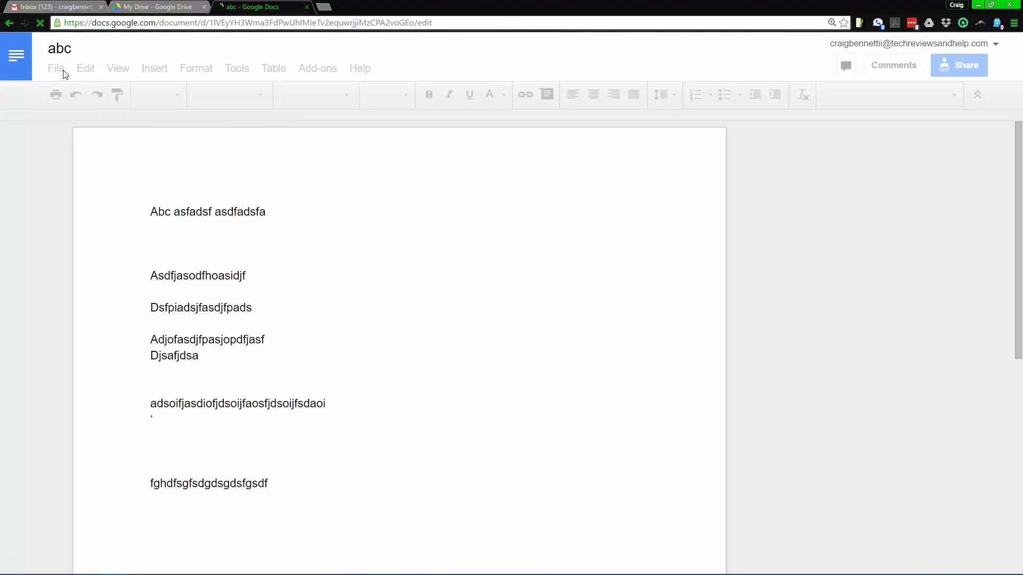
left_click(59, 70)
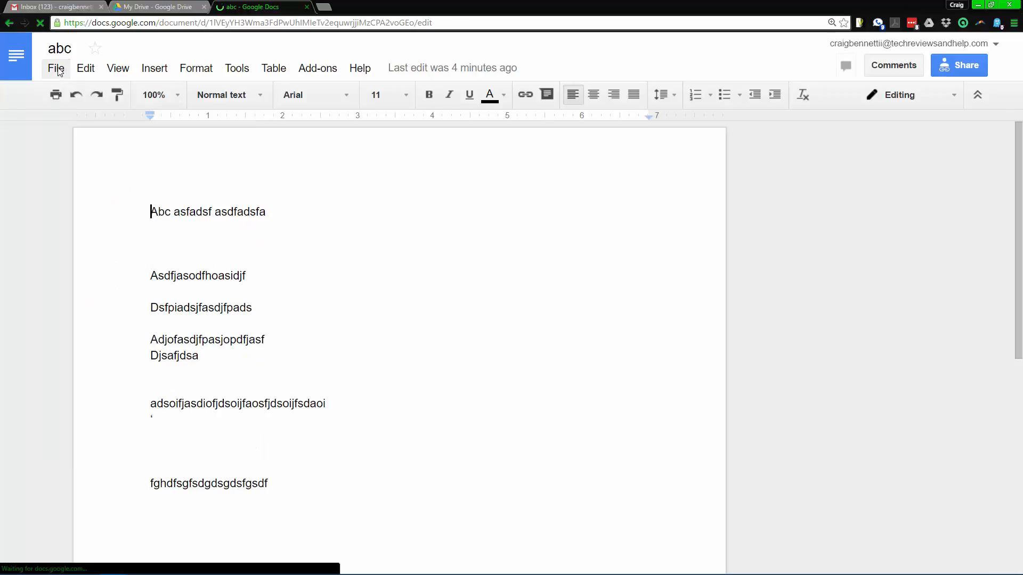
left_click(56, 68)
mouse_move(83, 131)
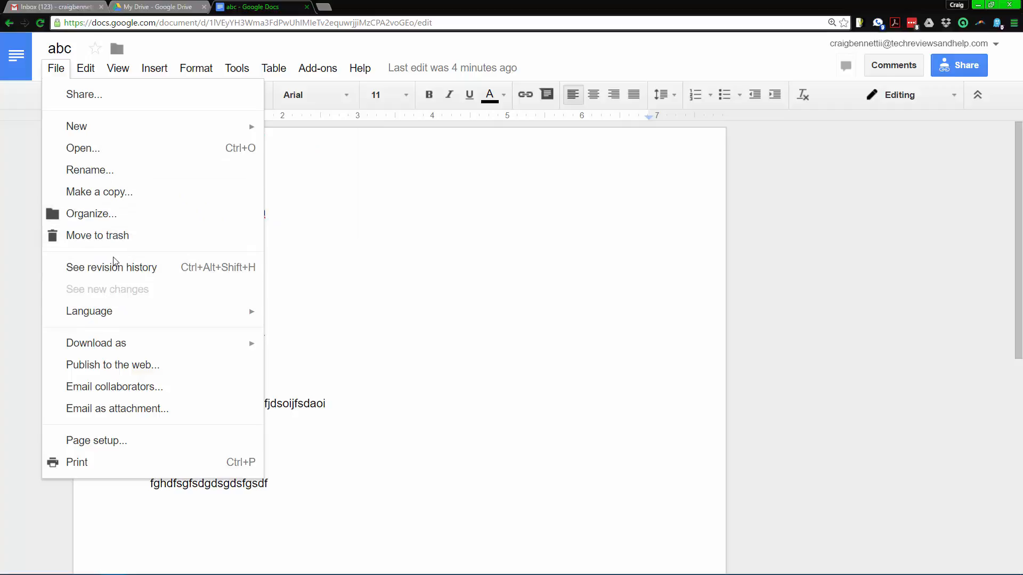
mouse_move(121, 352)
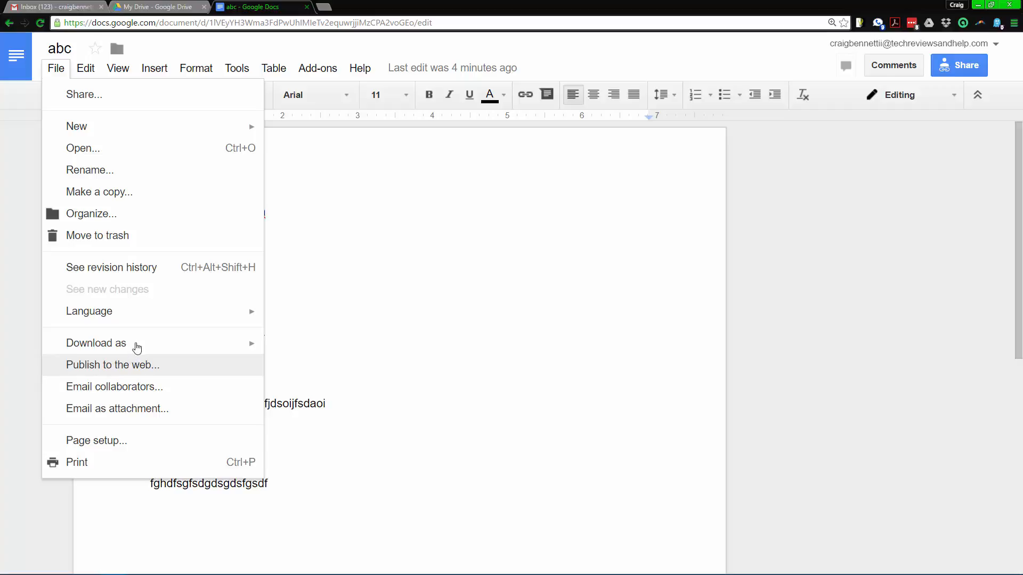
left_click(388, 351)
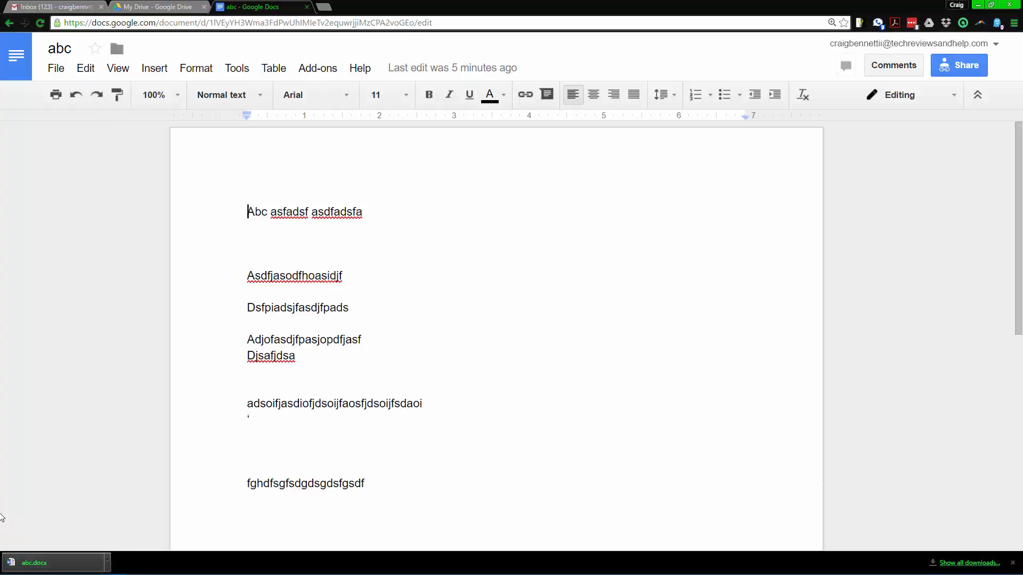
Step: Open the downloaded abc.docx in Microsoft Word and enable editing for it
left_click(54, 562)
double_click(521, 382)
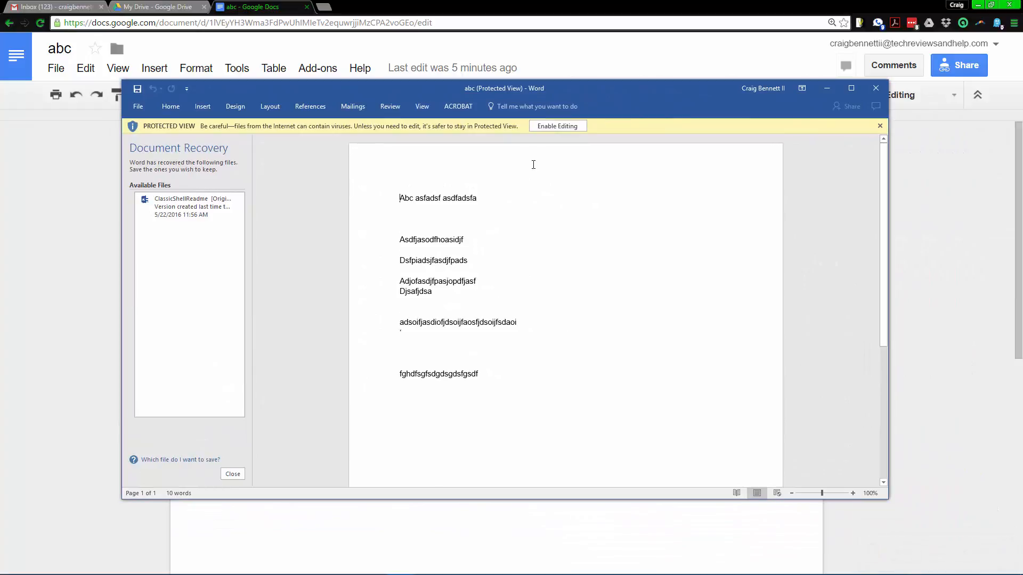
left_click(564, 126)
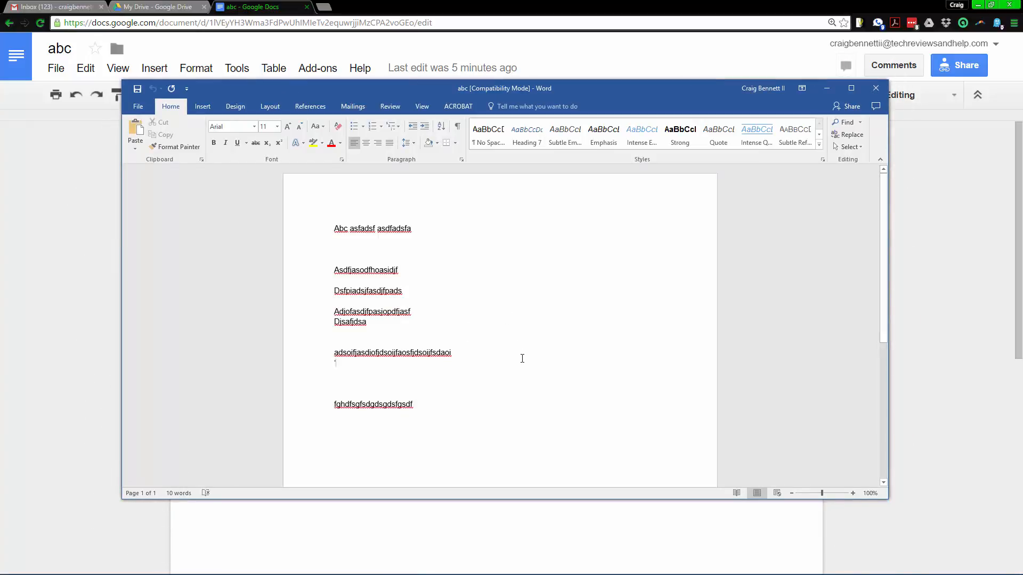
Step: Check the text of the Word copy by selecting all of its lines, and close Word
left_click_drag(522, 358, 402, 229)
left_click(482, 327)
left_click_drag(334, 226, 469, 405)
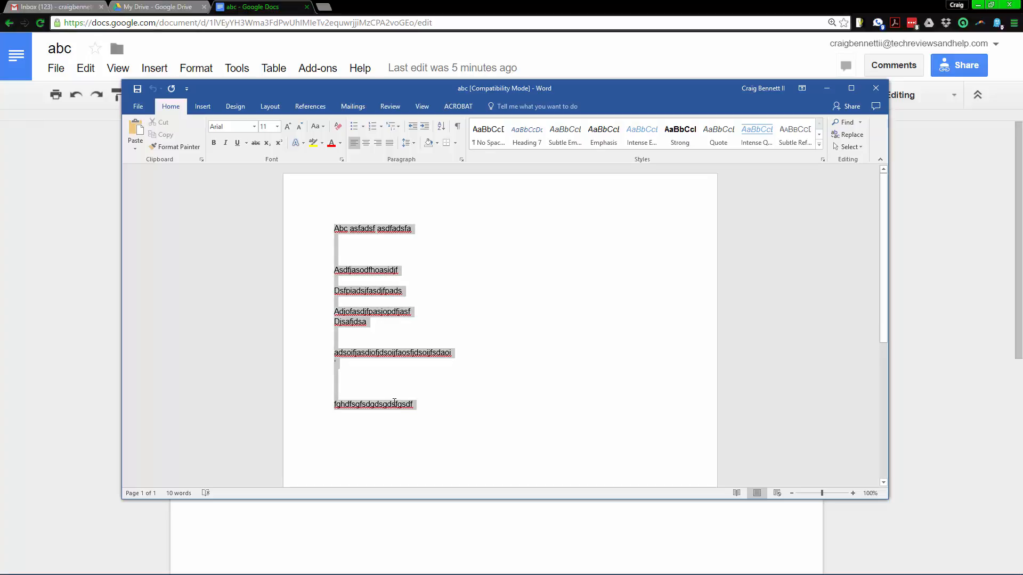
left_click(441, 243)
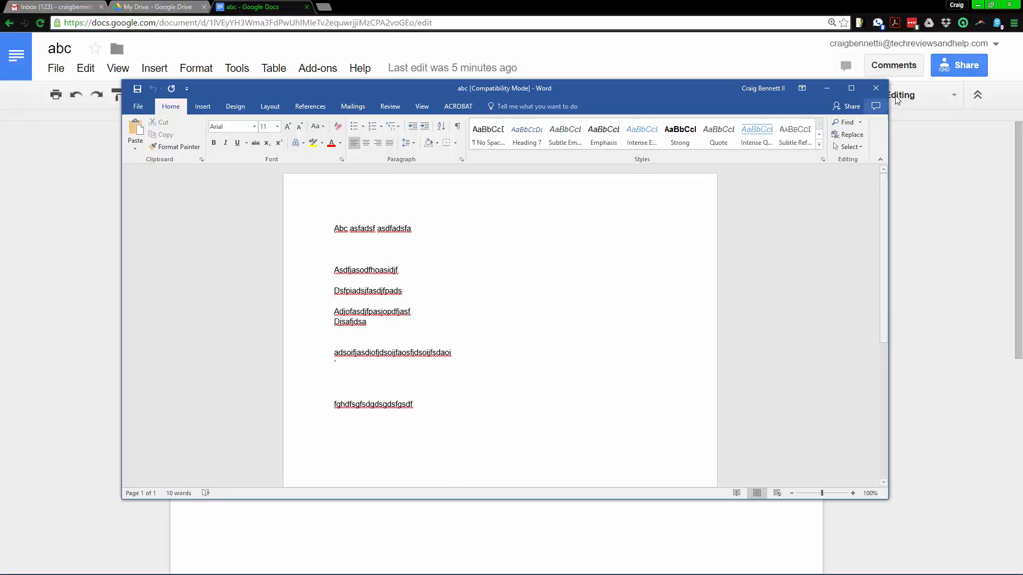
left_click(876, 88)
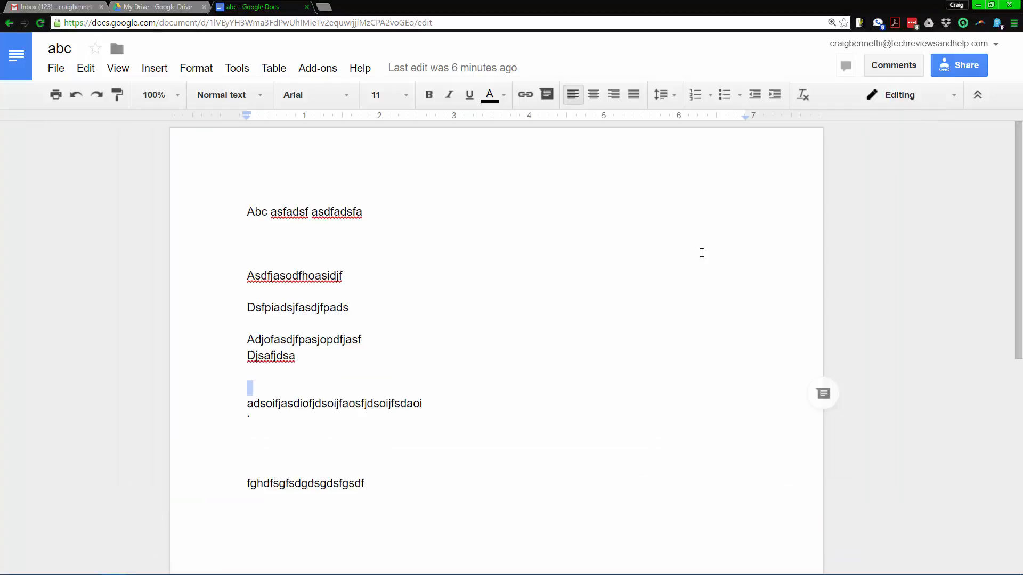
Step: Review the page setup options for orientation, paper size, page color and margins in the abc document
left_click(480, 462)
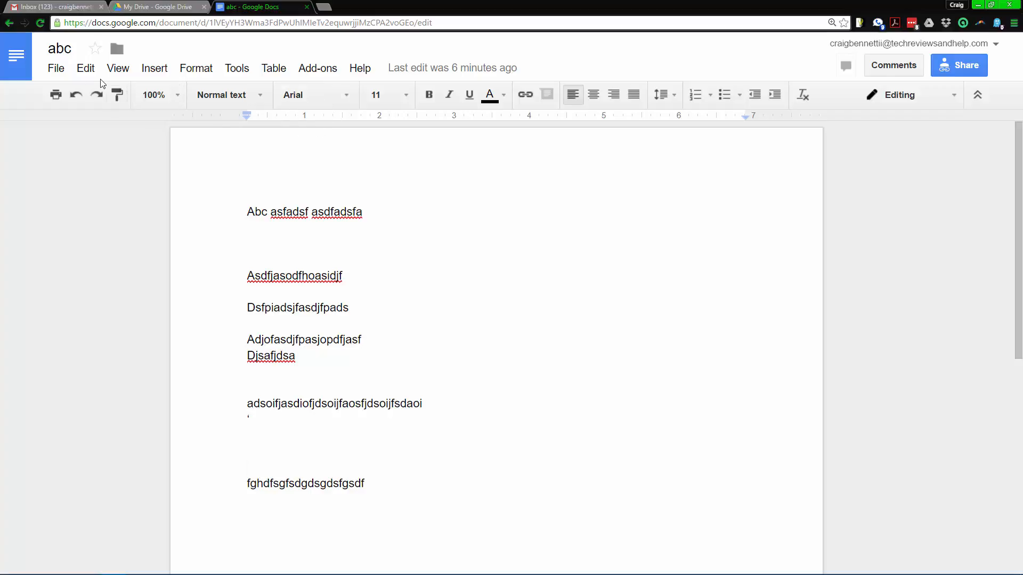
left_click(56, 68)
mouse_move(160, 343)
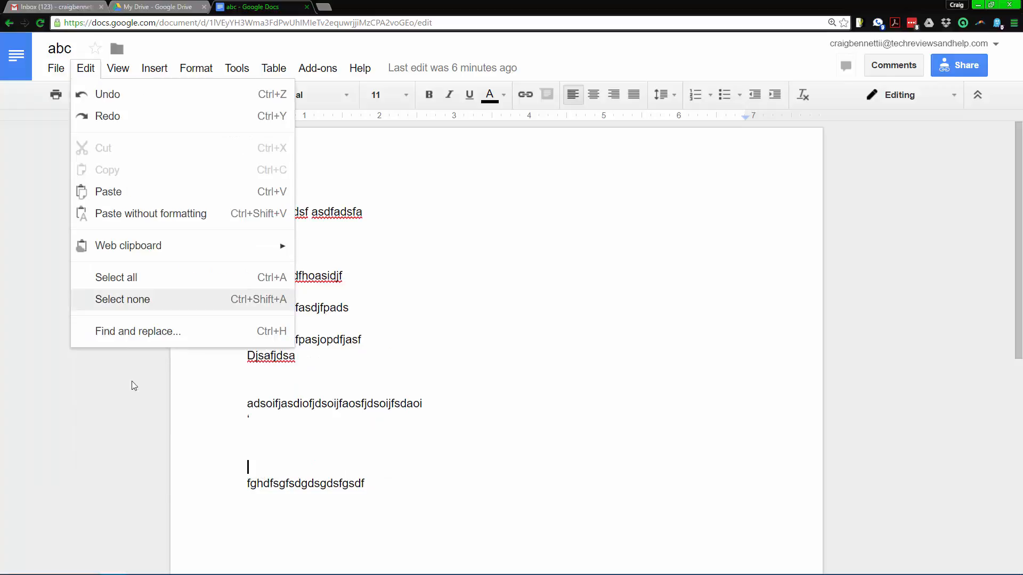
left_click(94, 450)
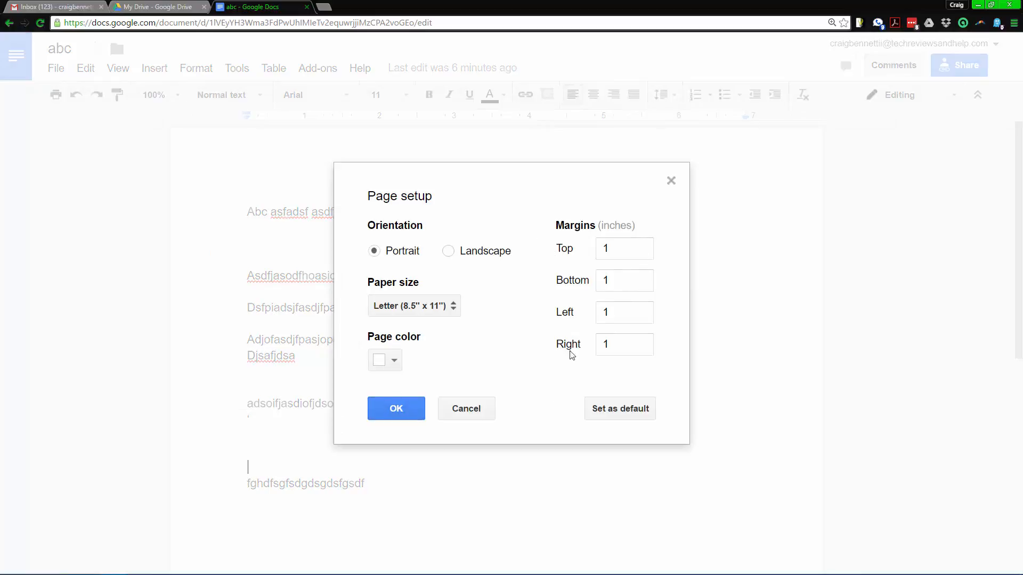
left_click(672, 181)
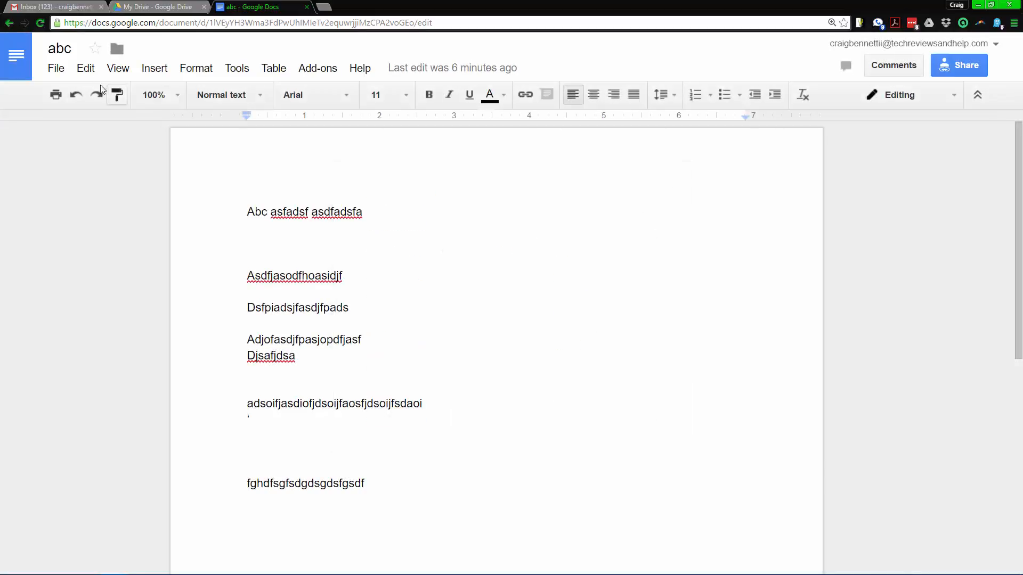
Step: Switch the abc document to Suggesting mode
left_click(85, 69)
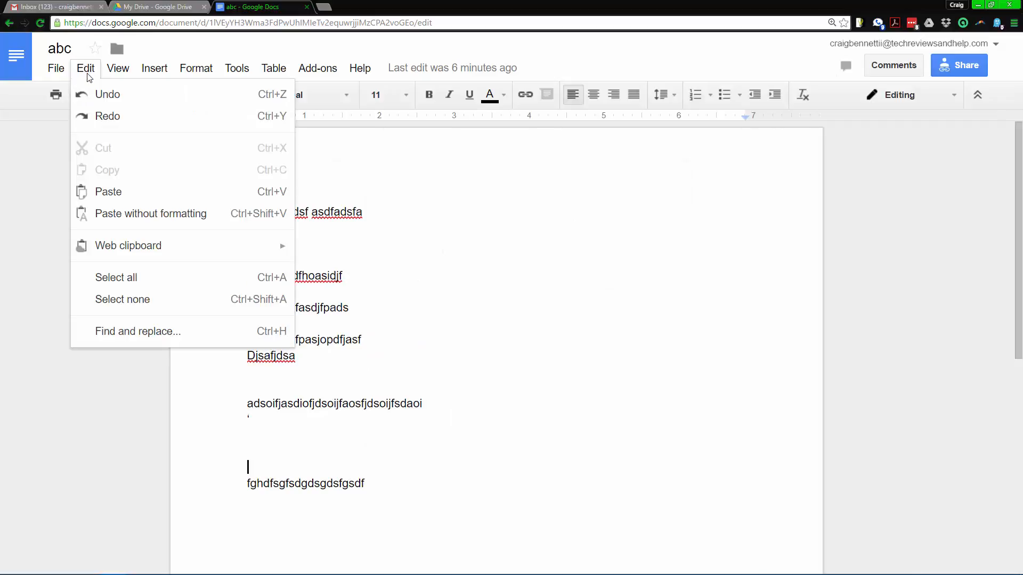
mouse_move(119, 71)
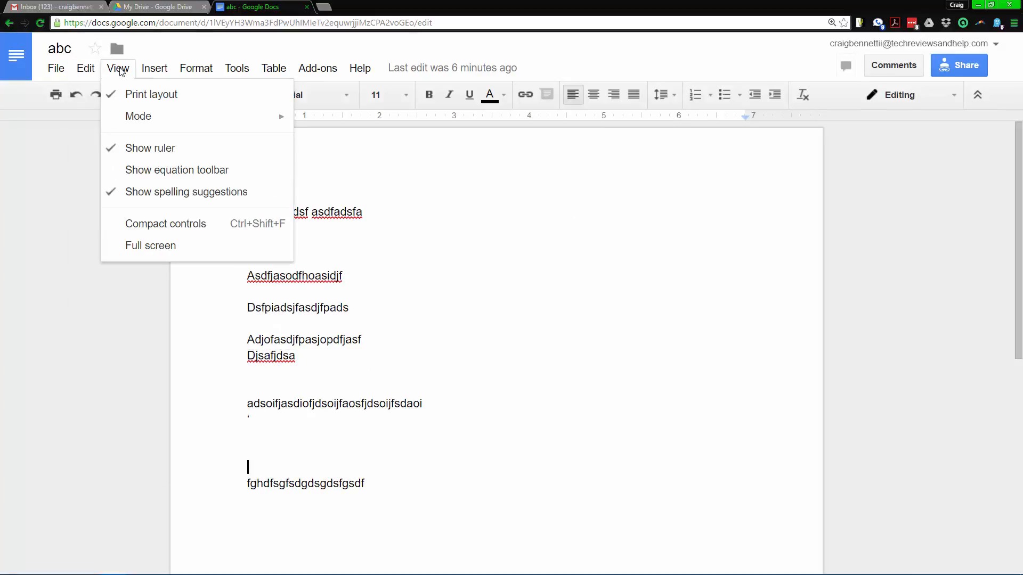
mouse_move(145, 119)
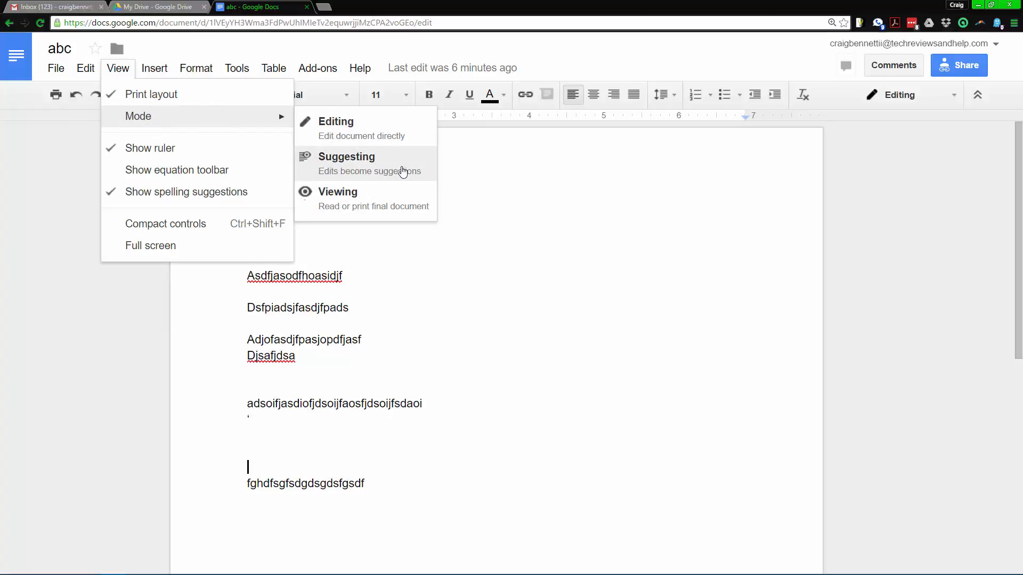
left_click(404, 170)
Step: Suggest replacing the lines "Asdfjasodfhoasidjf" and "Dsfpiadsjfasdjfpads" with "sdfasdfasdfsdfaosdfoidsjfijasiojds"
left_click(413, 318, "shift")
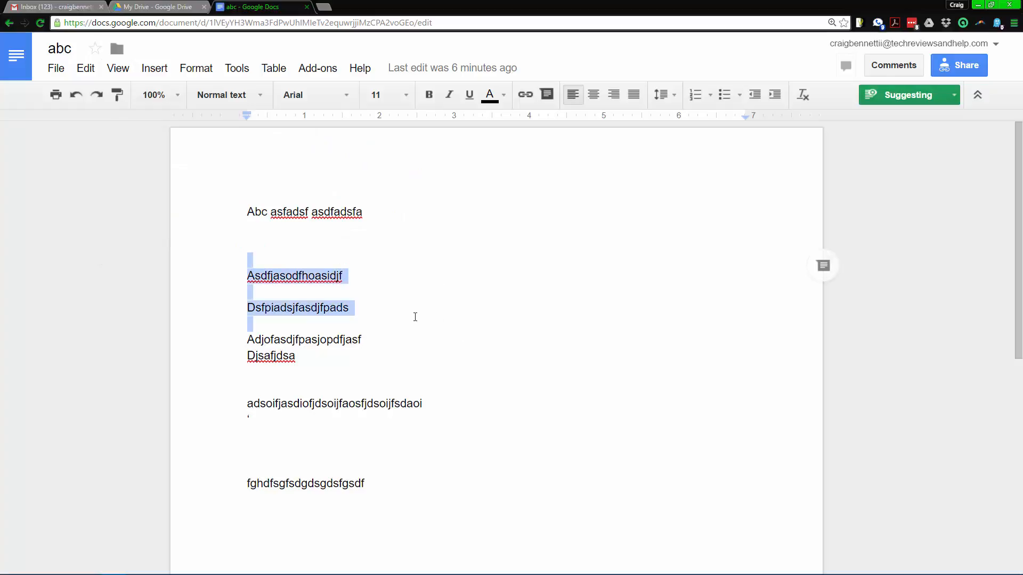
type("sdfasdfasdf")
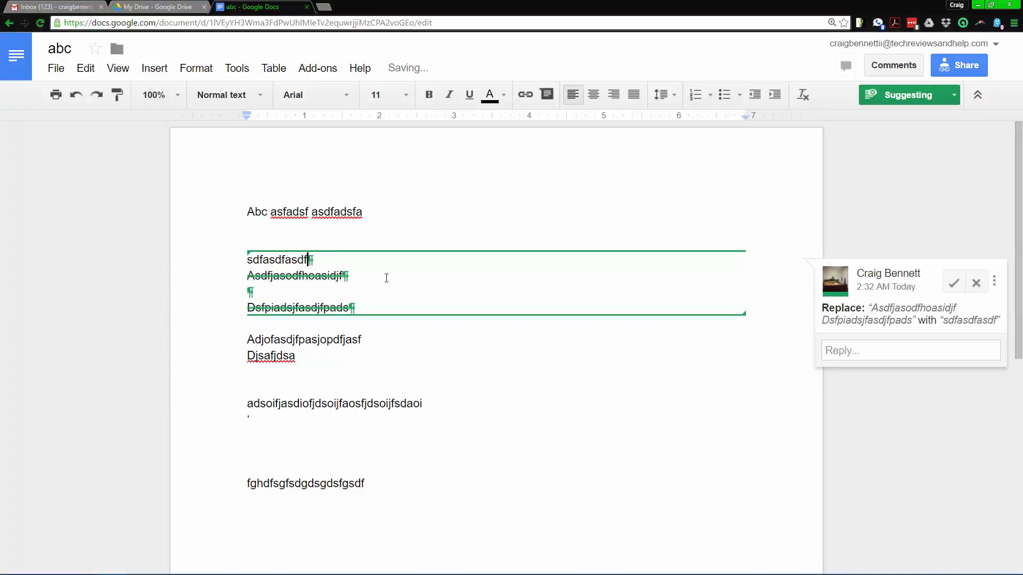
type("sdfaosdfoidsjfijasiojds")
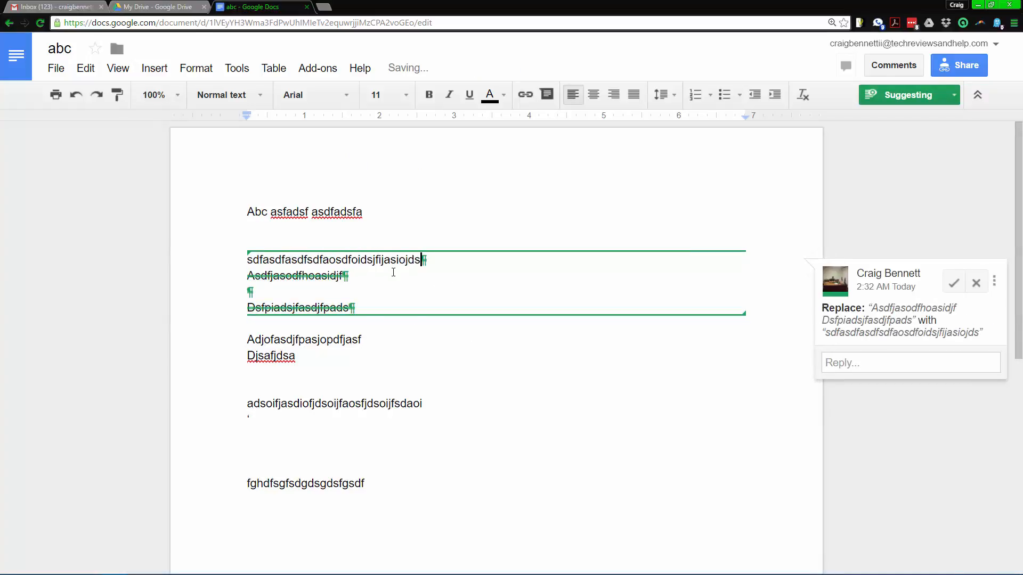
Step: Suggest replacing the lines "Adjofasdjfpasjopdfjasf" and "Djsafjdsa" with "This isn't a word" followed by a line break
left_click_drag(248, 339, 373, 377)
type("This isn't a")
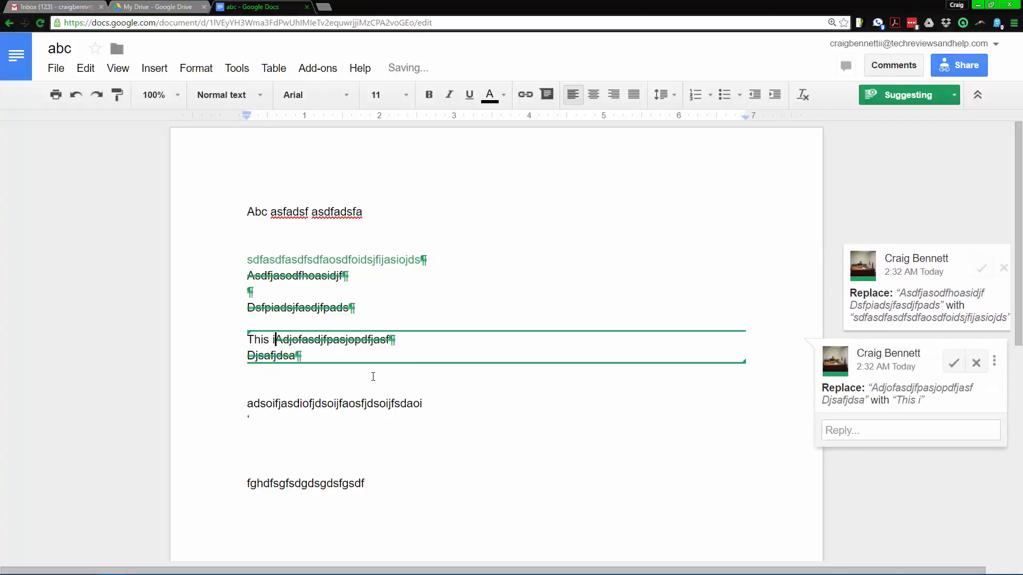
type(" word")
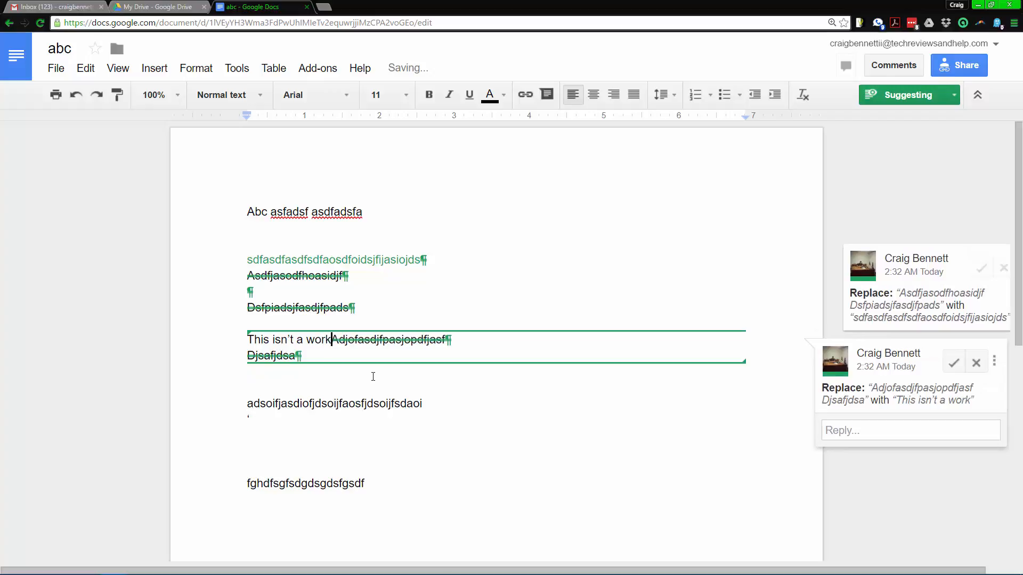
key("Return")
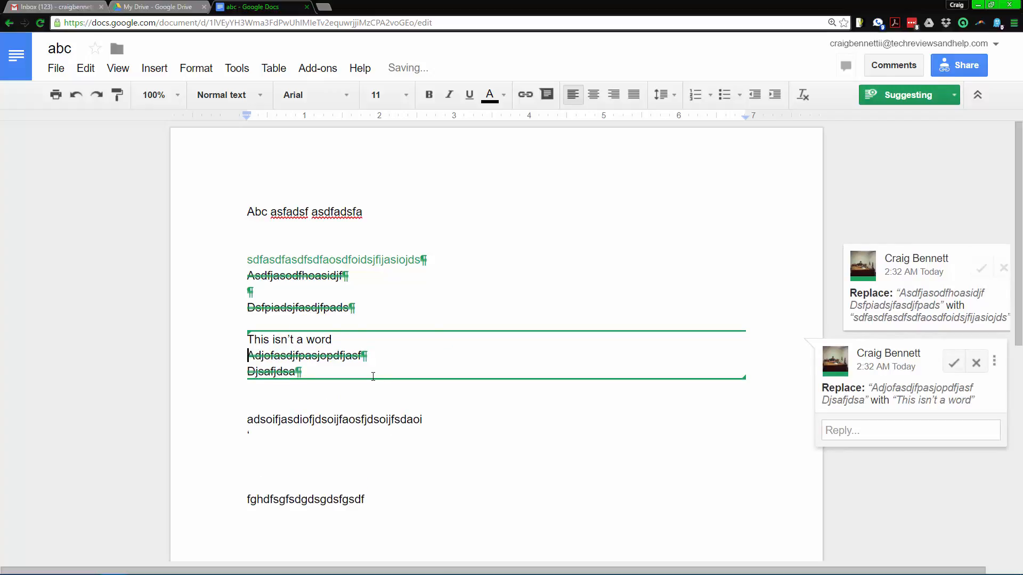
Step: Suggest a red text color for the letters "adso" at the start of the "adsoifjasdiofjdsoijfaosfjdsoijfsdaoi" line
left_click(426, 405)
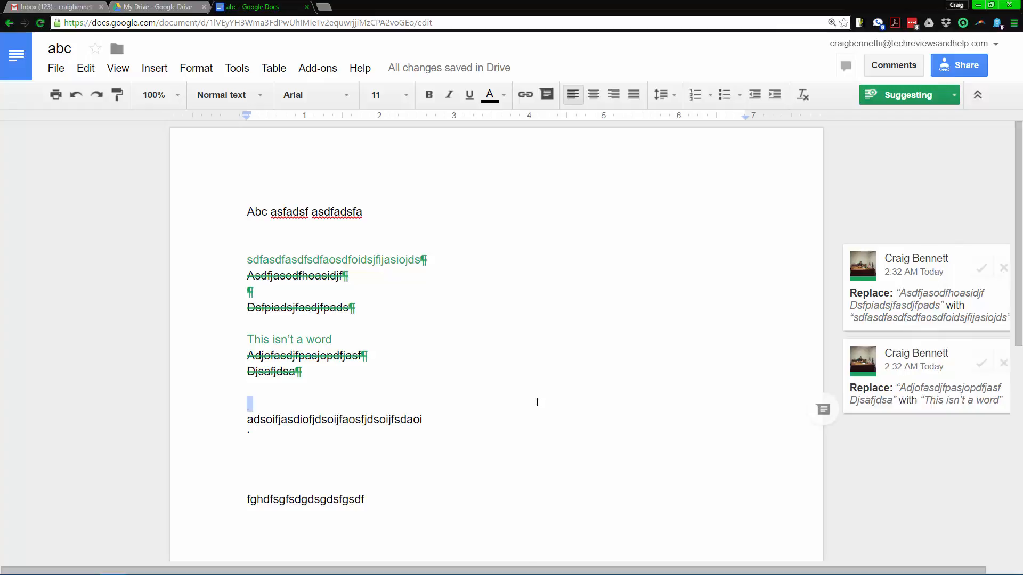
left_click_drag(272, 419, 247, 420)
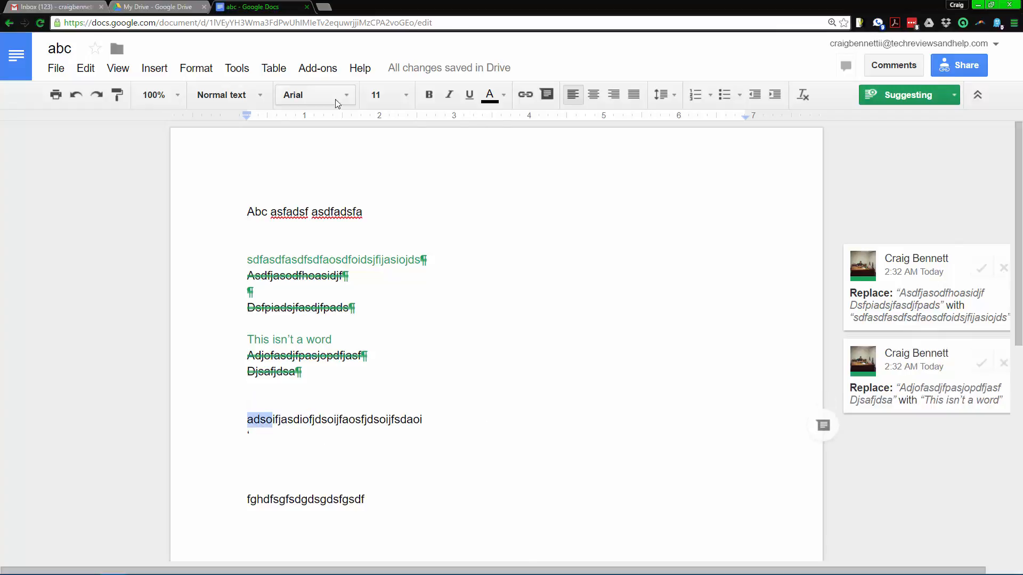
left_click(500, 98)
left_click(510, 179)
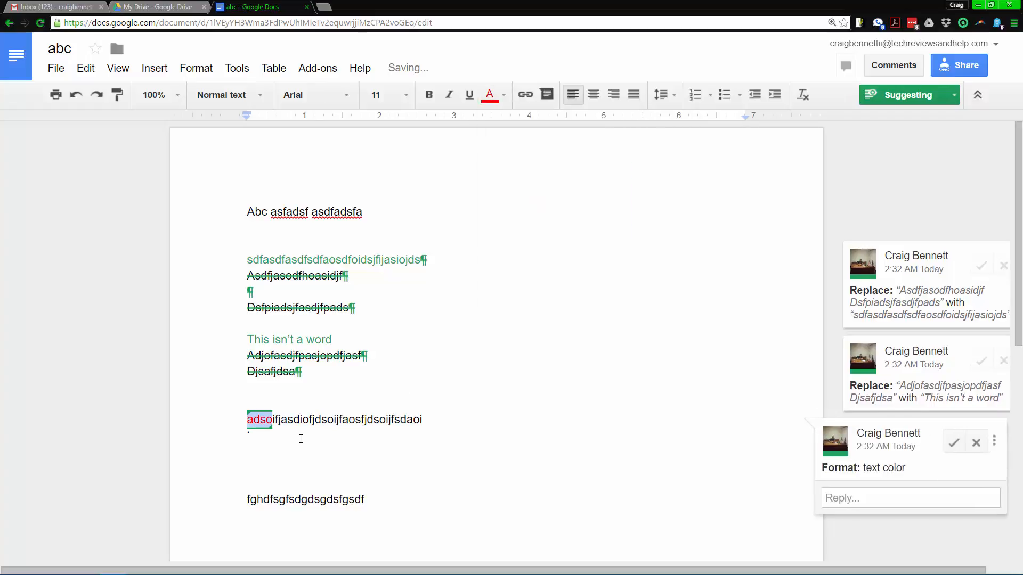
Step: Suggest underlining the rest of that line after "adso"
left_click_drag(273, 420, 455, 419)
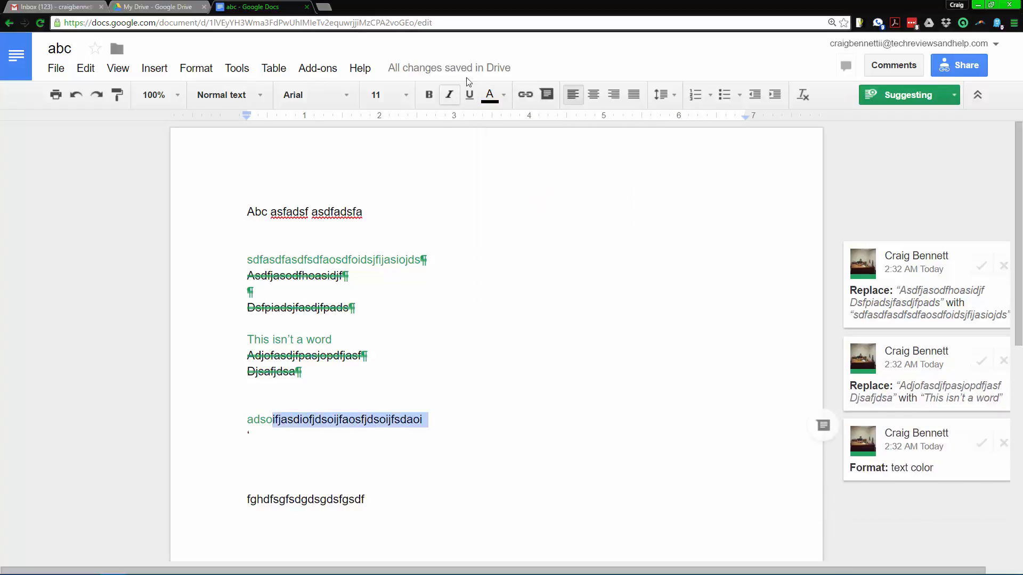
left_click(470, 95)
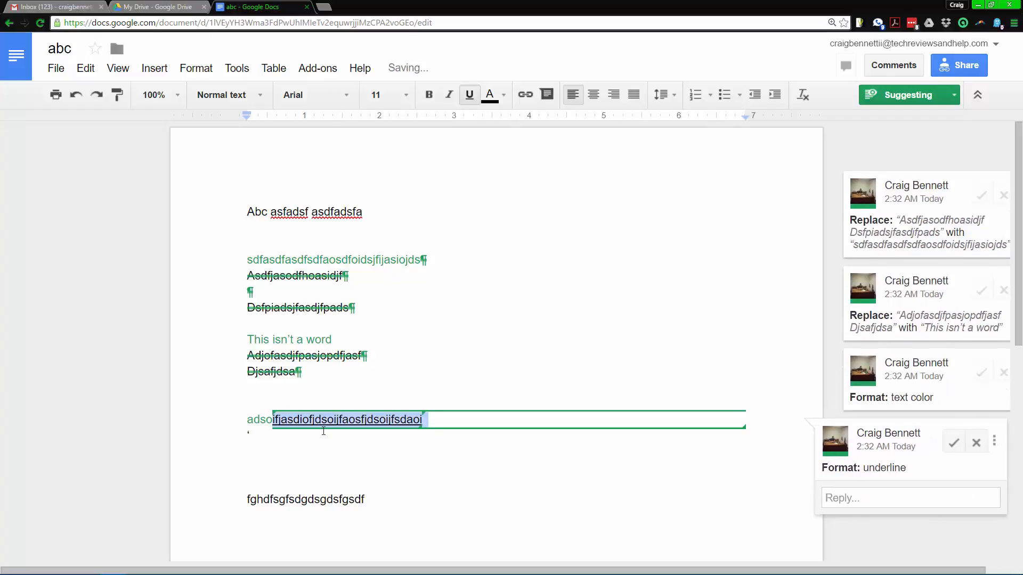
left_click(341, 373)
Step: Examine the suggestion cards attached to the two replaced passages
left_click_drag(247, 500, 256, 499)
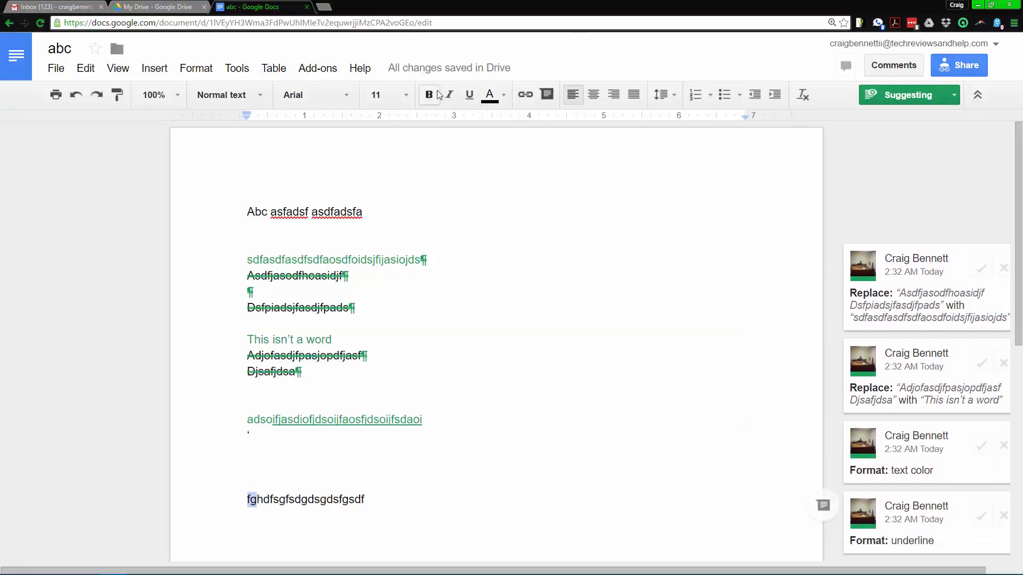
left_click(373, 343)
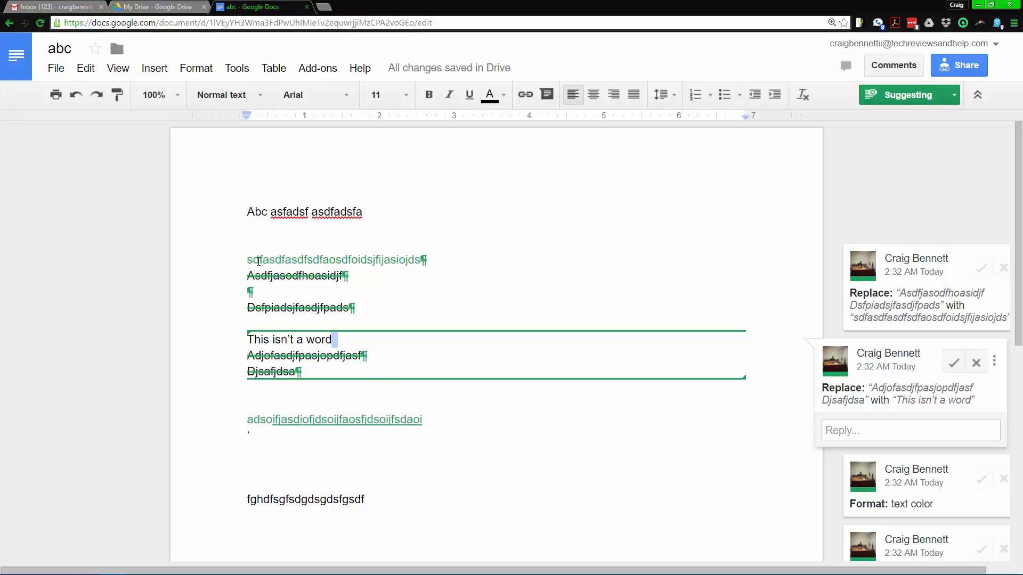
left_click_drag(258, 261, 275, 257)
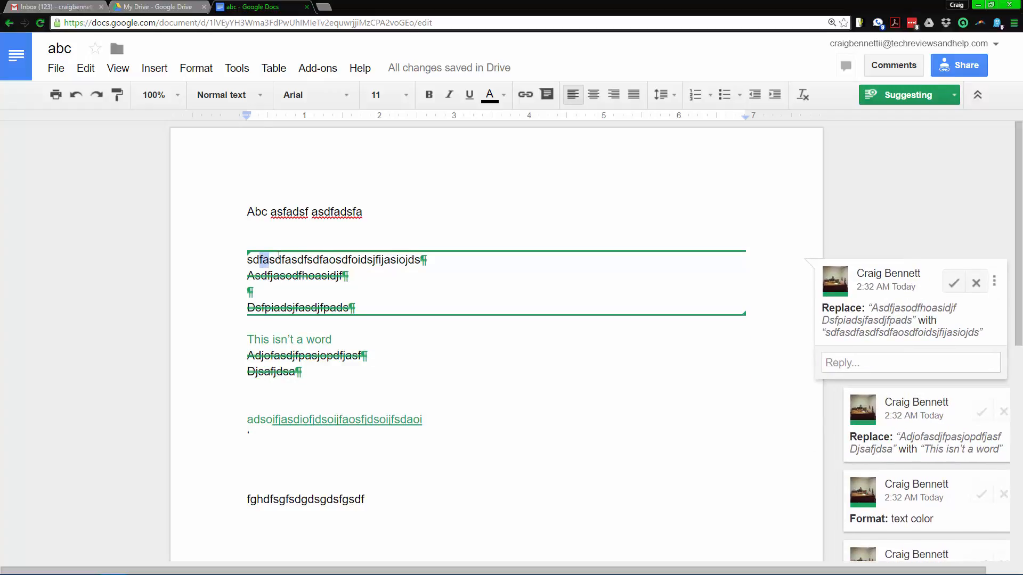
left_click(261, 259)
Step: Switch back to Editing mode and reject the suggestion that replaces "Asdfjasodfhoasidjf" and "Dsfpiadsjfasdjfpads"
left_click(954, 95)
left_click(926, 133)
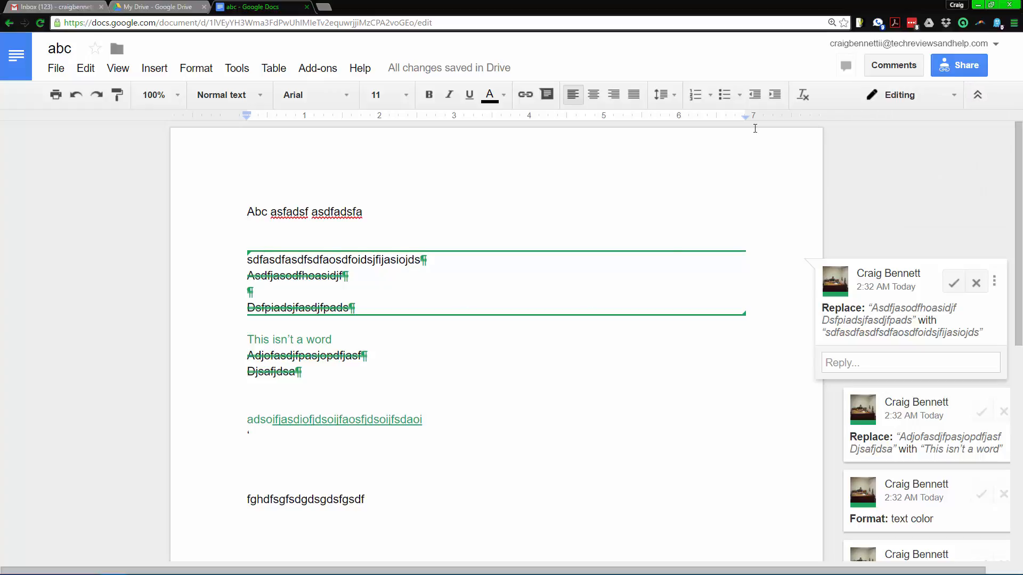
left_click(366, 235)
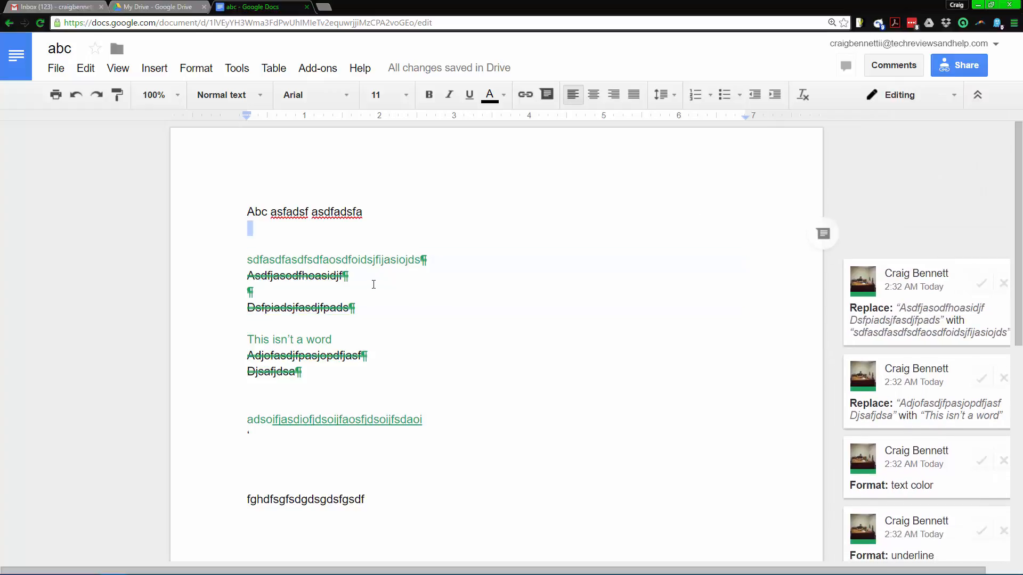
left_click(406, 269)
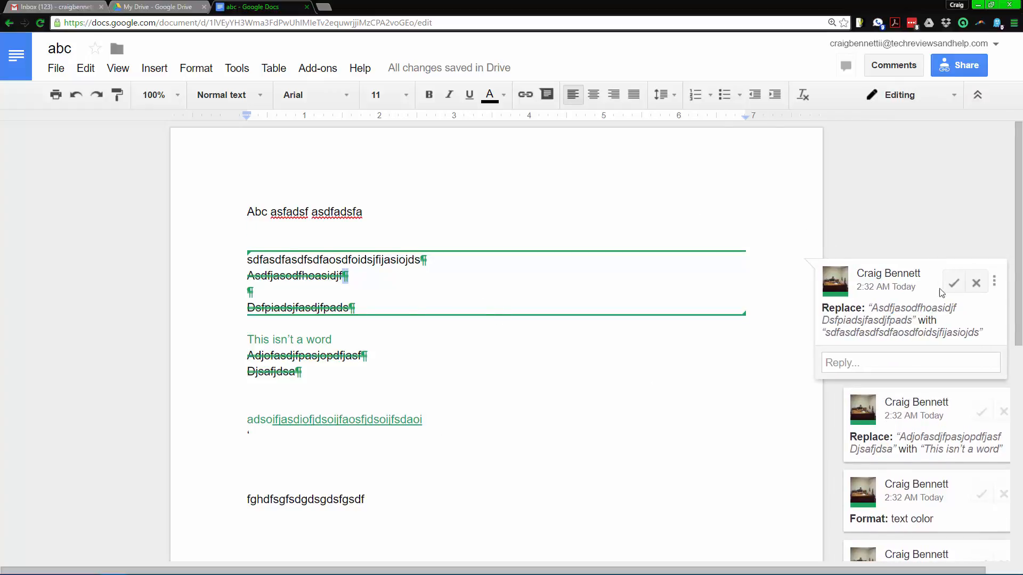
left_click(975, 284)
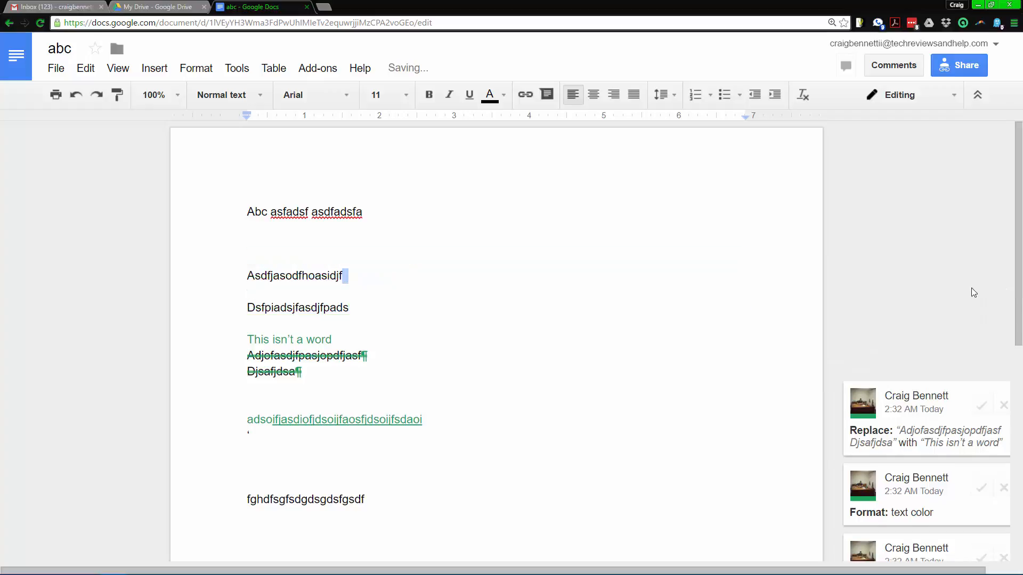
Step: Post the reply "what is a word" on the suggestion that replaces "Adjofasdjfpasjopdfjasf Djsafjdsa" with "This isn't a word"
left_click(335, 356)
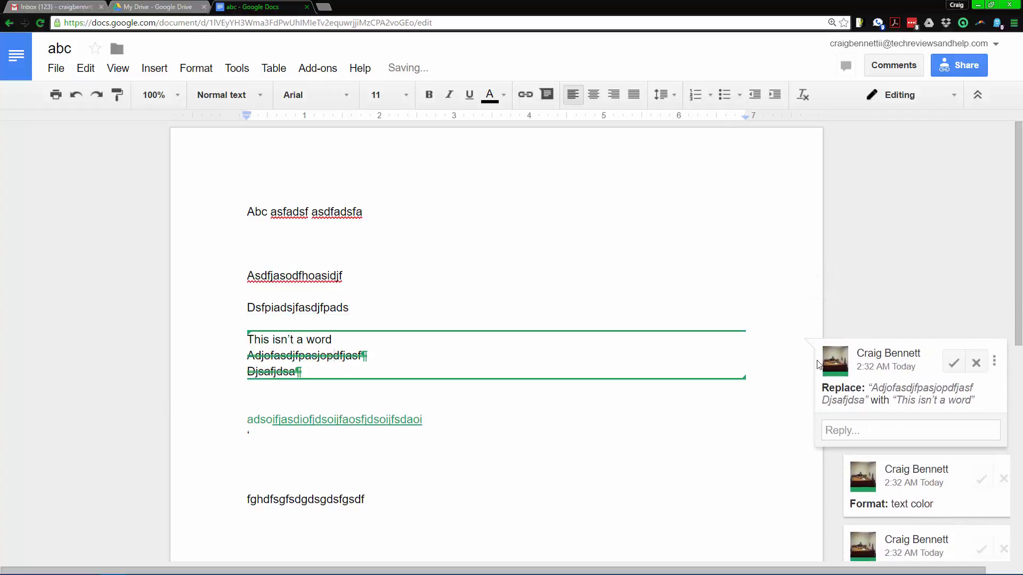
left_click(894, 424)
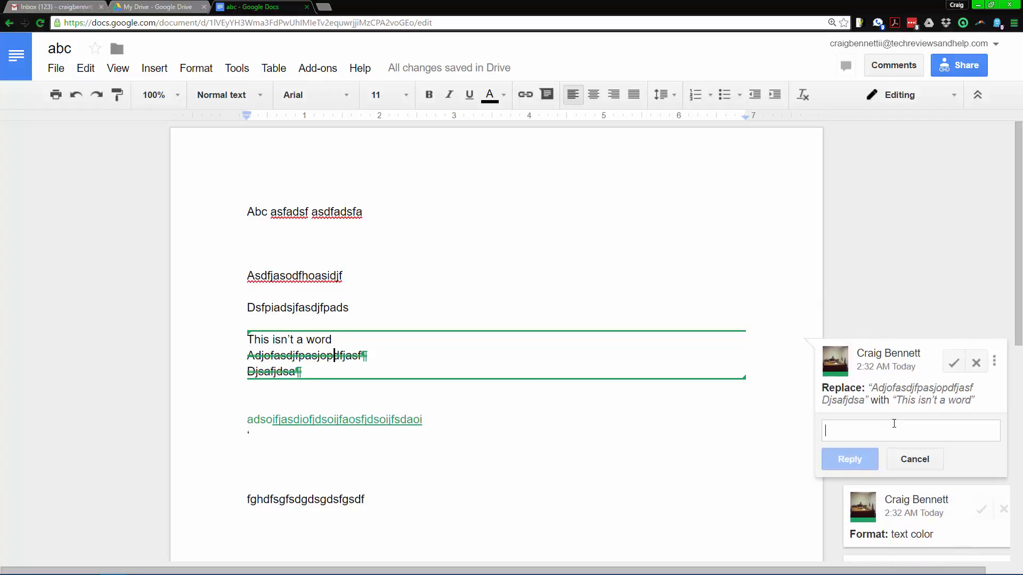
type("what is a wo")
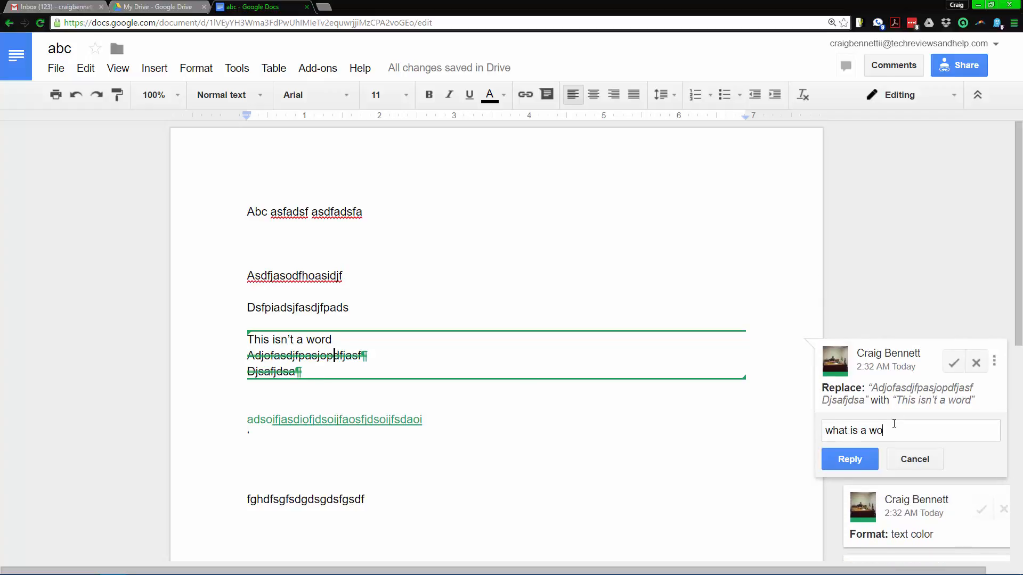
type("rd")
key("Return")
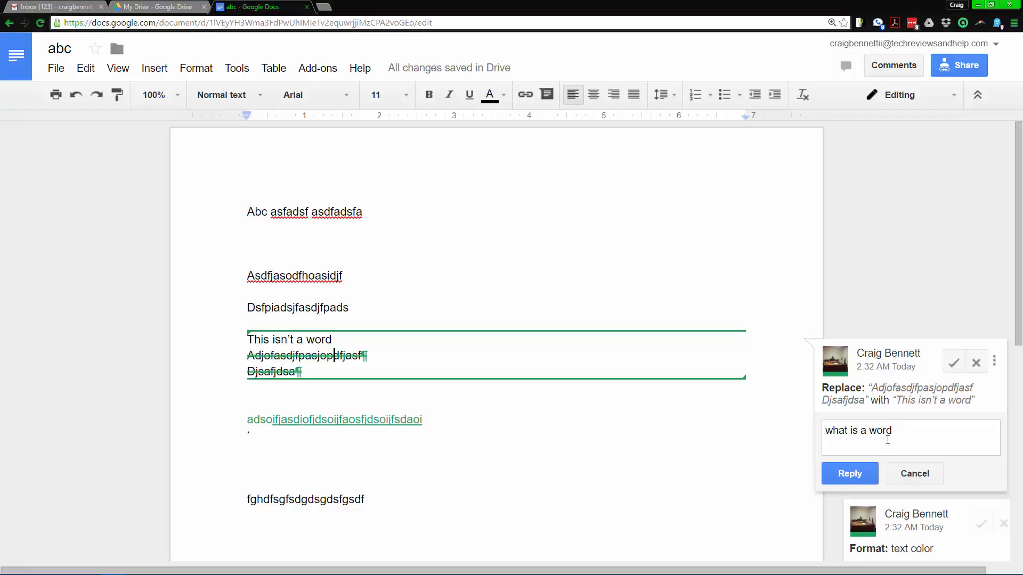
left_click(848, 474)
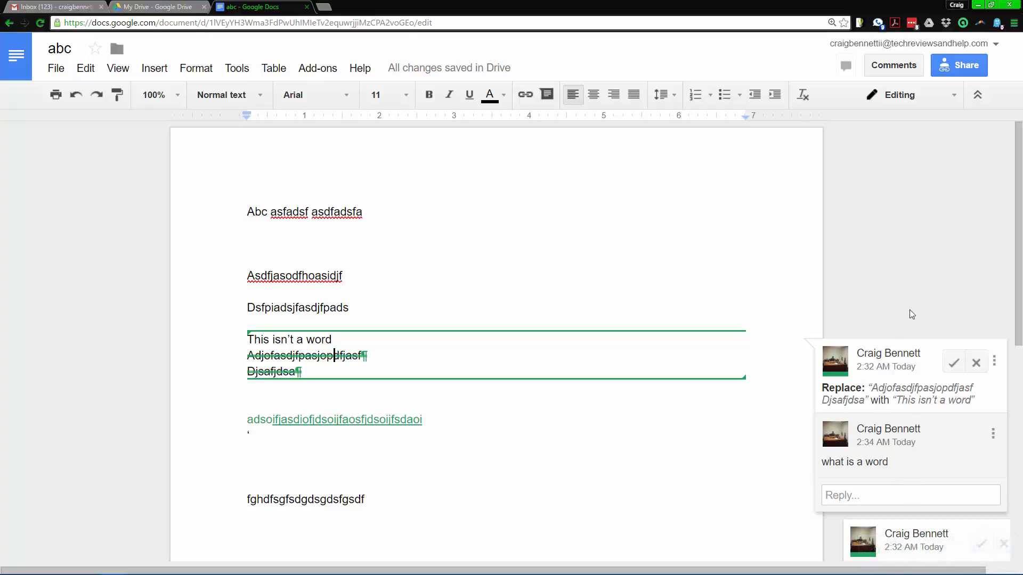
Step: Check the options available for the posted reply and for the replacement suggestion itself
left_click(994, 434)
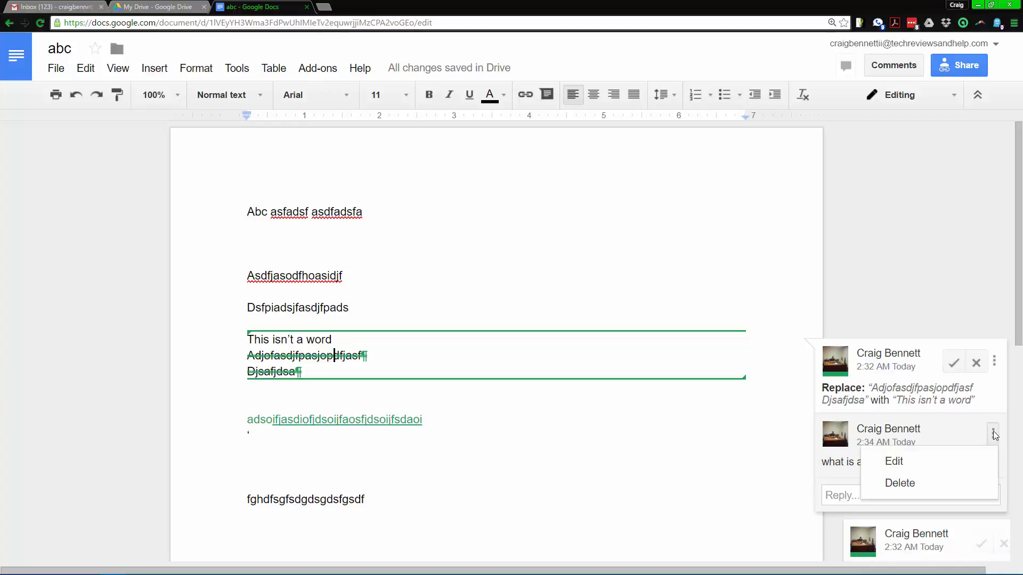
left_click(994, 362)
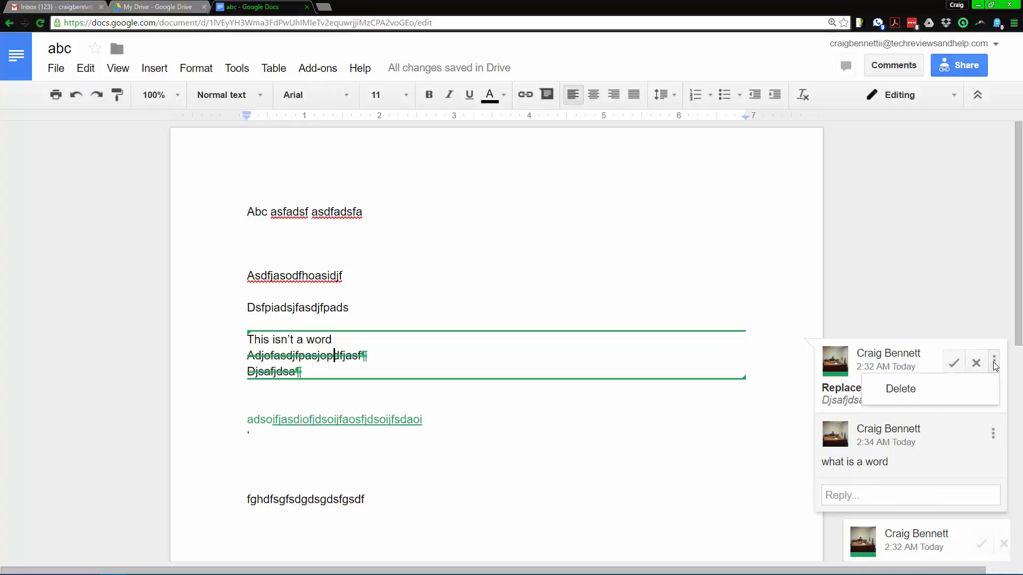
left_click(952, 449)
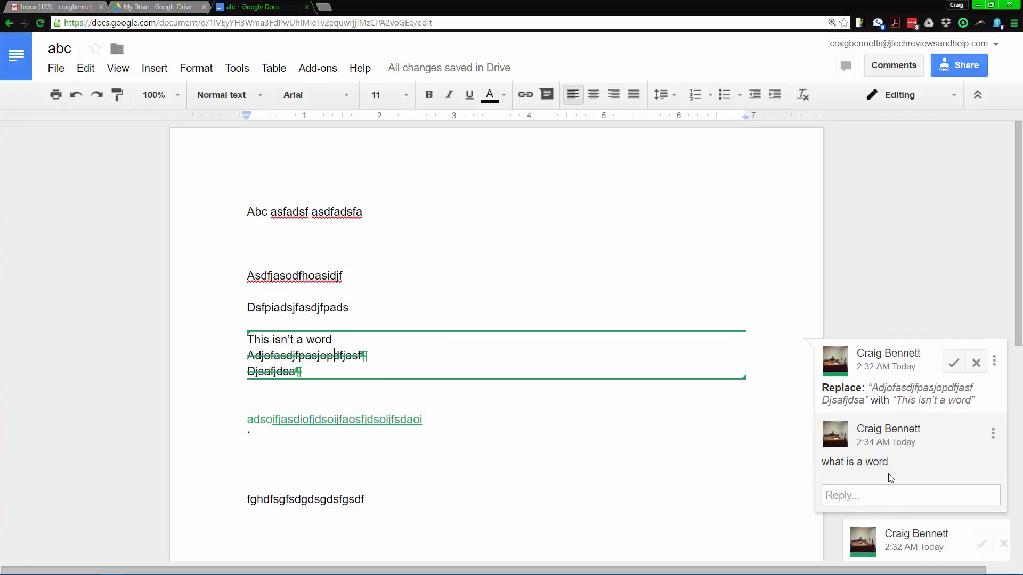
Step: Accept the text color suggestion and the underline suggestion on the "adsoifjasdiofjdsoijfaosfjdsoijfsdaoi" line
scroll(906, 482, "down", 4)
left_click(981, 331)
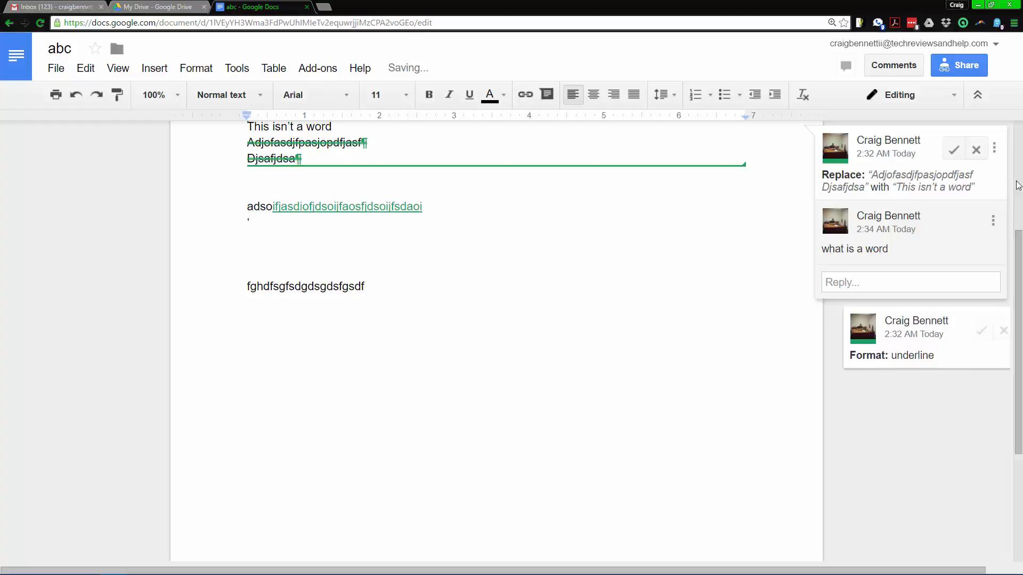
left_click(982, 330)
Step: Reject the suggestion that replaces "Adjofasdjfpasjopdfjasf Djsafjdsa" with "This isn't a word"
scroll(931, 229, "up", 3)
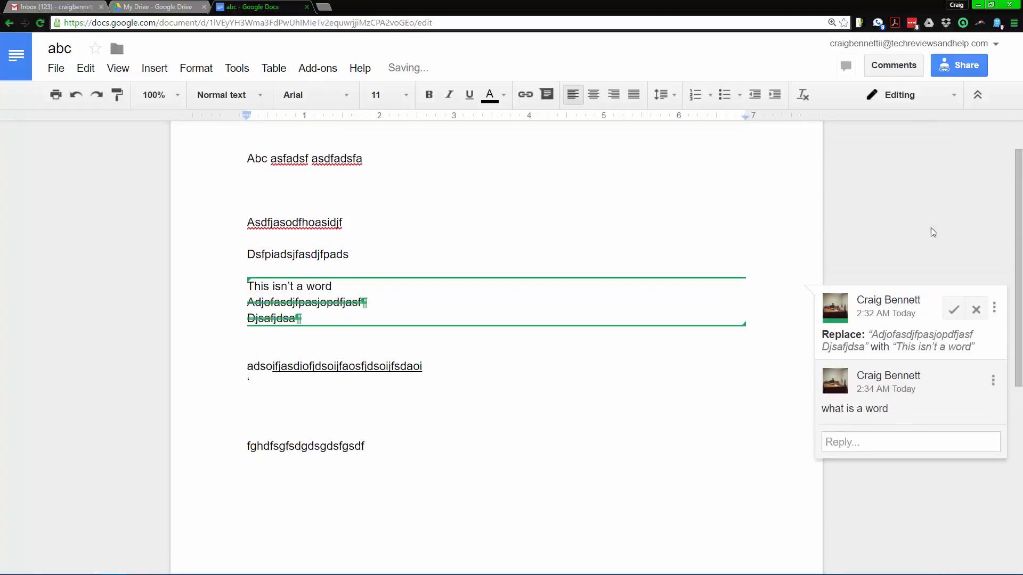
left_click(975, 308)
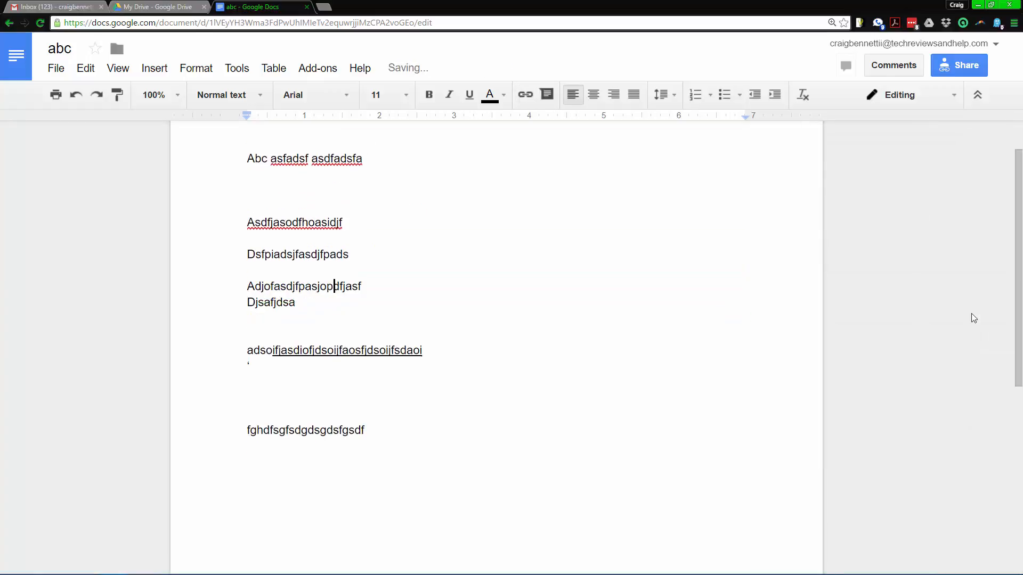
double_click(357, 300)
scroll(335, 323, "up", 2)
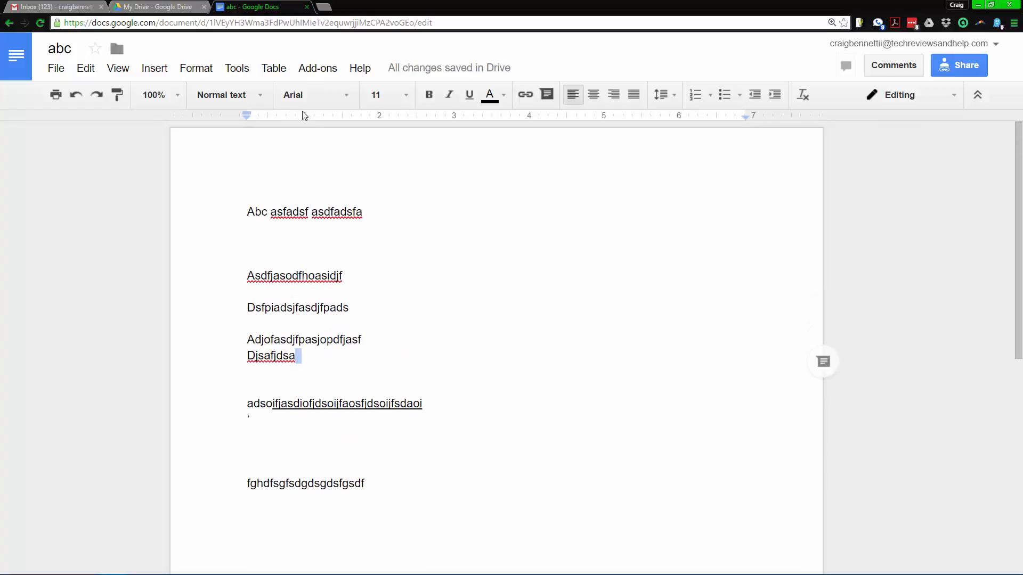
left_click(201, 65)
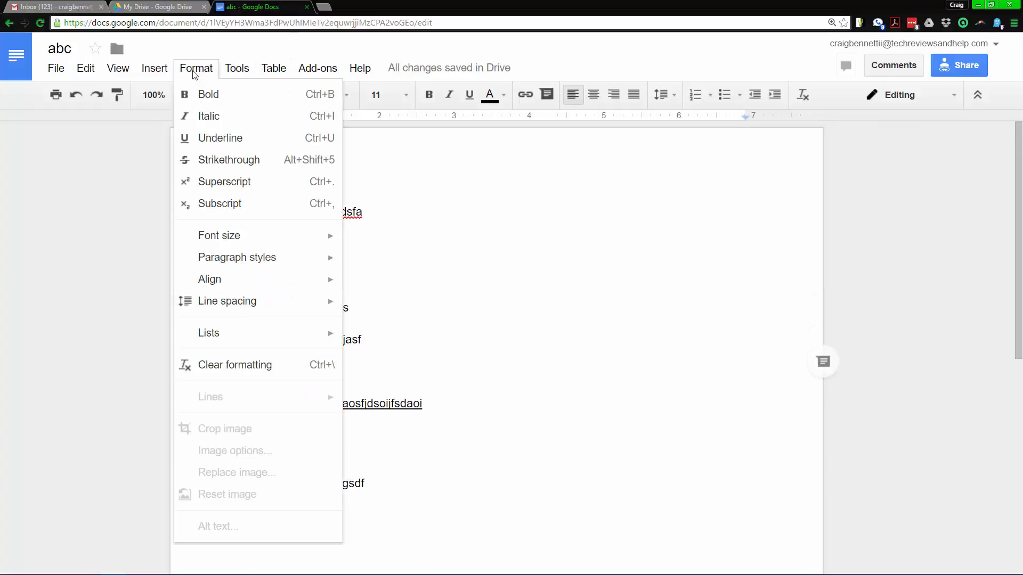
mouse_move(154, 70)
mouse_move(112, 77)
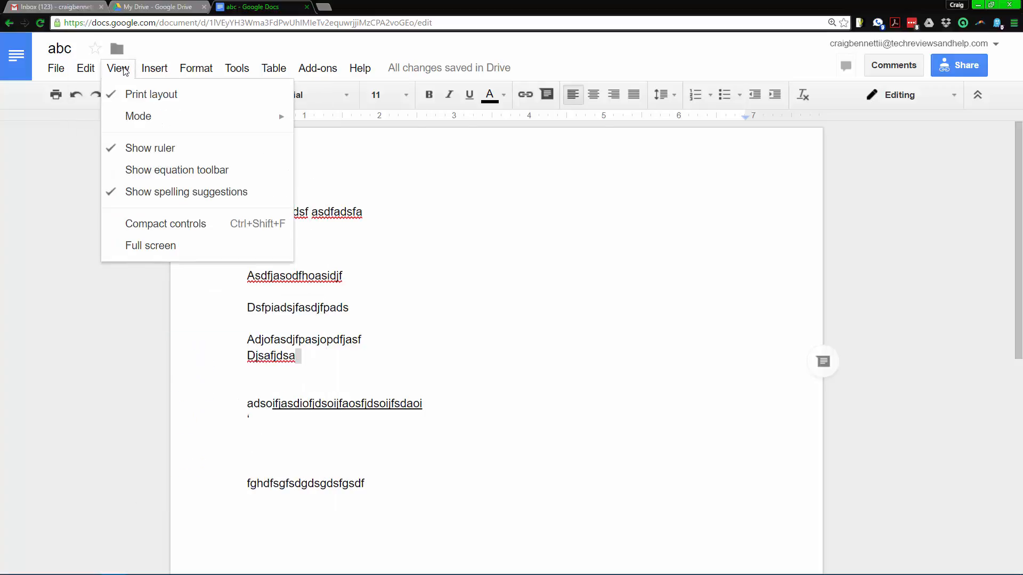
mouse_move(166, 78)
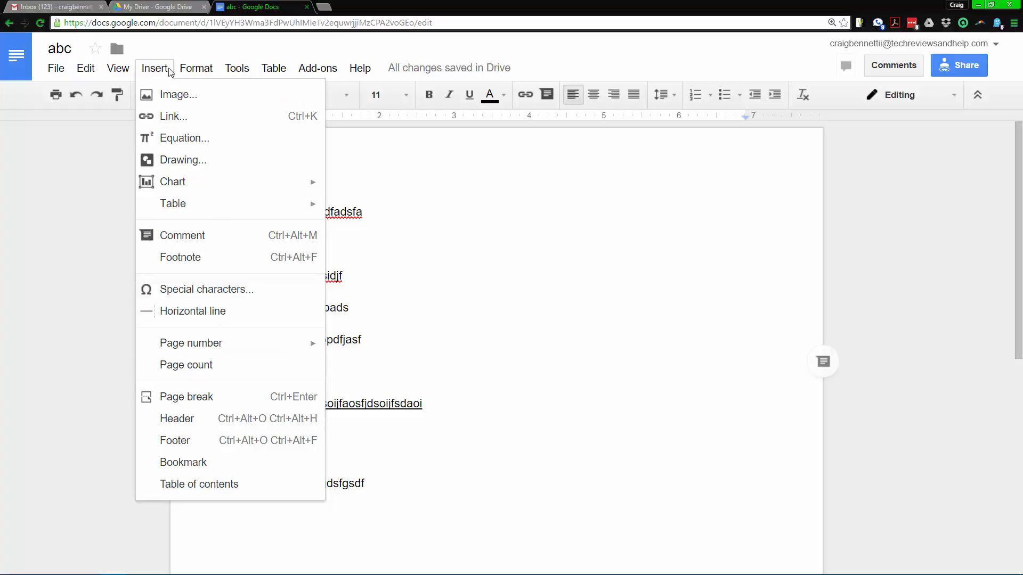
mouse_move(208, 74)
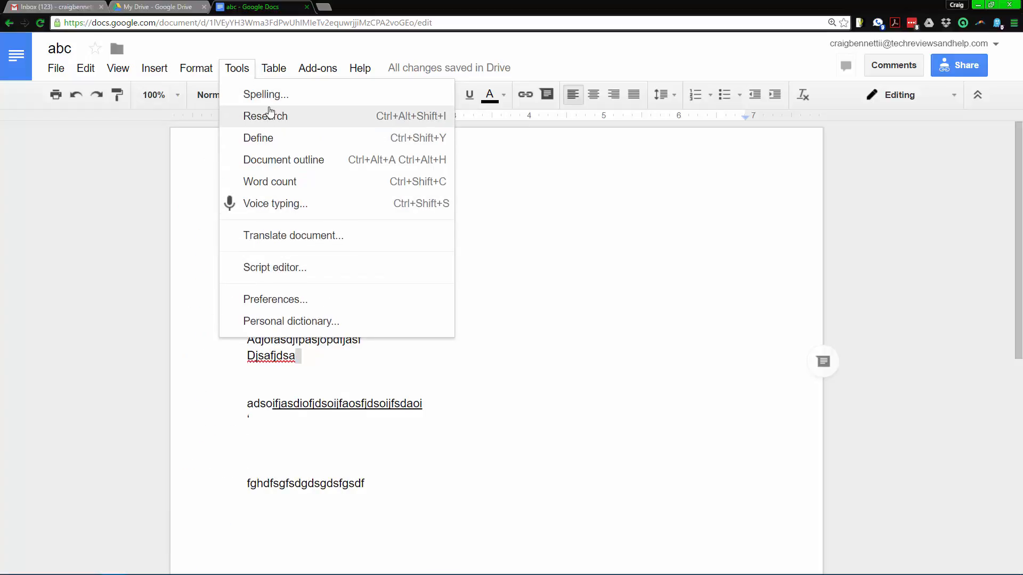
Step: Look up the word "Abc" from the first line with the Research tool
left_click_drag(603, 227, 304, 245)
mouse_move(255, 213)
left_mouse_down()
mouse_move(343, 214)
mouse_move(261, 212)
left_mouse_up()
double_click(254, 212)
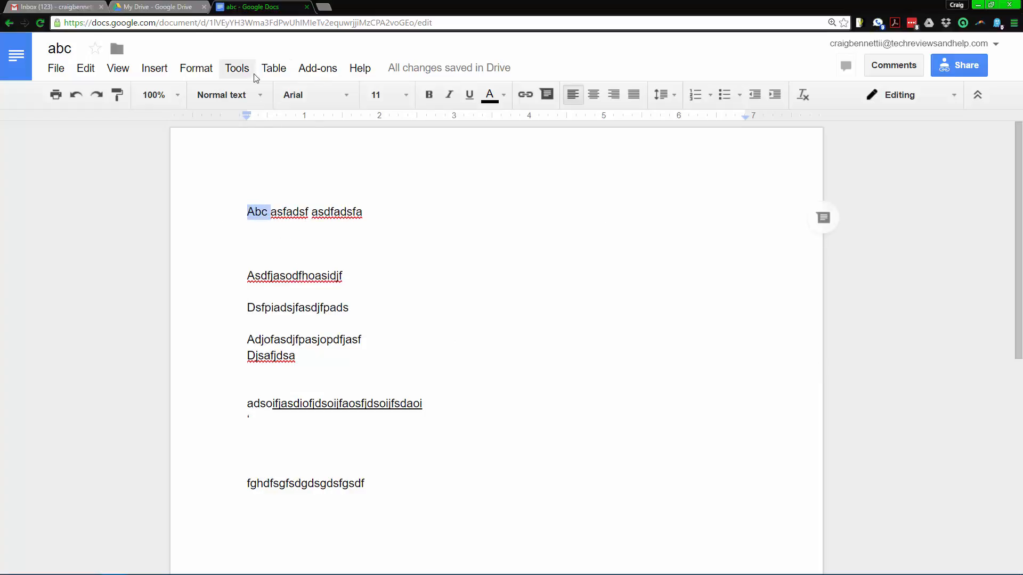
left_click(235, 70)
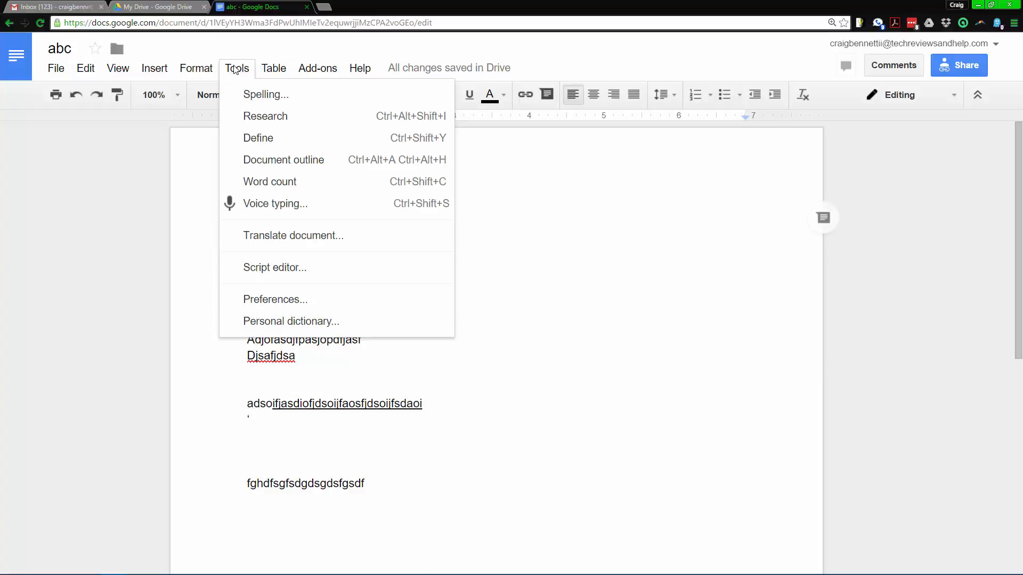
left_click(273, 116)
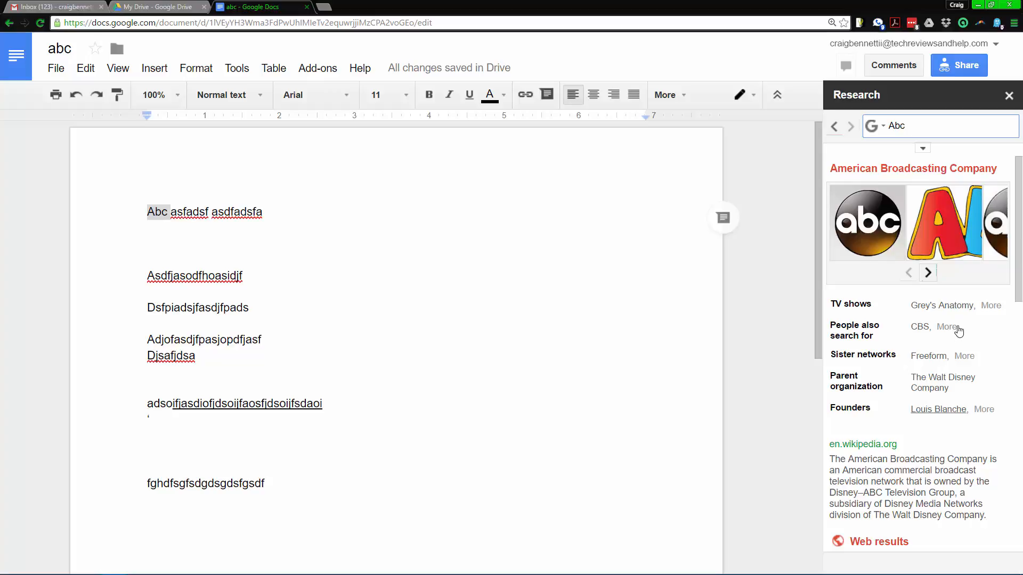
Step: Add the words "Surface Book" at the end of the document's first line
left_click(251, 307)
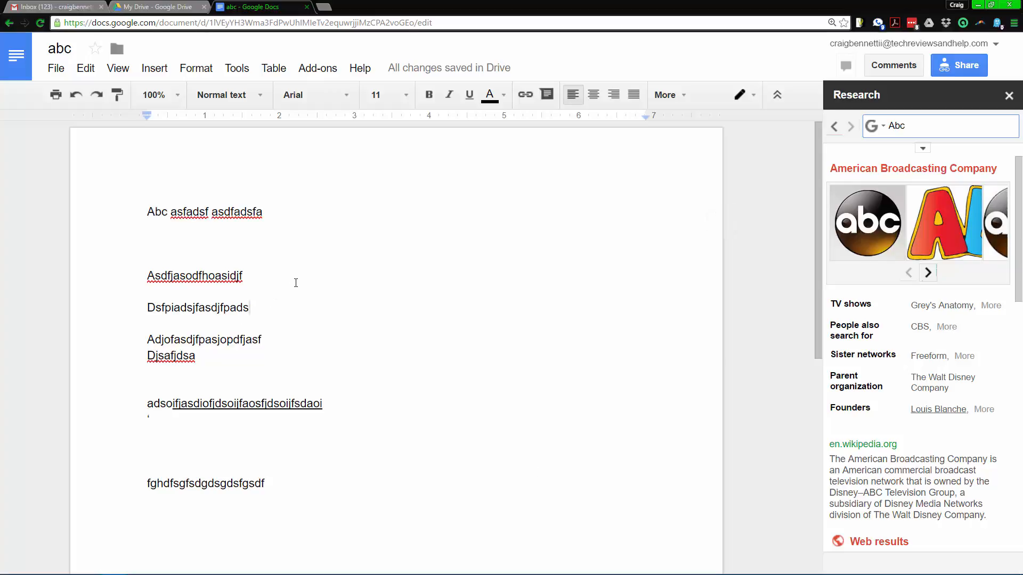
double_click(296, 206)
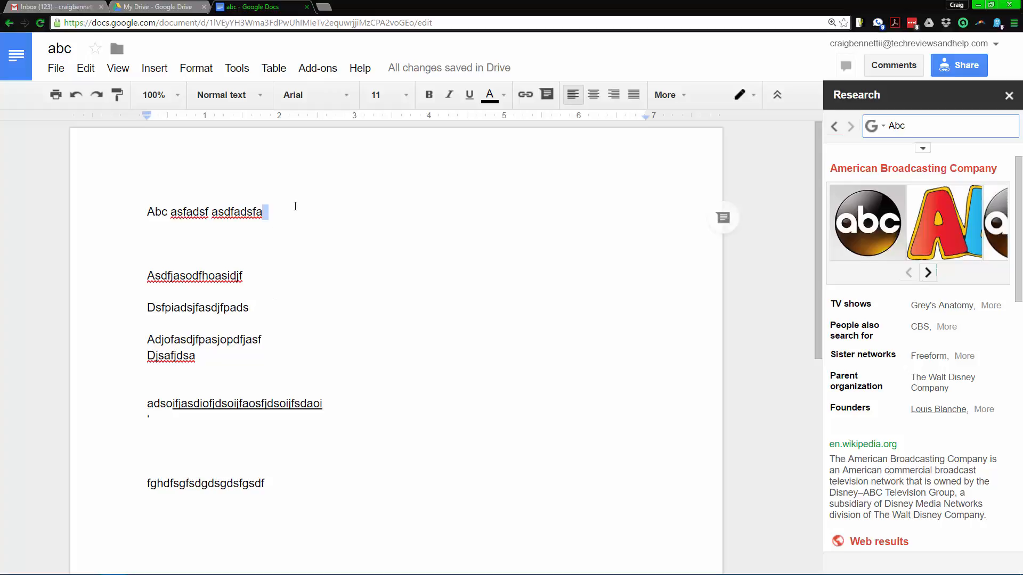
type("Bikini")
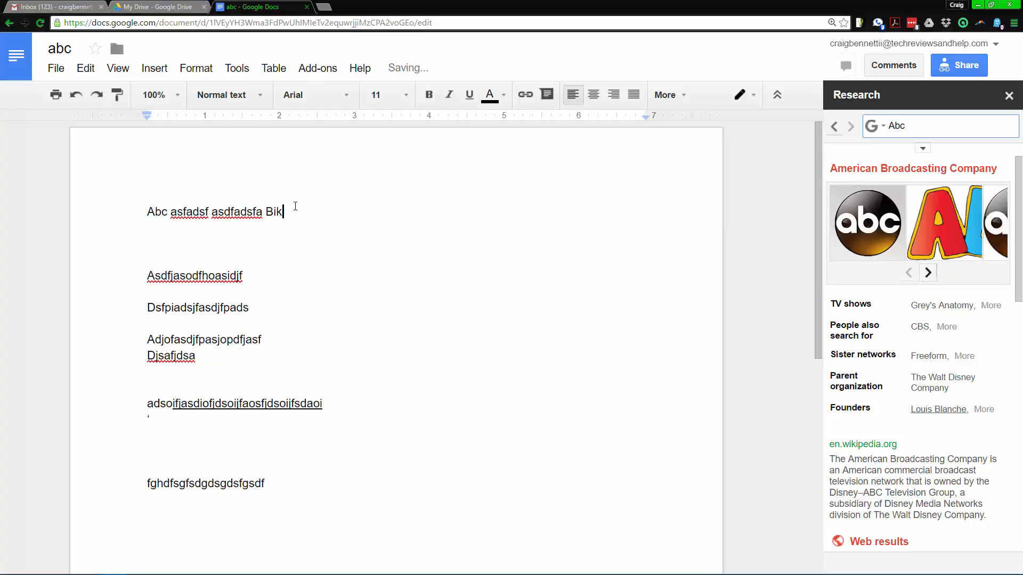
key("BackSpace")
key("BackSpace")
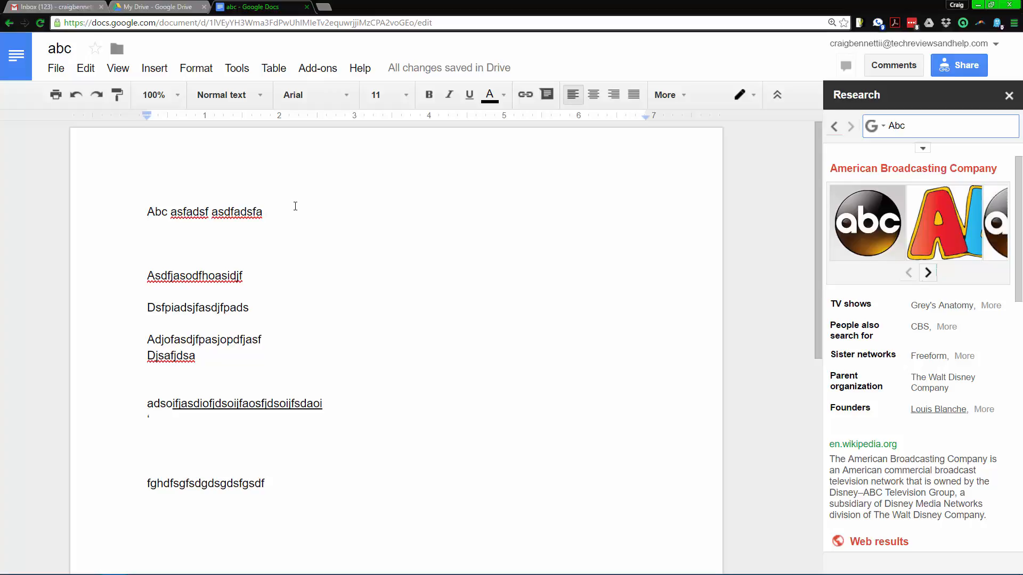
type("Surface")
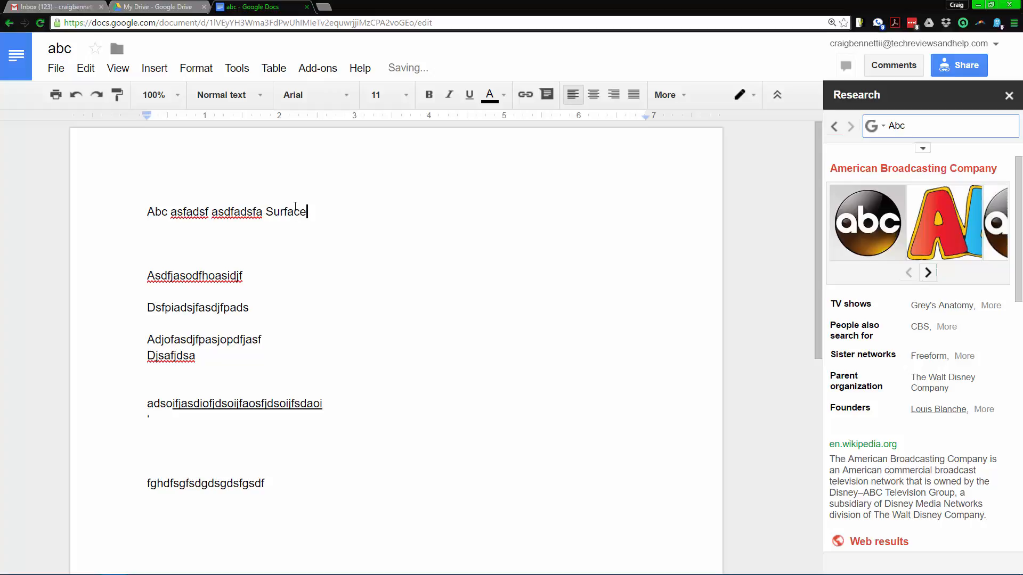
type(" Book")
Step: Research the phrase "Surface Book" from the first line and preview the first image result
double_click(294, 211)
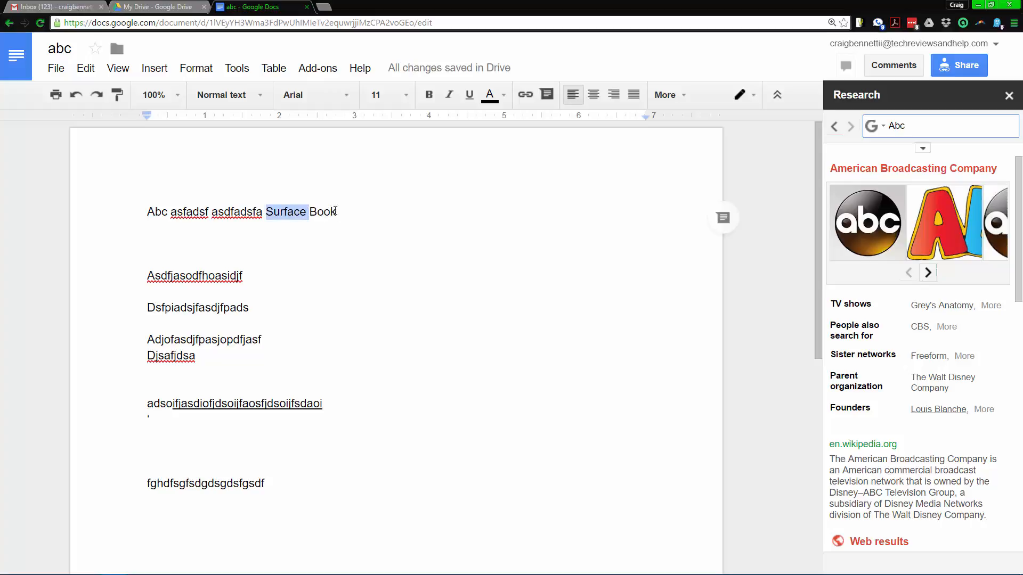
left_click(343, 212, "shift")
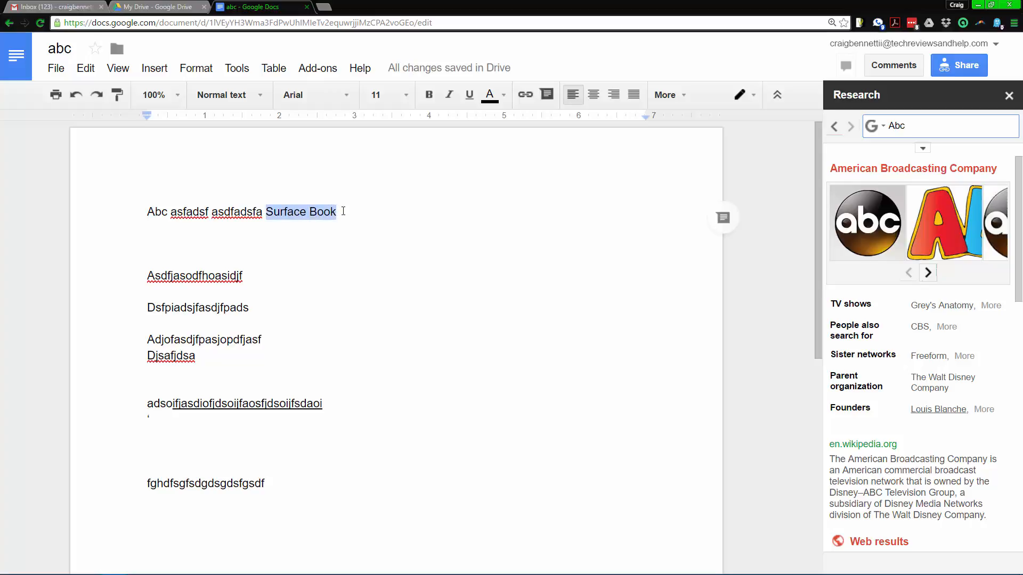
left_click(159, 69)
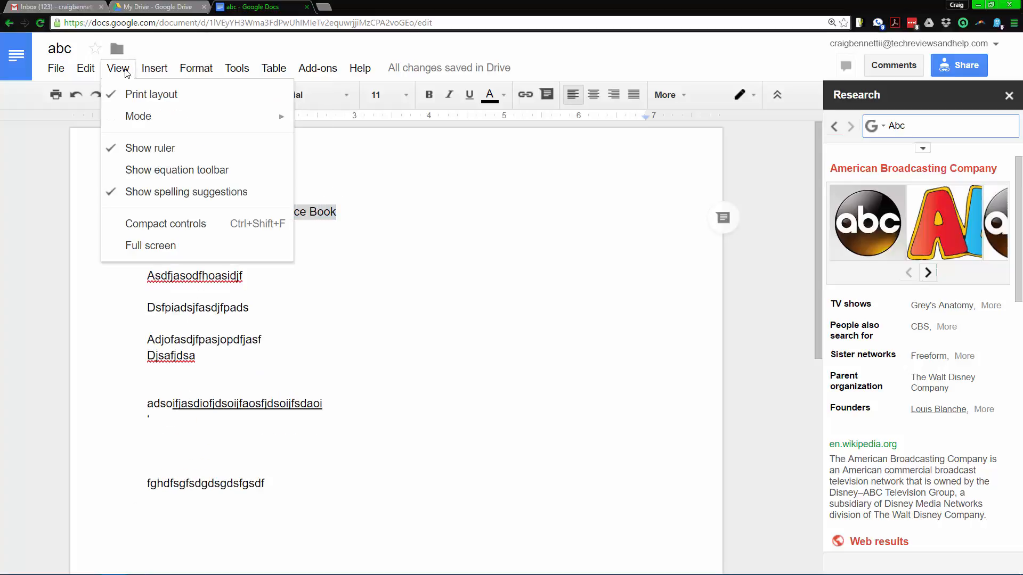
mouse_move(237, 69)
left_click(284, 117)
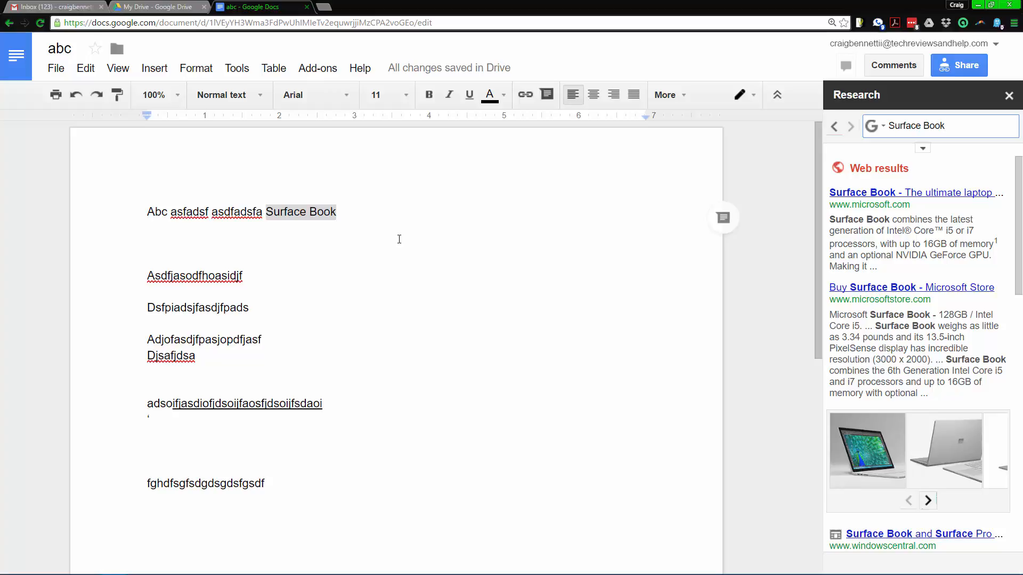
mouse_move(876, 447)
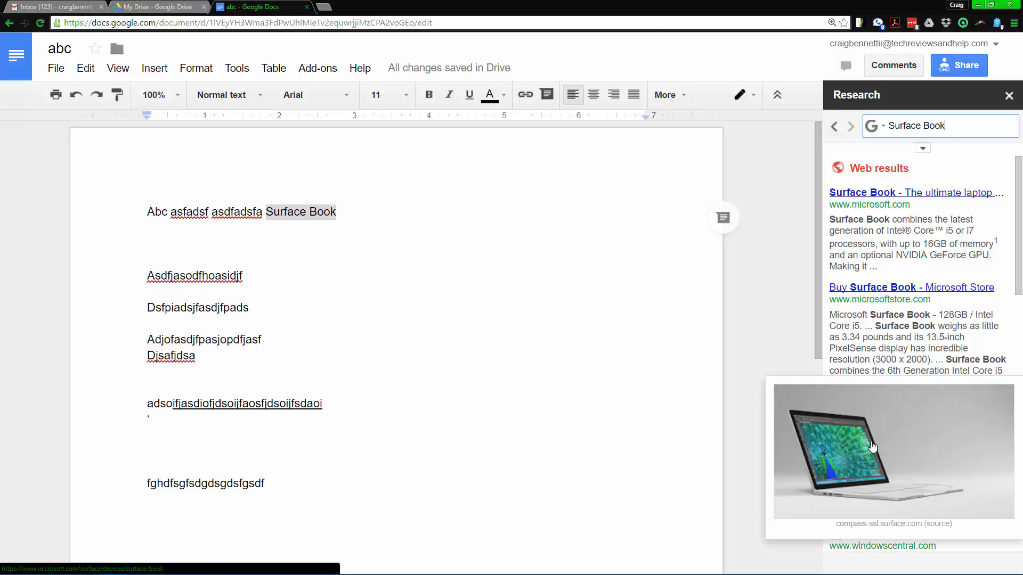
Step: Look up the dictionary definition of the word "Book" in the first line
double_click(293, 212)
double_click(322, 211)
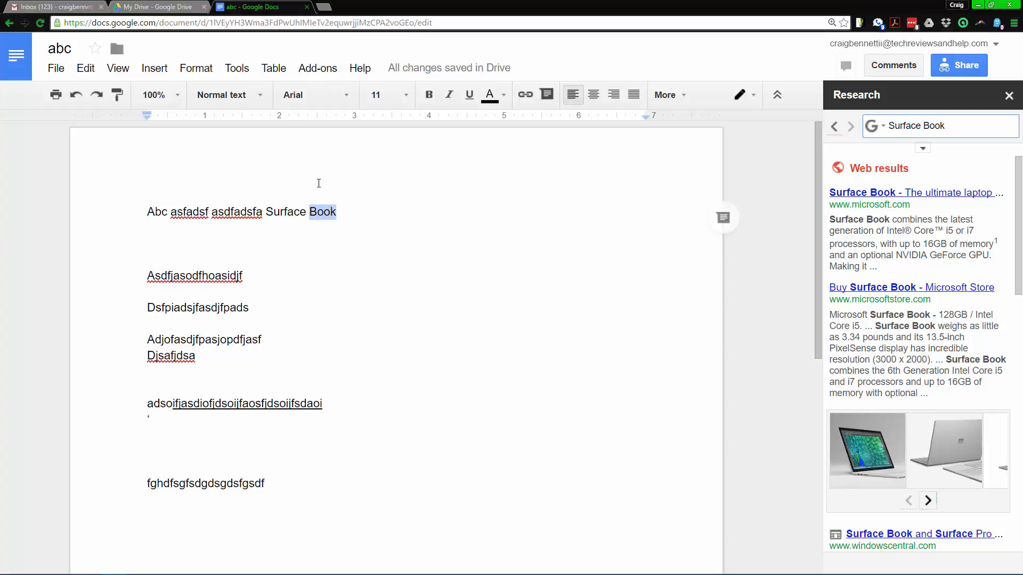
left_click(237, 69)
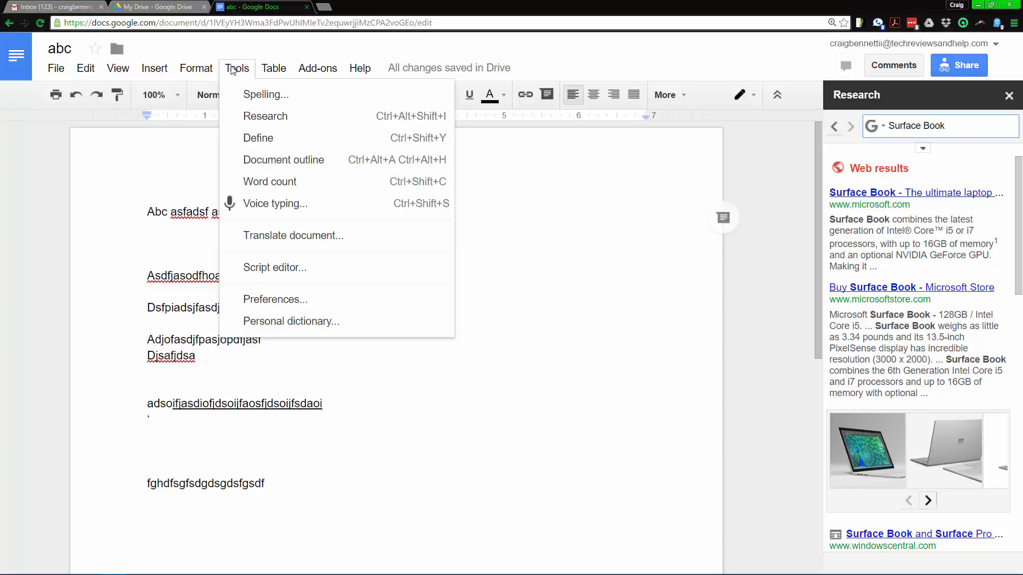
left_click(295, 137)
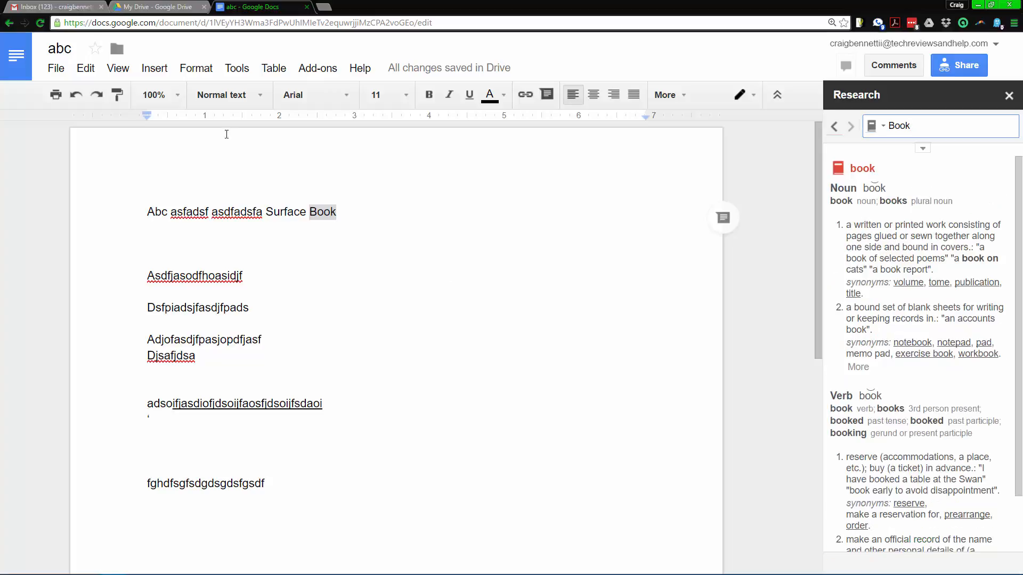
Step: Show the document outline, and place the cursor on the empty line below the first line
left_click(236, 68)
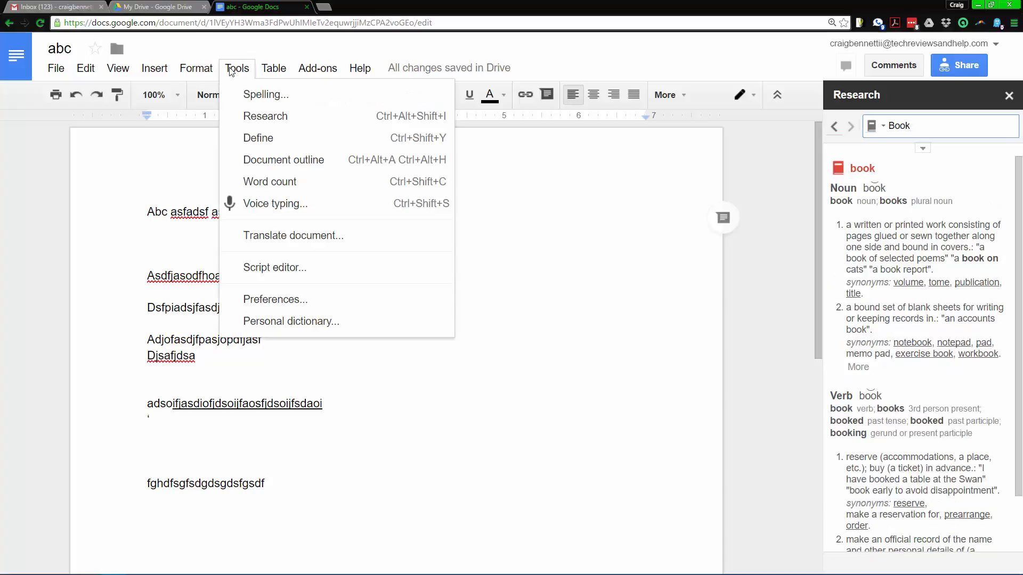
left_click(315, 170)
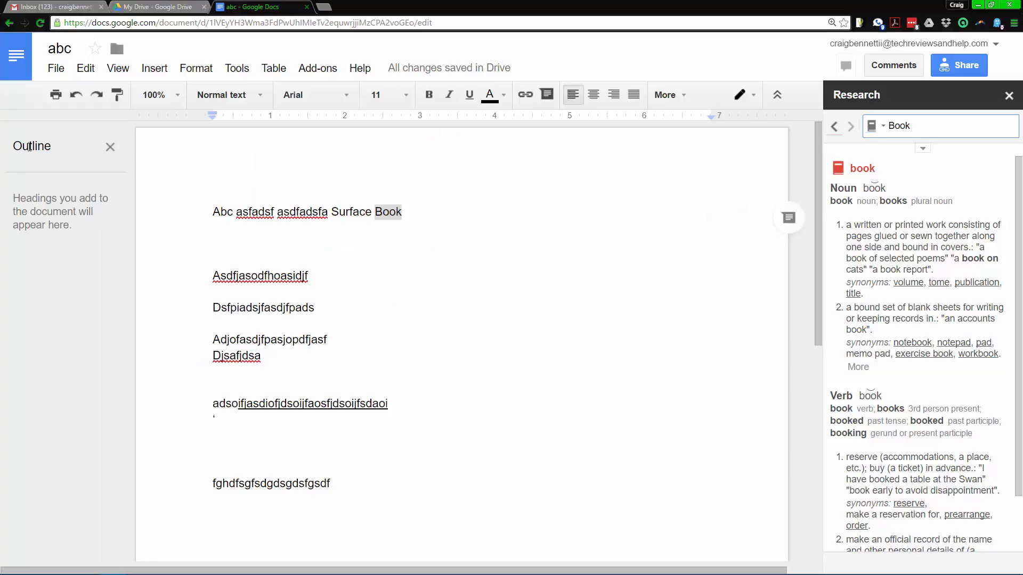
left_click(180, 226)
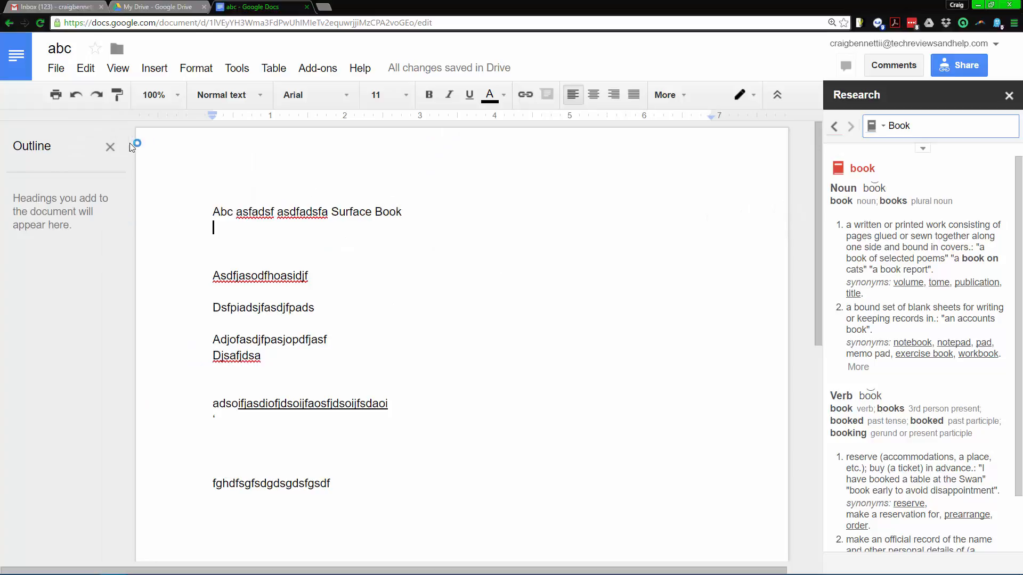
Step: Close the document outline and the Research pane
left_click(111, 147)
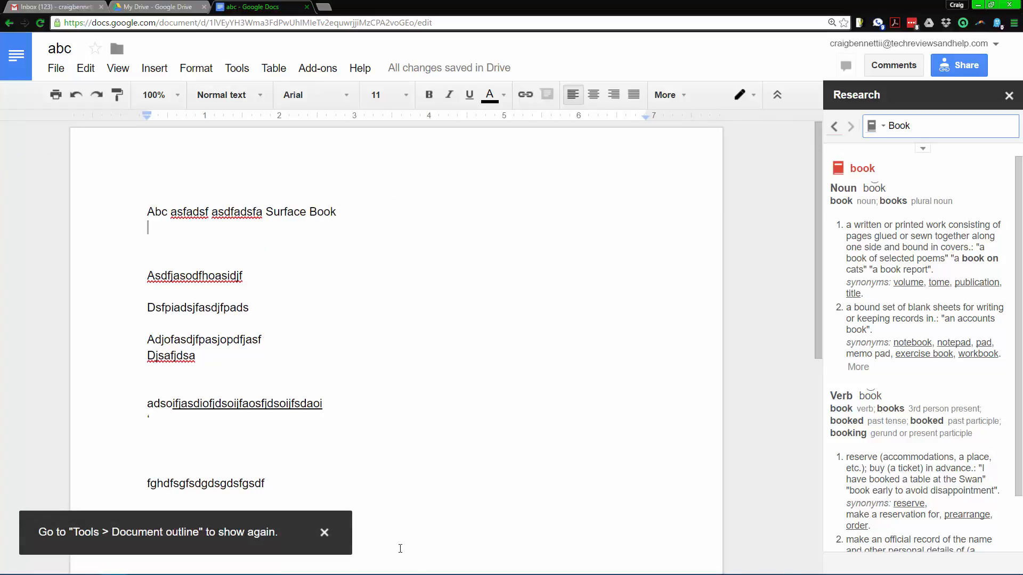
left_click(1008, 96)
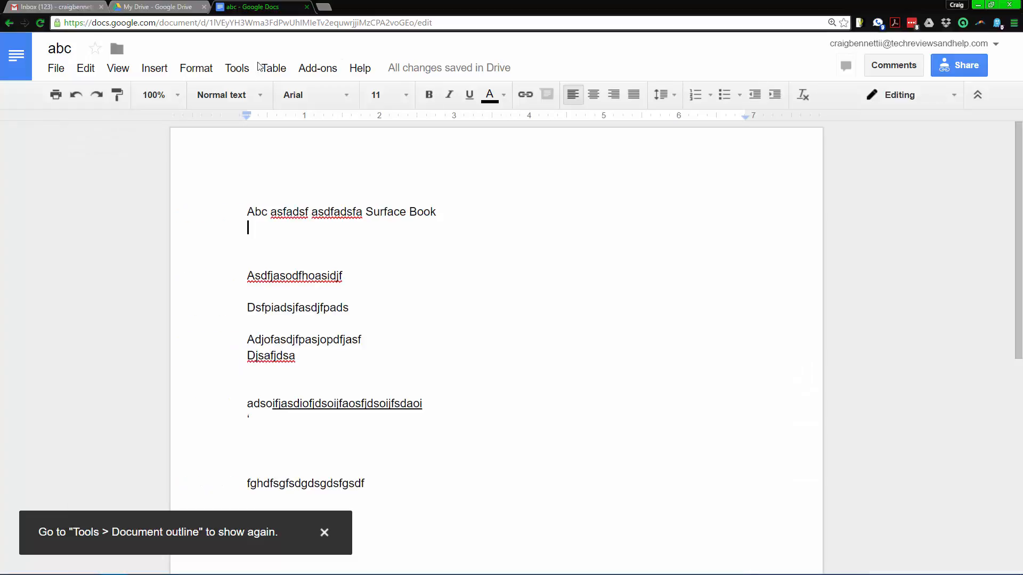
Step: Review the document preferences, including the automatic substitution list, and close them without making changes
left_click(237, 67)
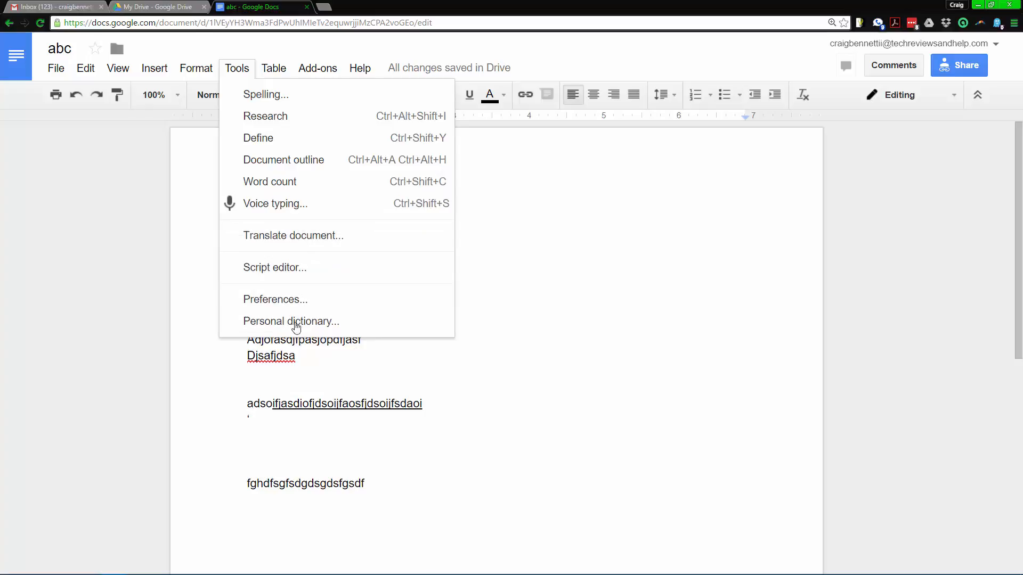
left_click(296, 303)
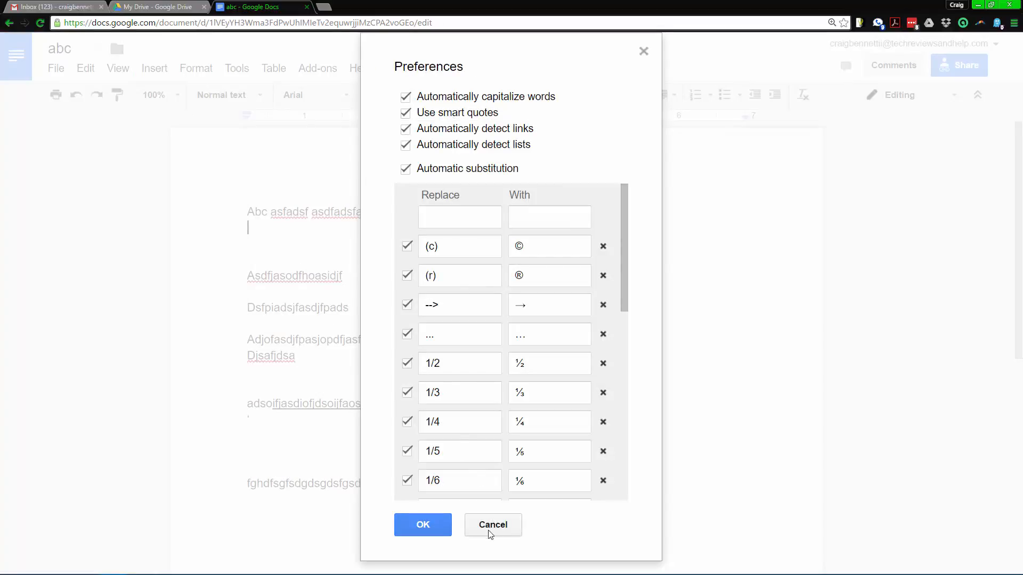
left_click(492, 525)
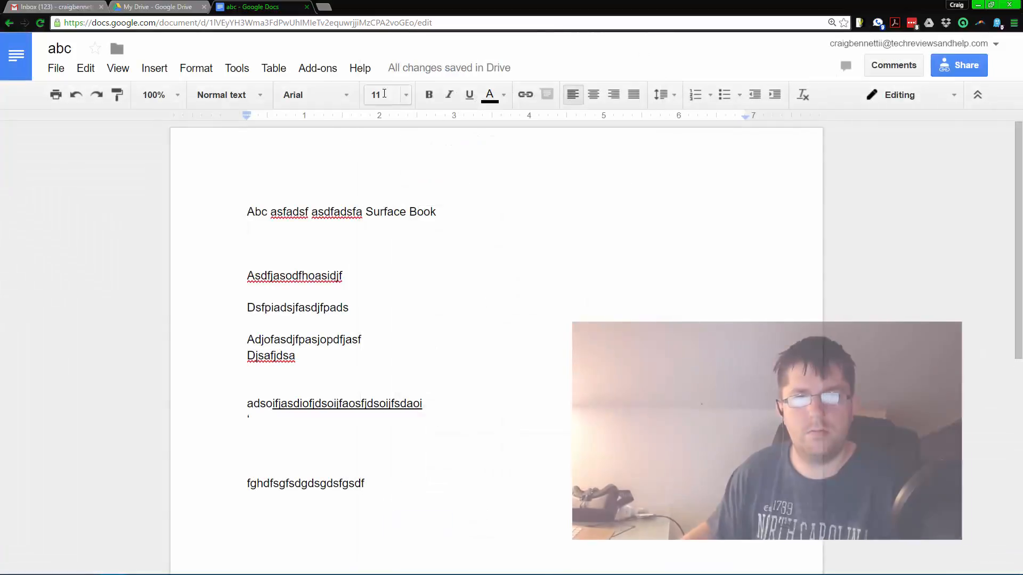
Step: Browse the available add-ons for the document and close the add-on store
left_click(320, 69)
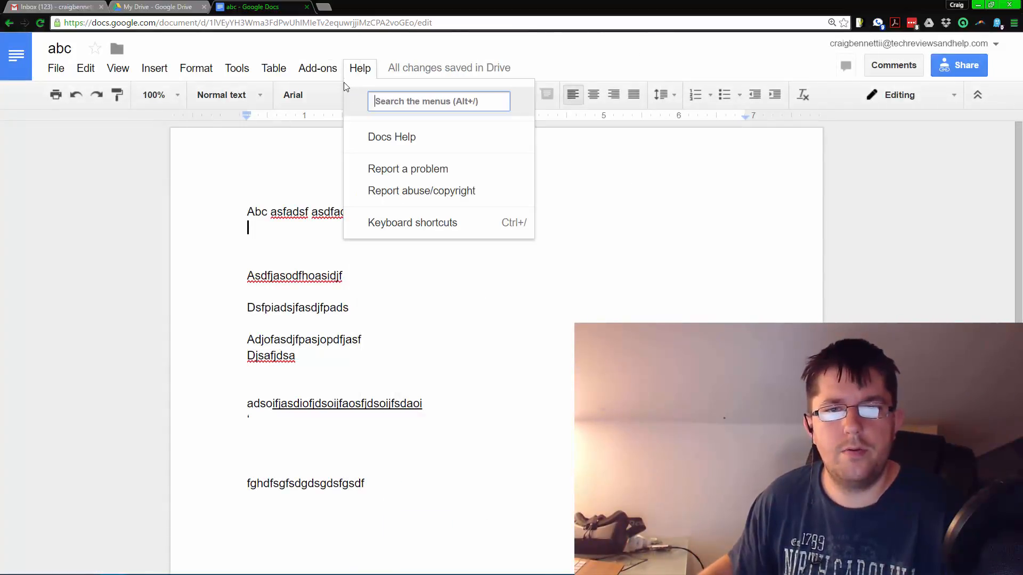
left_click(316, 98)
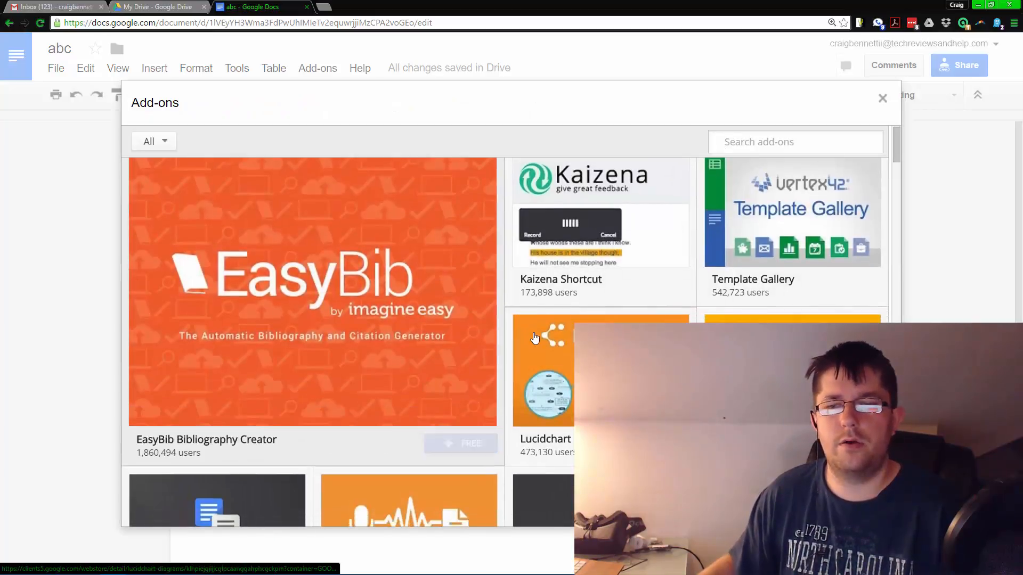
scroll(547, 326, "down", 8)
scroll(546, 326, "down", 2)
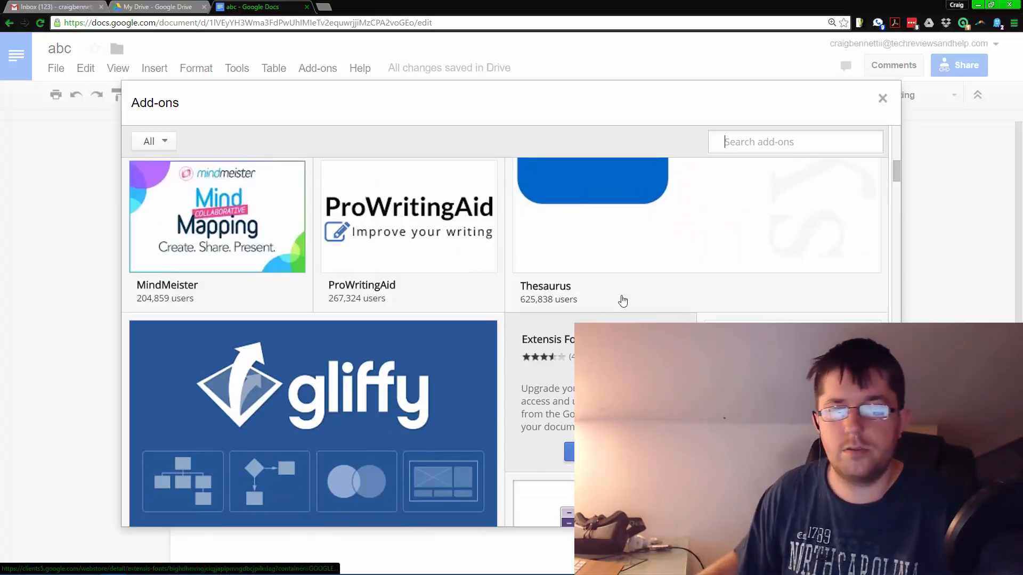
left_click(882, 98)
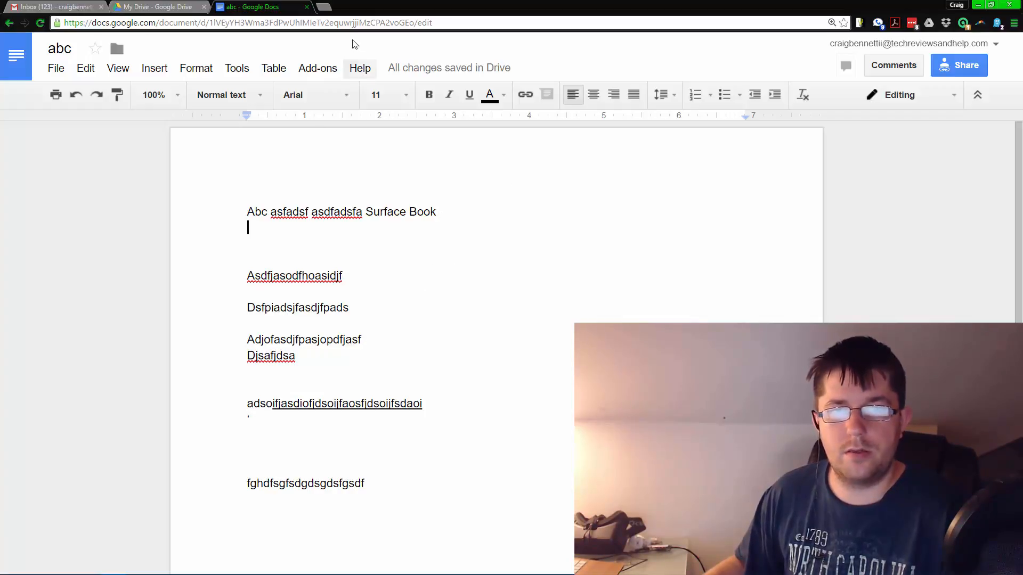
Step: Look through the Help options, and hide the document header and show it again
left_click(356, 69)
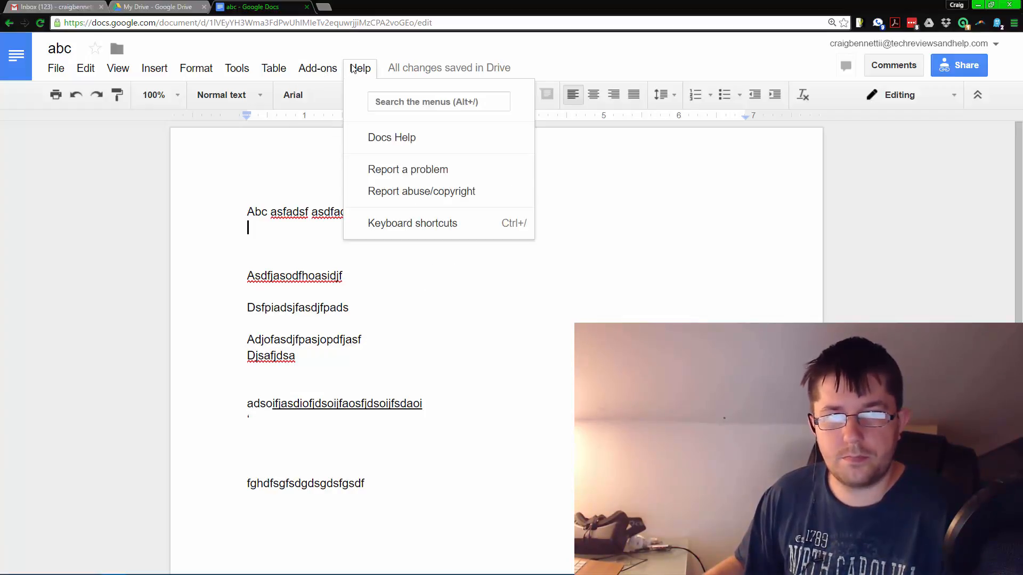
left_click(284, 227)
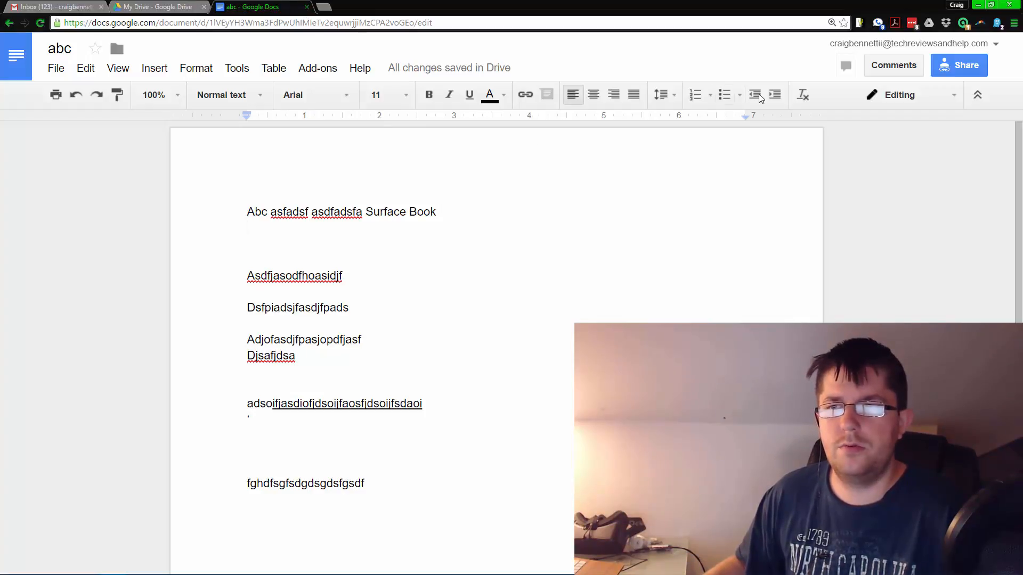
left_click(953, 96)
left_click(977, 96)
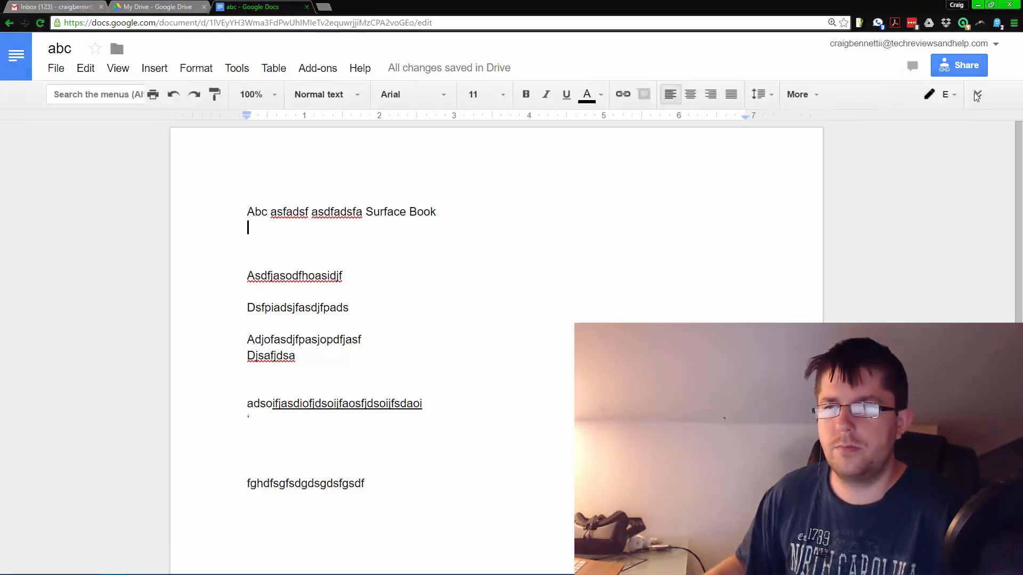
left_click(981, 53)
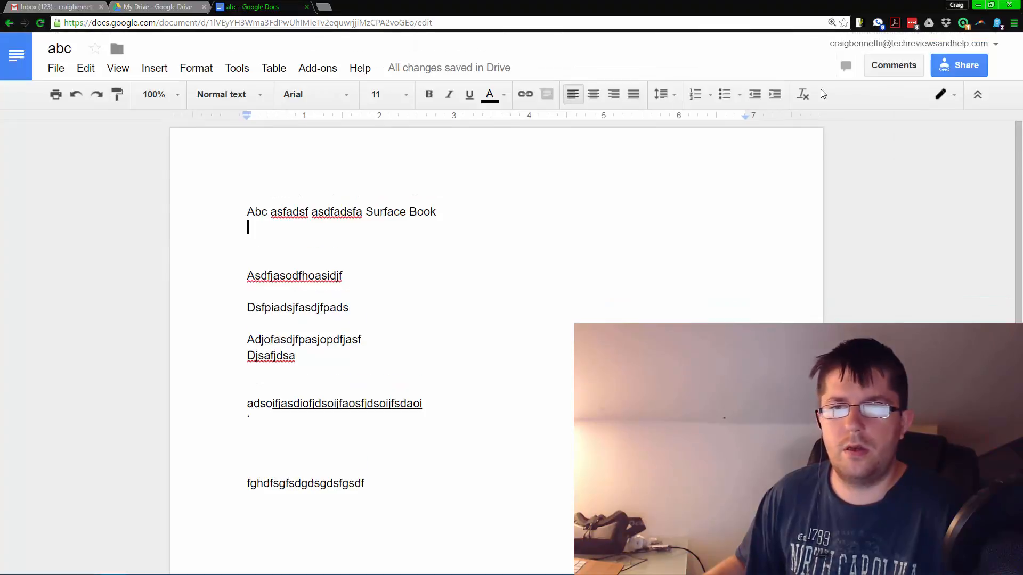
Step: Close the abc document, and check in My Drive which kinds of new items can be created
left_click(307, 8)
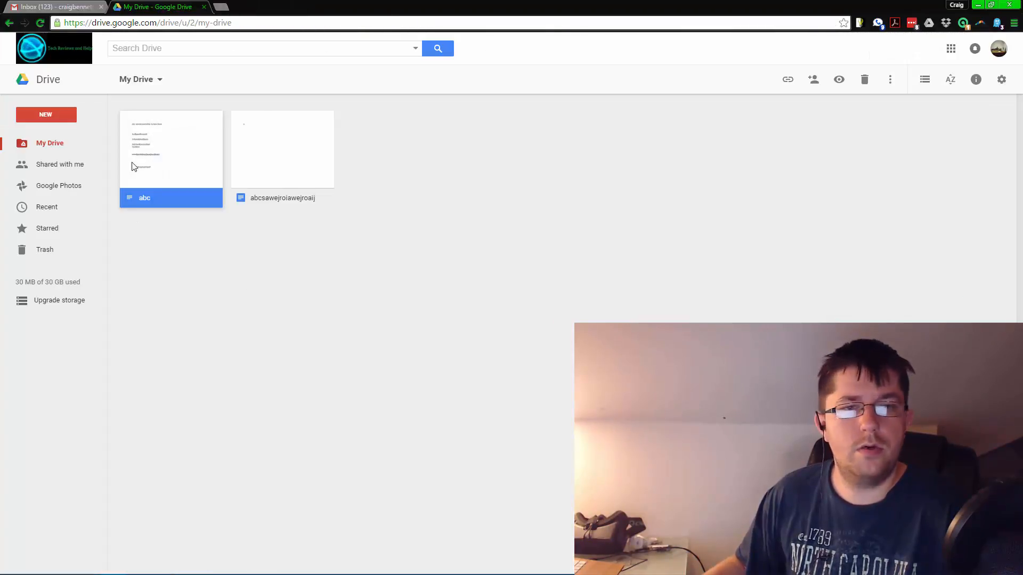
left_click(40, 113)
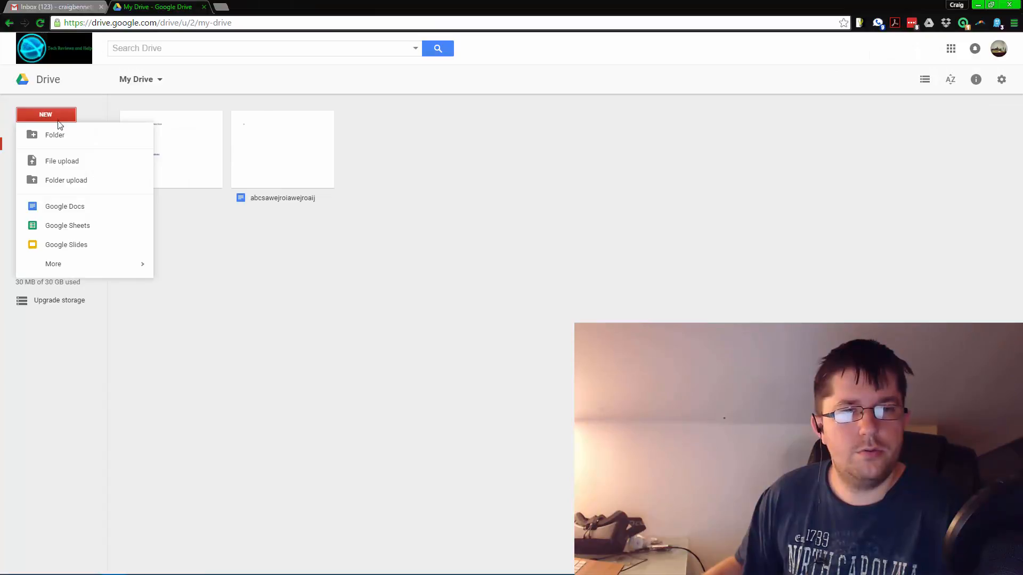
left_click(290, 264)
Step: View the details of the file abc and look through its activity history
right_click(185, 156)
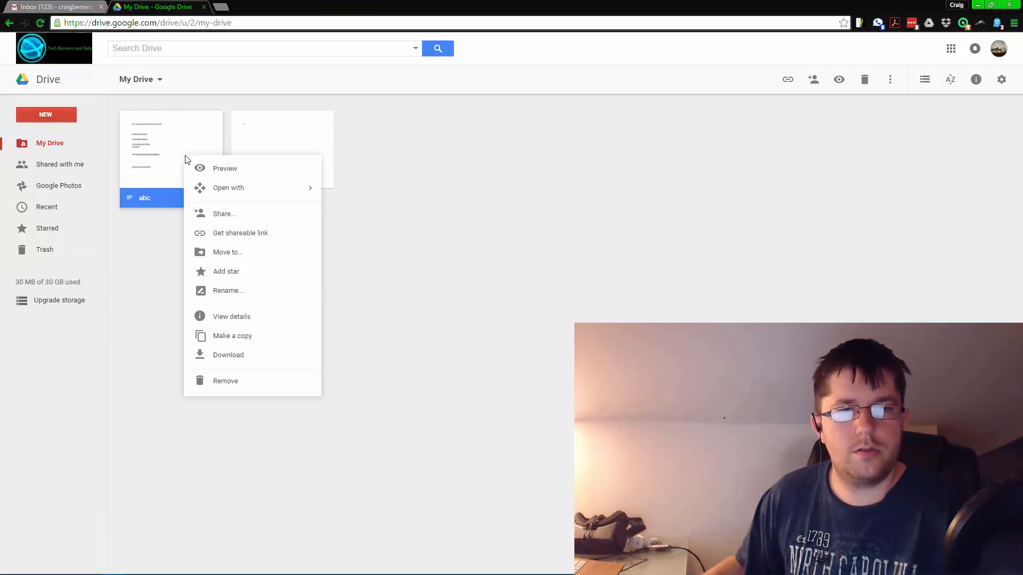
left_click(267, 126)
right_click(267, 123)
left_click(181, 154)
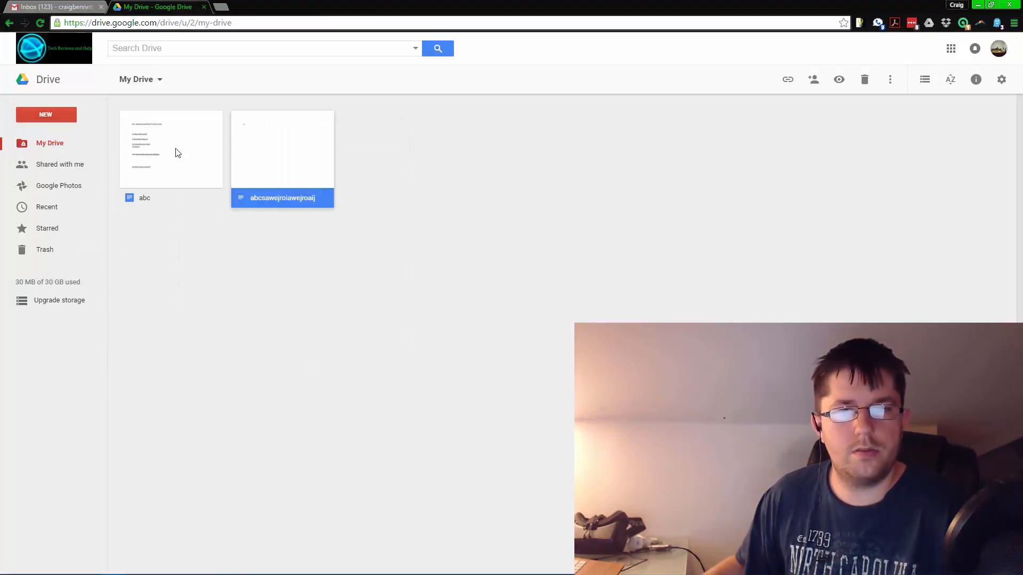
right_click(175, 149)
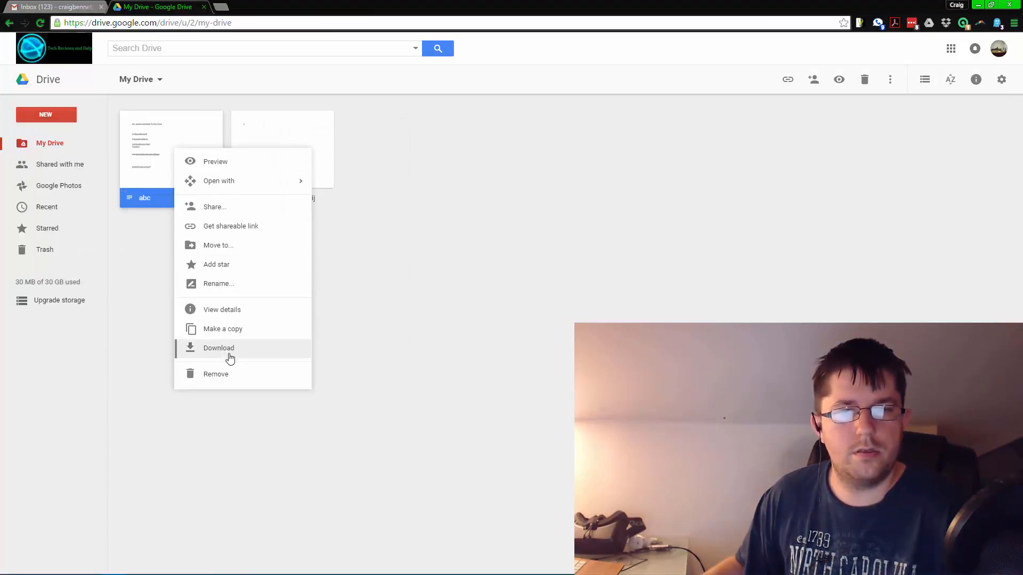
left_click(236, 312)
scroll(924, 314, "down", 5)
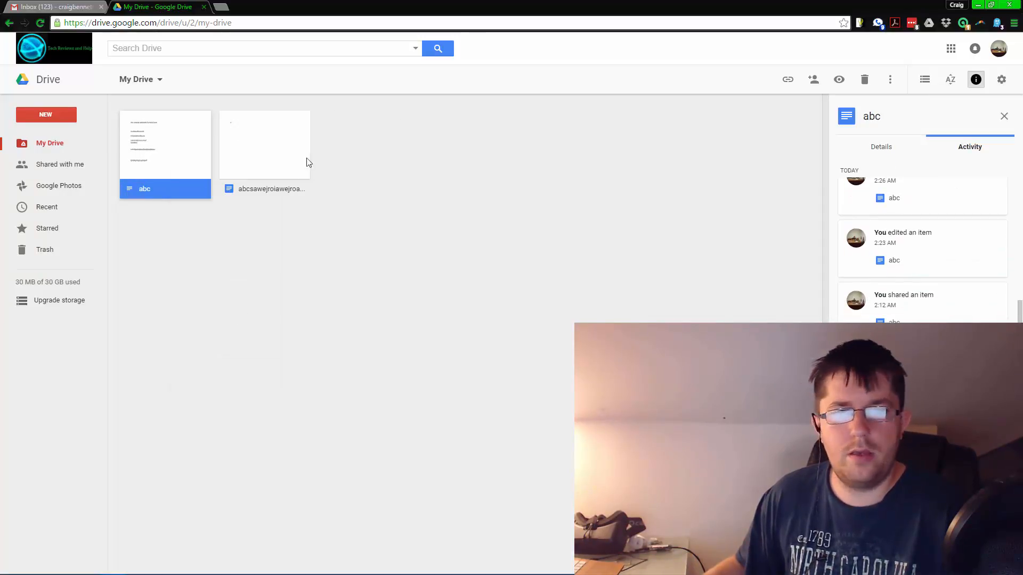
Step: Check the activity and the available file actions for the document abcsawejroiawejroaij
right_click(229, 128)
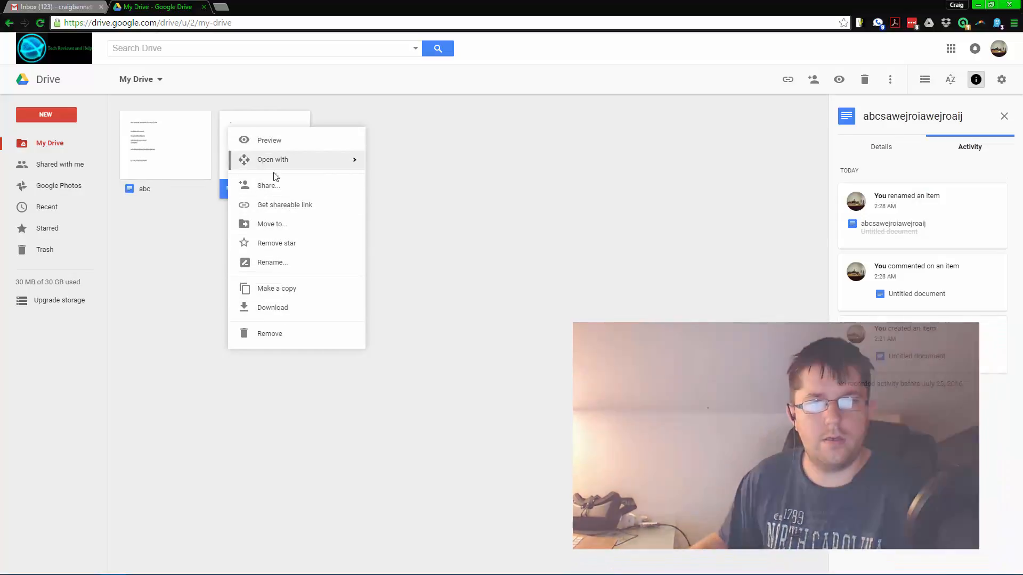
left_click(446, 256)
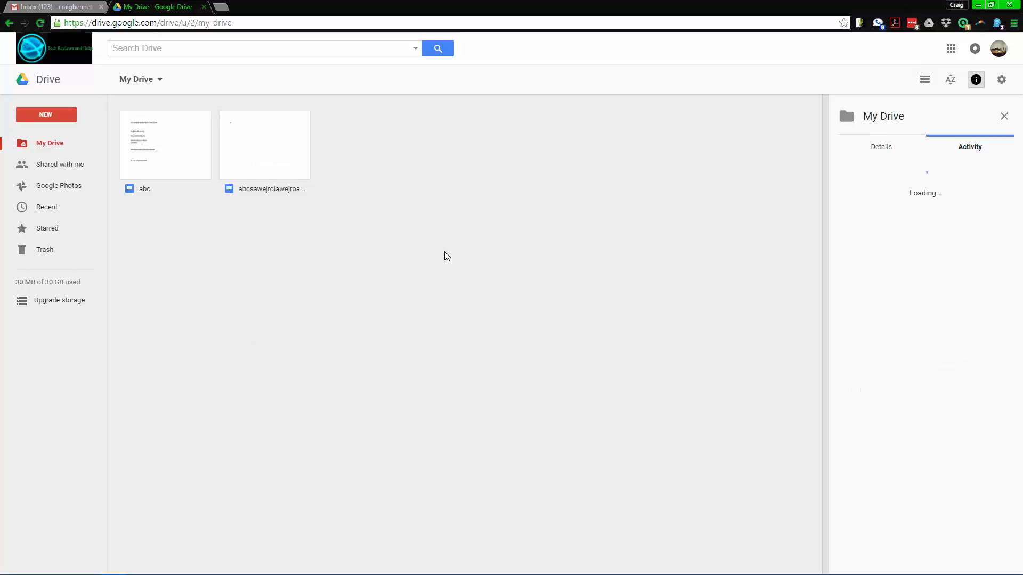
right_click(267, 127)
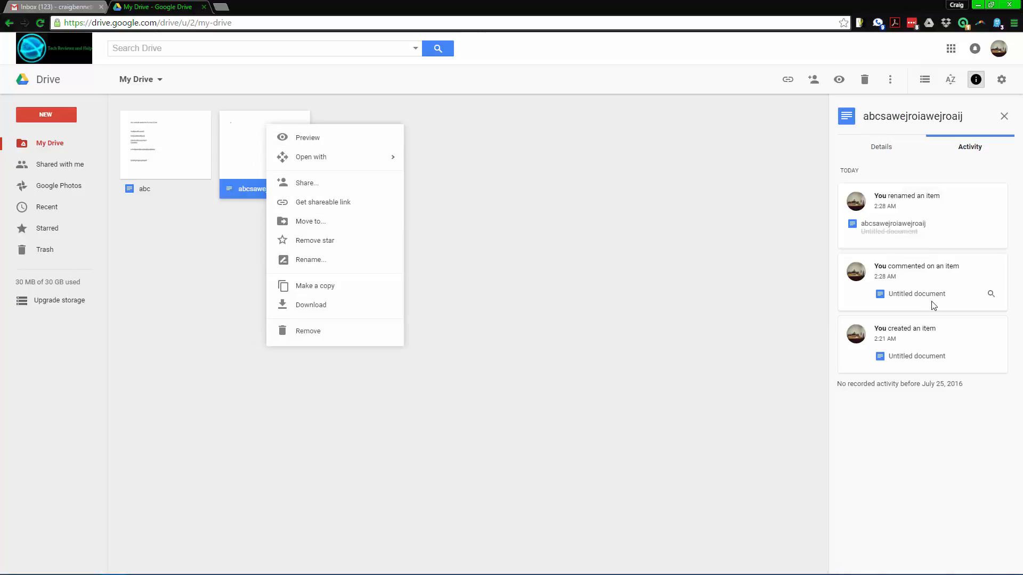
left_click(613, 316)
Step: Turn on link sharing for abcsawejroiawejroaij in the advanced sharing settings, set to Anyone with the link with Can view access
right_click(261, 155)
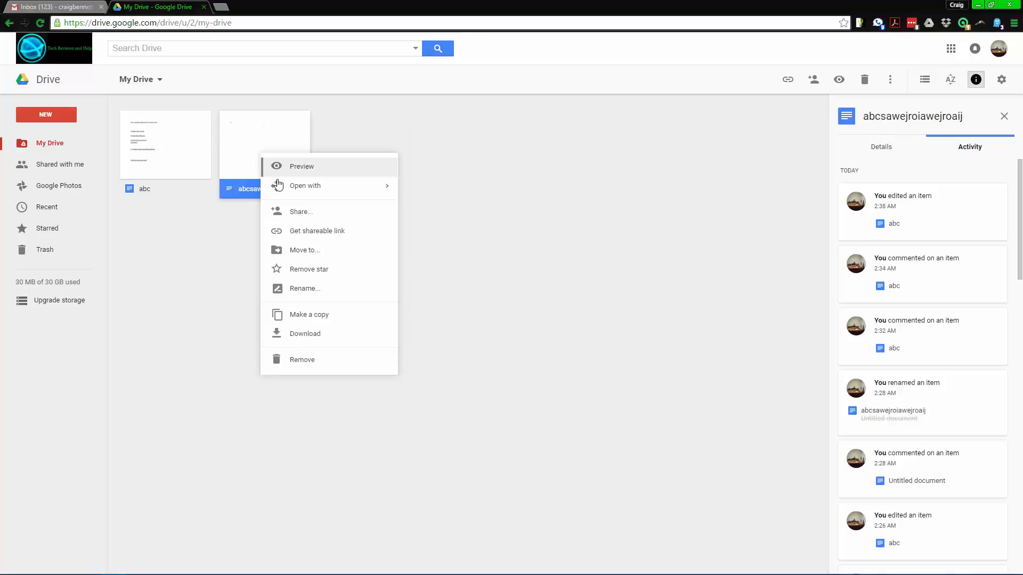
left_click(299, 213)
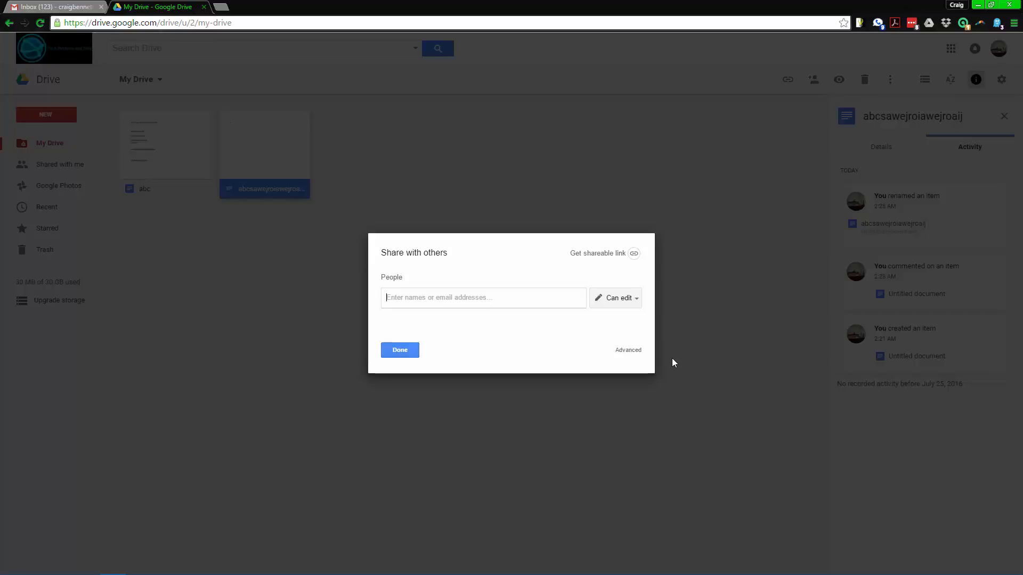
left_click(632, 350)
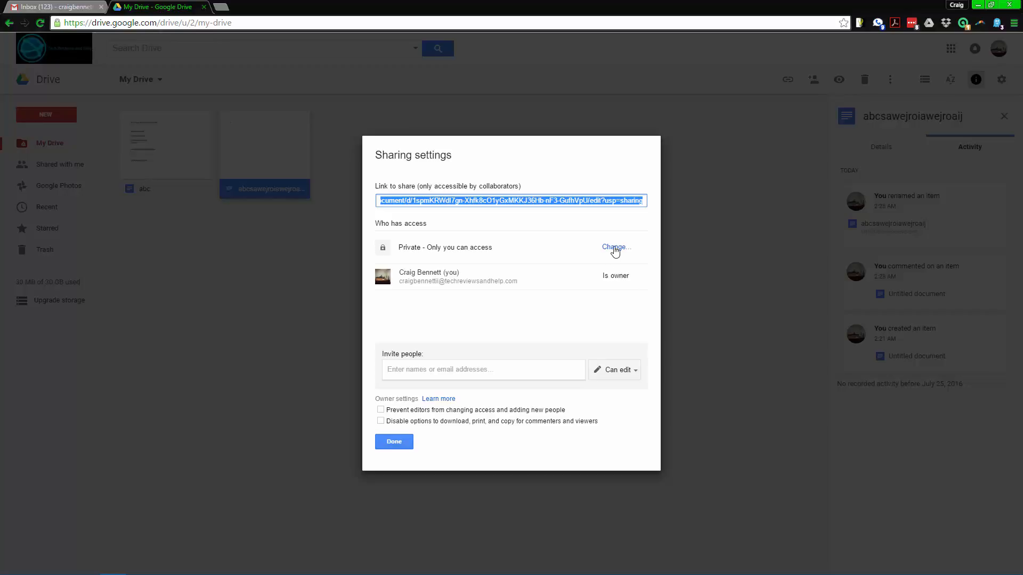
left_click(615, 249)
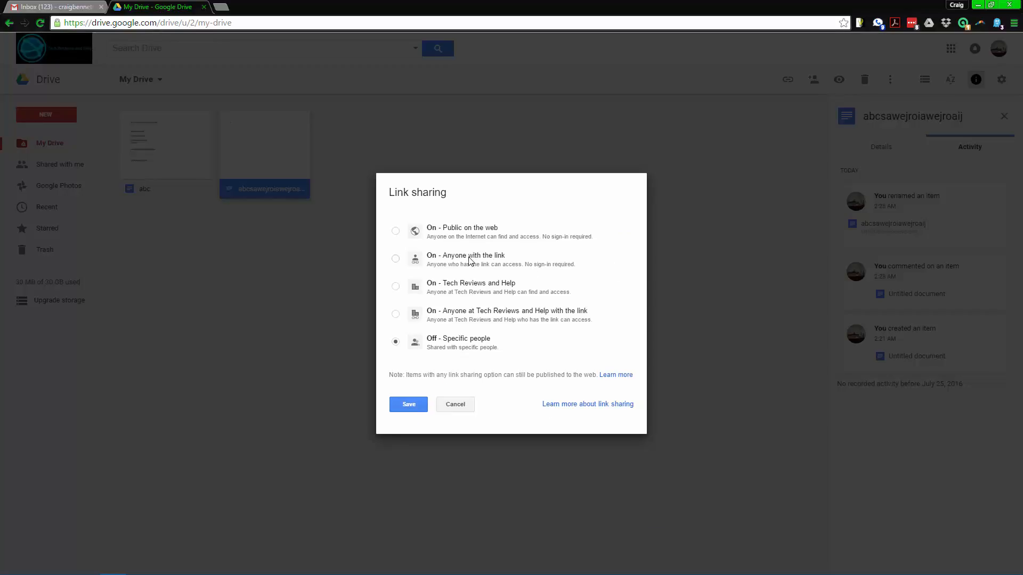
left_click(441, 259)
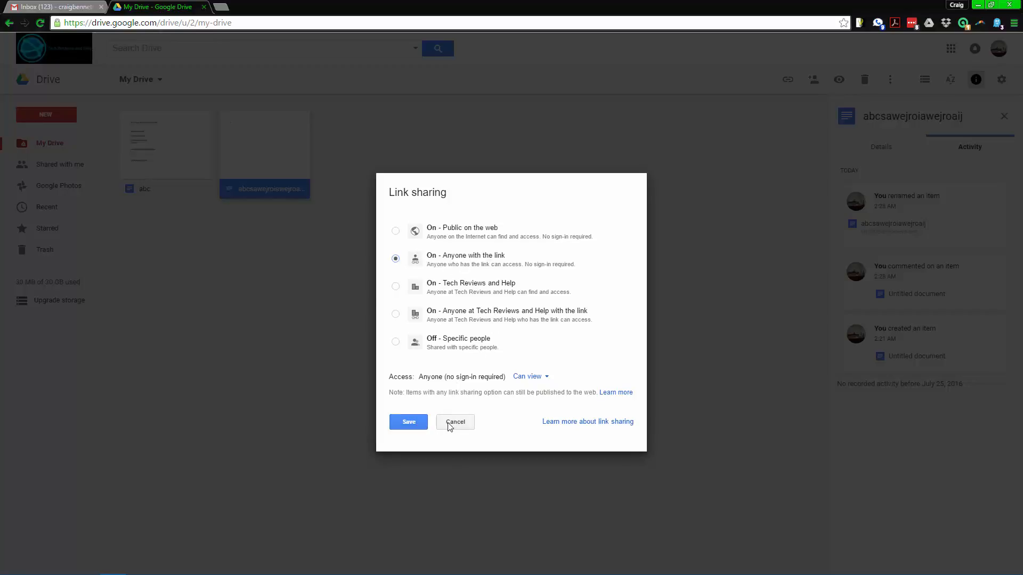
left_click(409, 423)
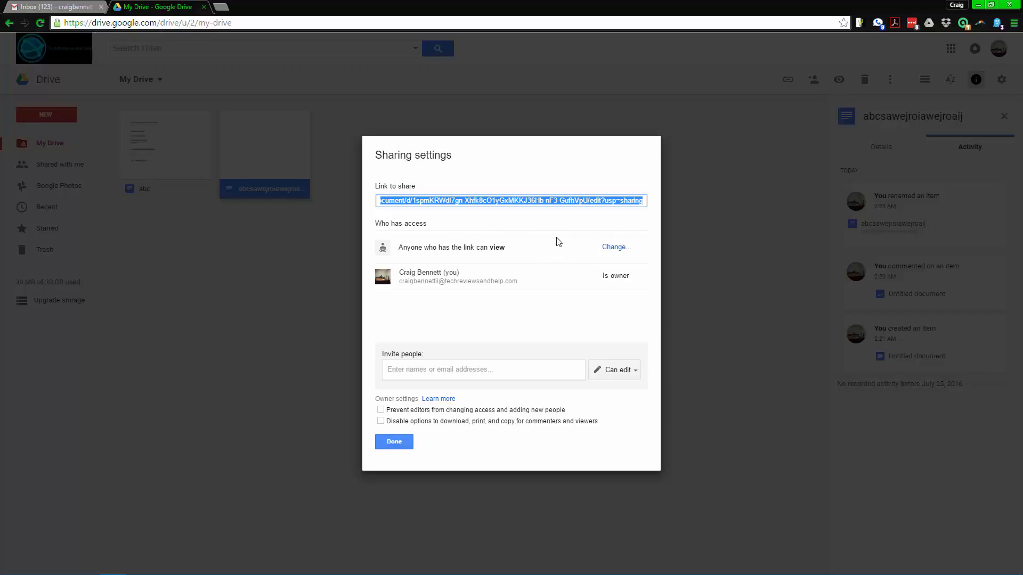
Step: Compare the organization-wide and specific-people link sharing options, and check the access levels for Anyone at Tech Reviews and Help with the link
left_click(619, 251)
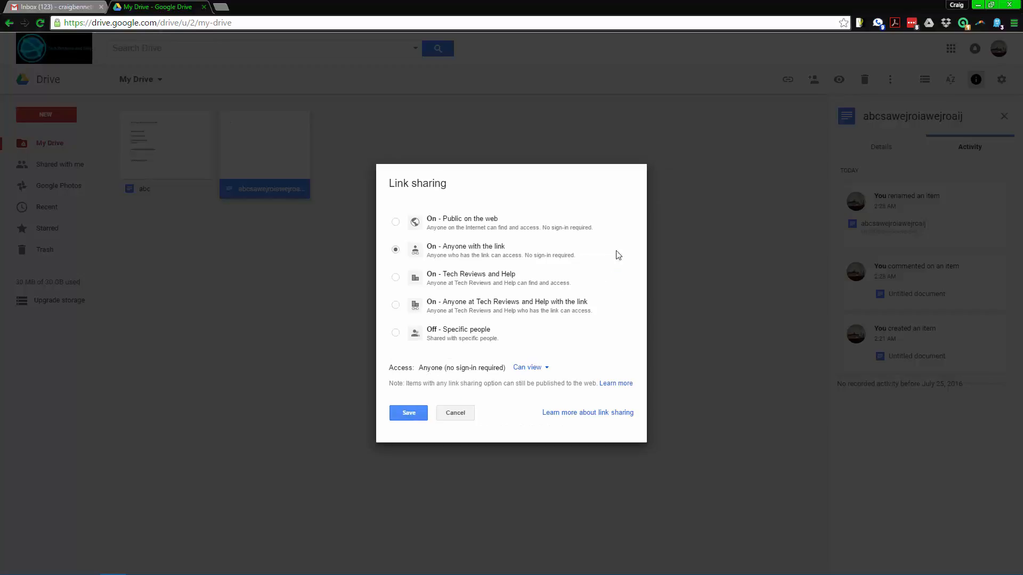
left_click(461, 275)
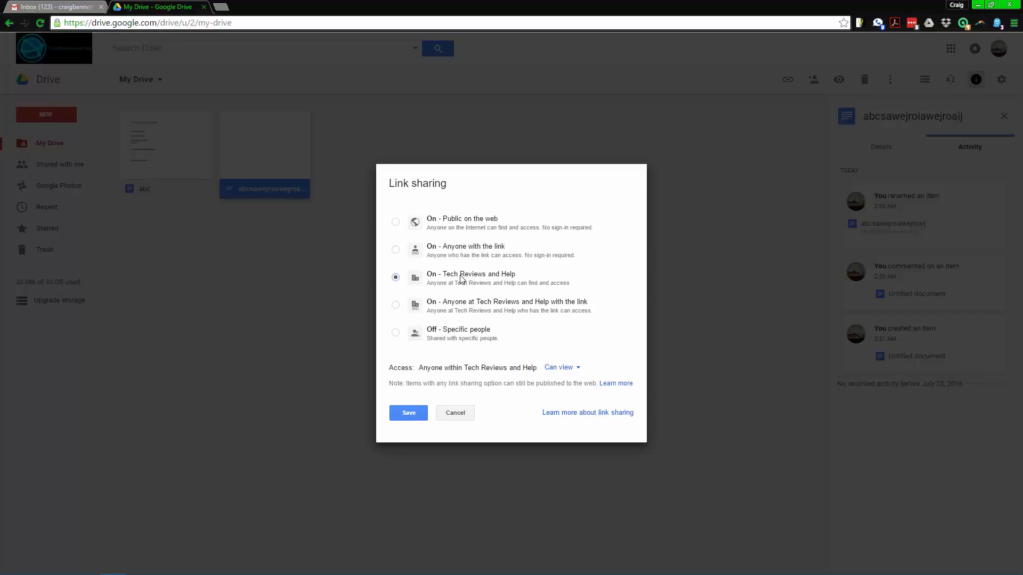
left_click(464, 308)
left_click(455, 334)
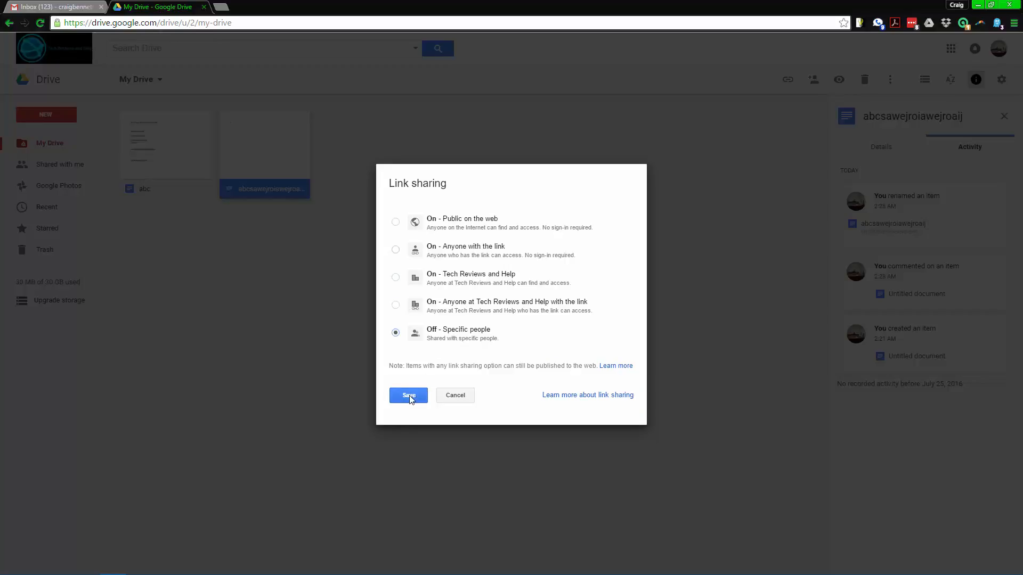
left_click(461, 293)
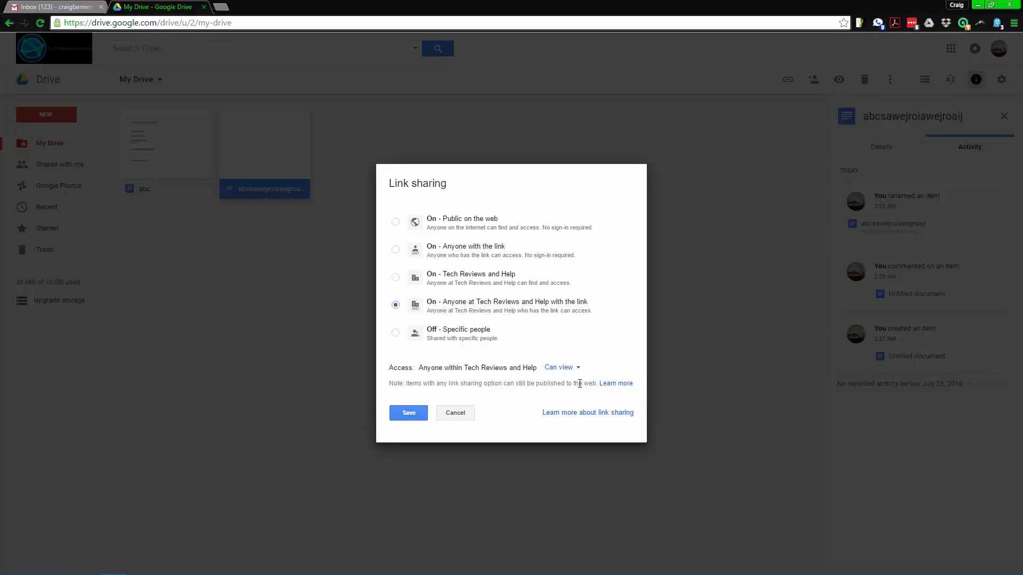
left_click(574, 368)
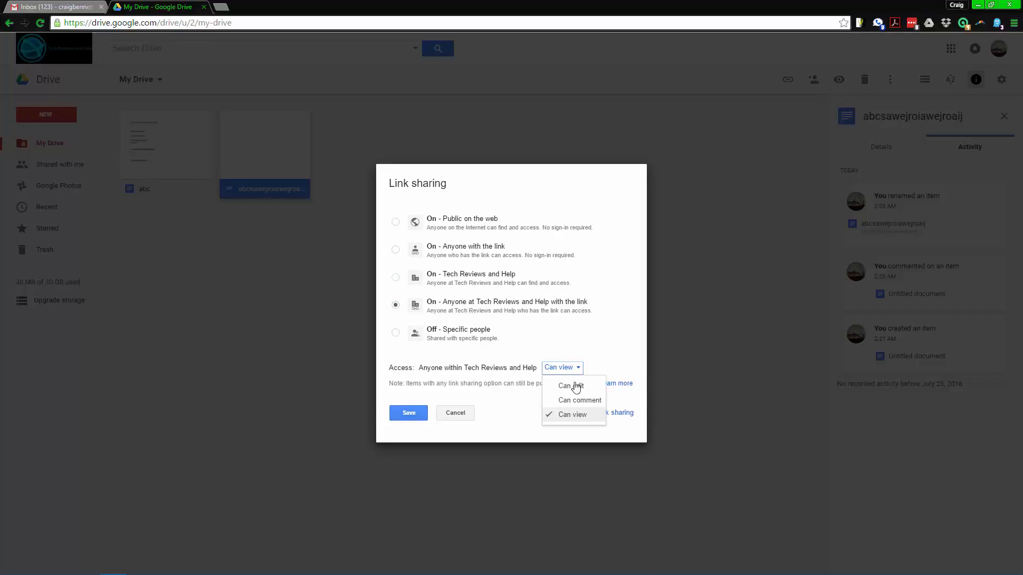
Step: Check the access levels for Anyone with the link, and save the document's link sharing as Off - Specific people
left_click(486, 278)
left_click(476, 247)
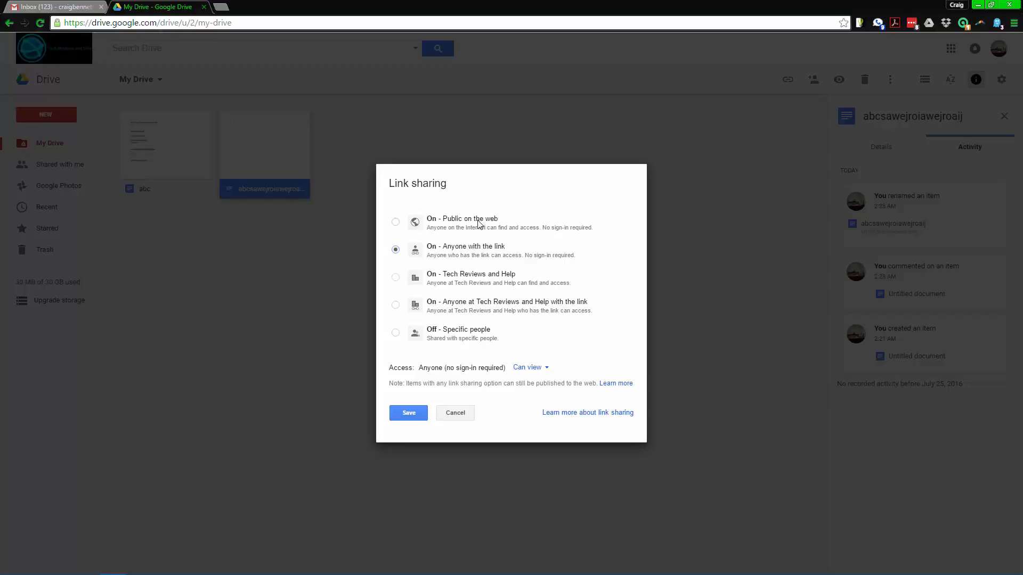
left_click(527, 367)
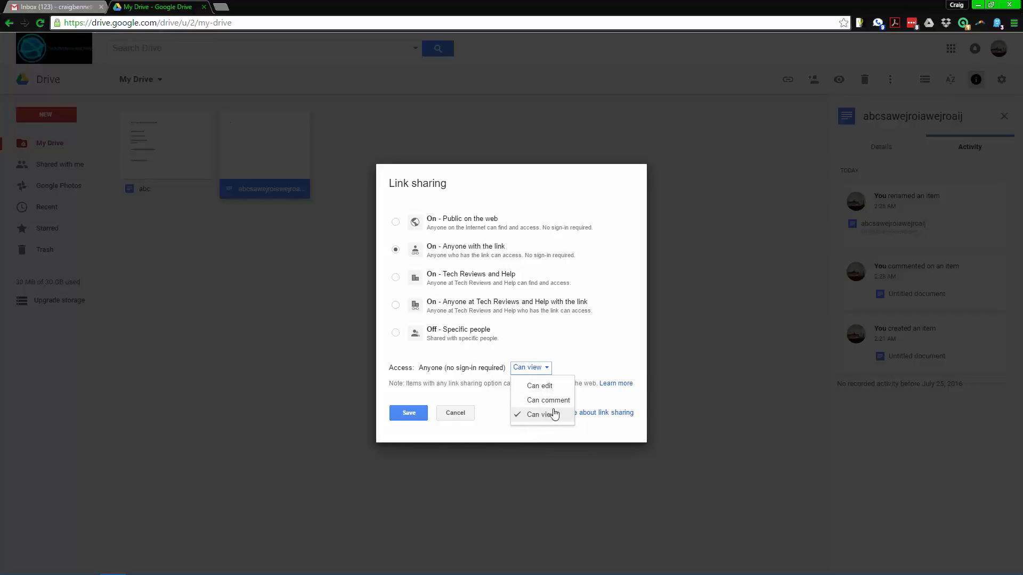
left_click(431, 329)
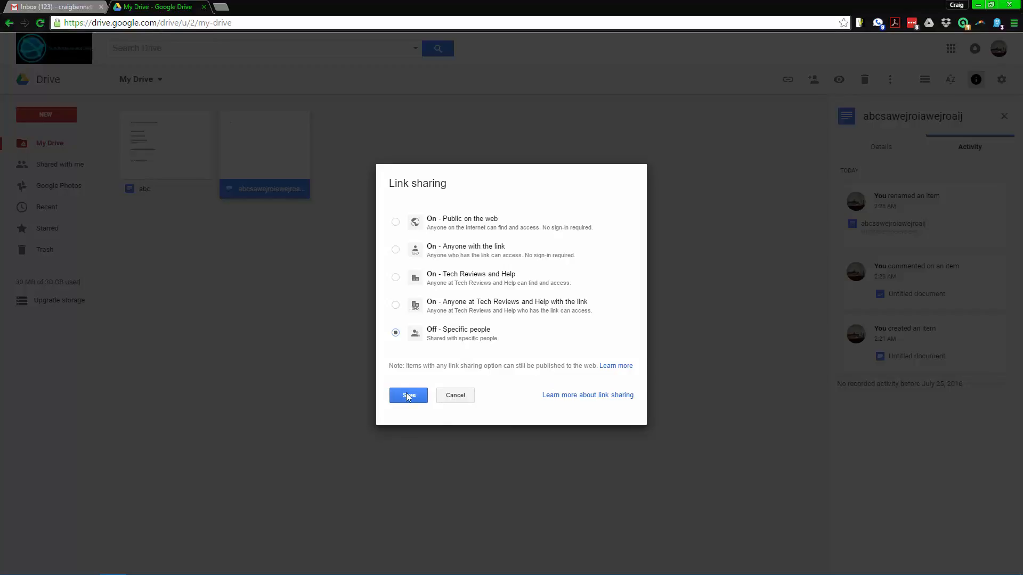
left_click(408, 396)
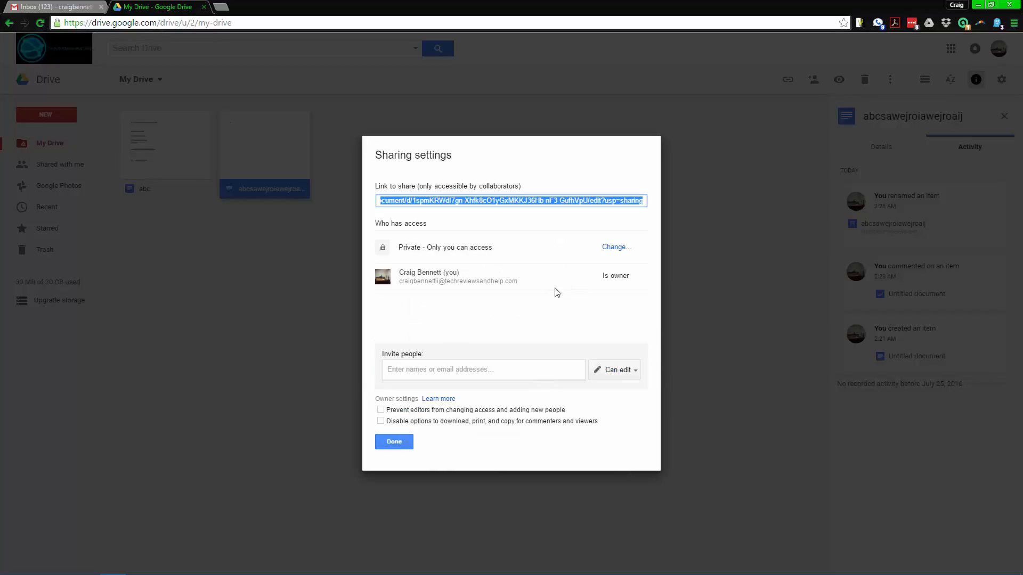
Step: Check the access levels available when inviting people, cancel the invitation and close the sharing settings
left_click(499, 370)
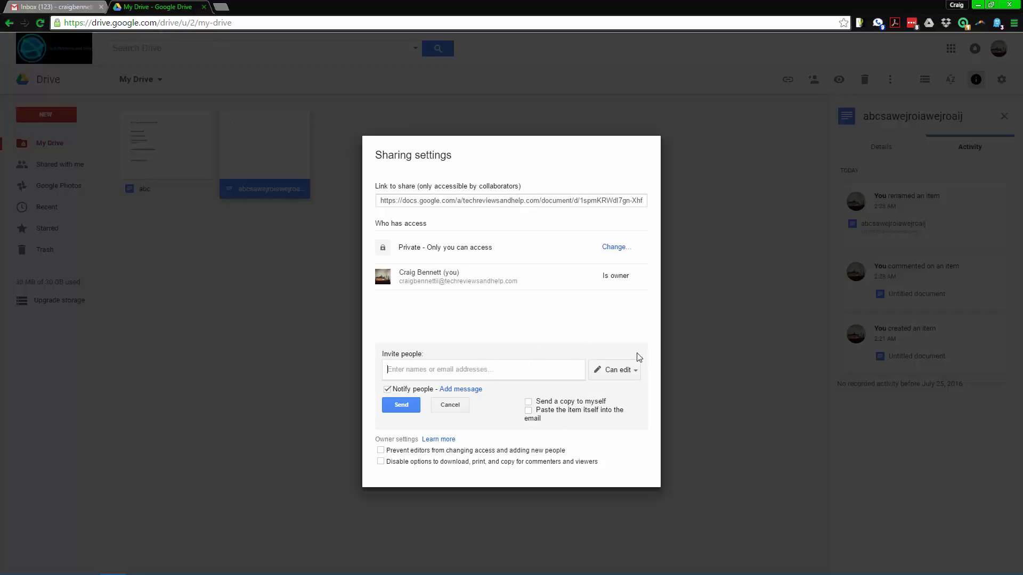
left_click(617, 373)
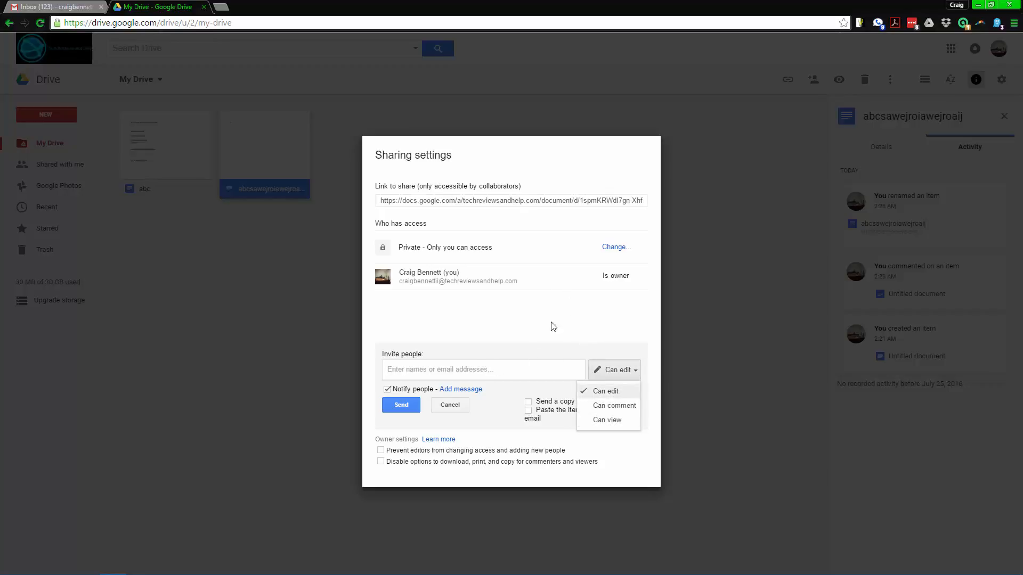
left_click(540, 309)
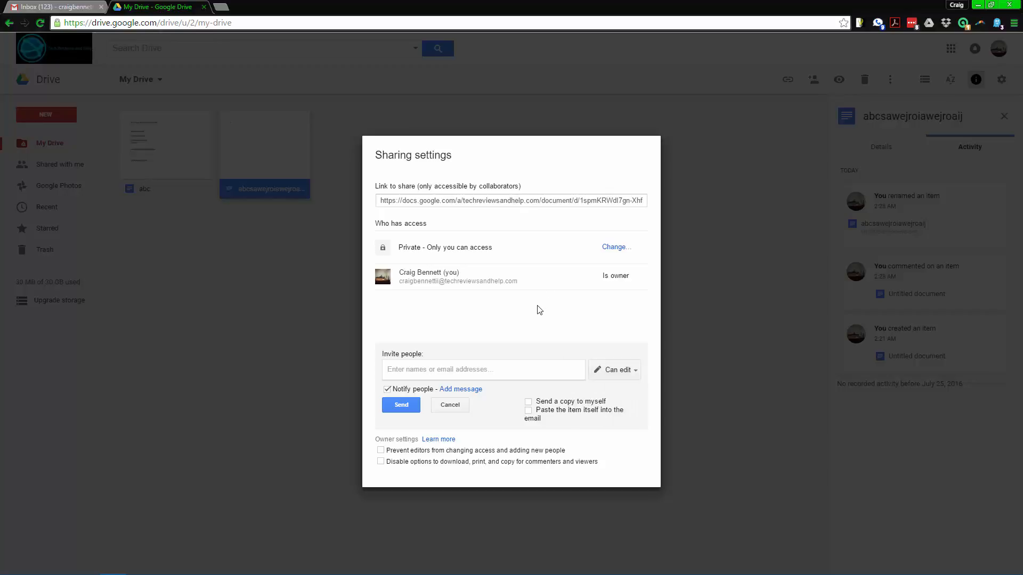
left_click(450, 404)
left_click(400, 440)
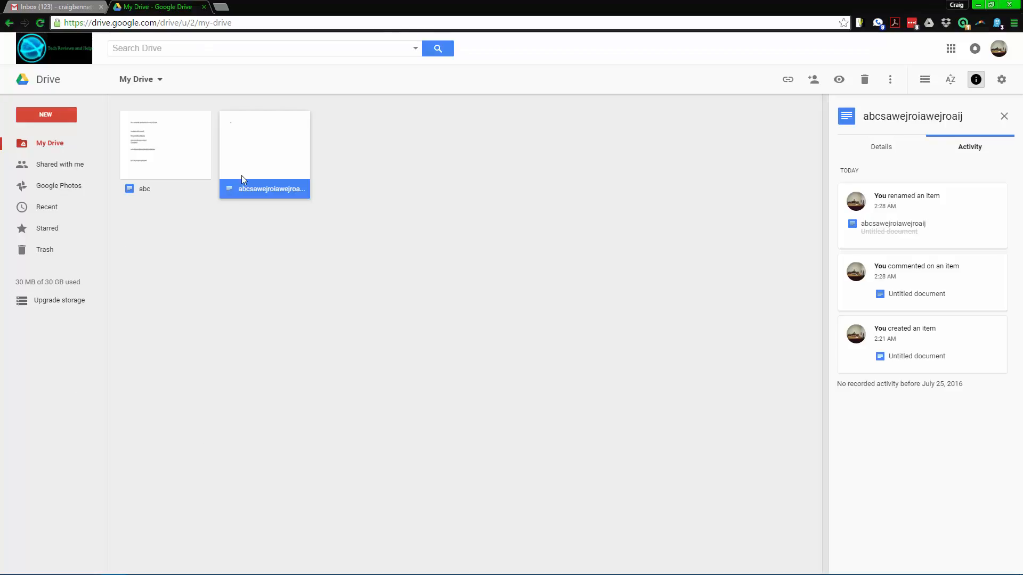
Step: Create a new Google Sheets spreadsheet and a new Google Slides presentation from My Drive
left_click(56, 114)
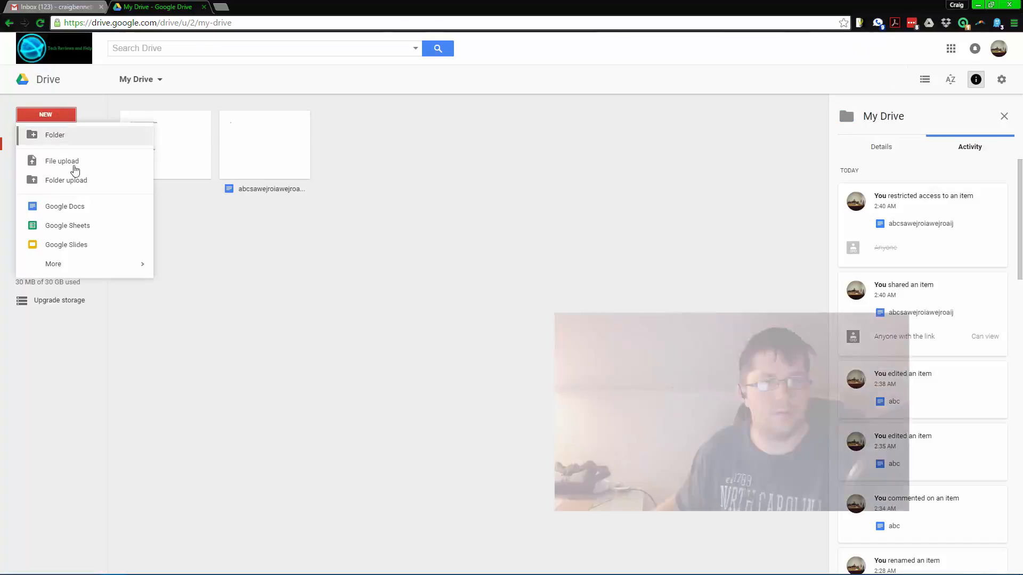
left_click(92, 227)
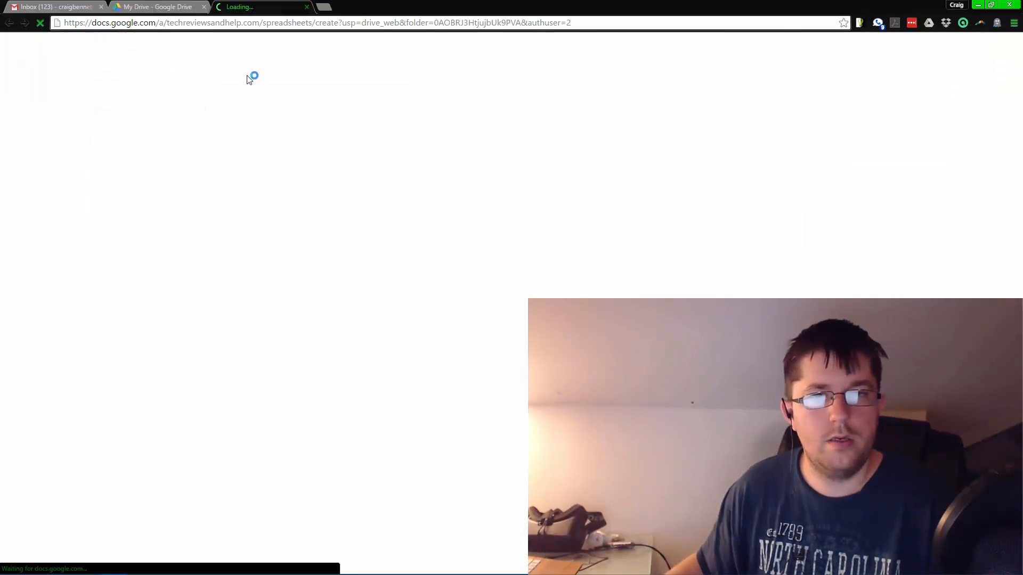
left_click(154, 6)
left_click(55, 110)
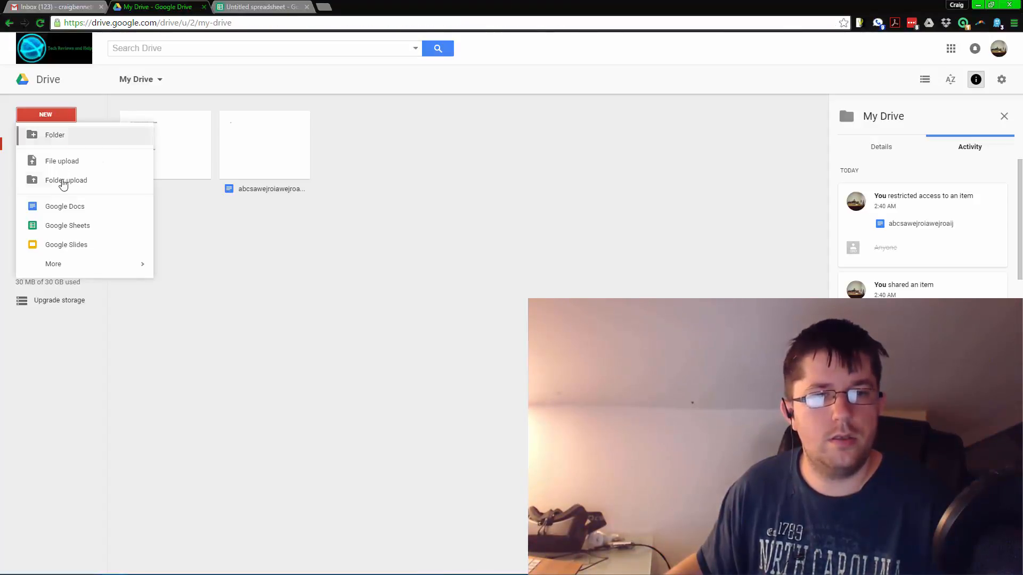
left_click(68, 244)
left_click(155, 6)
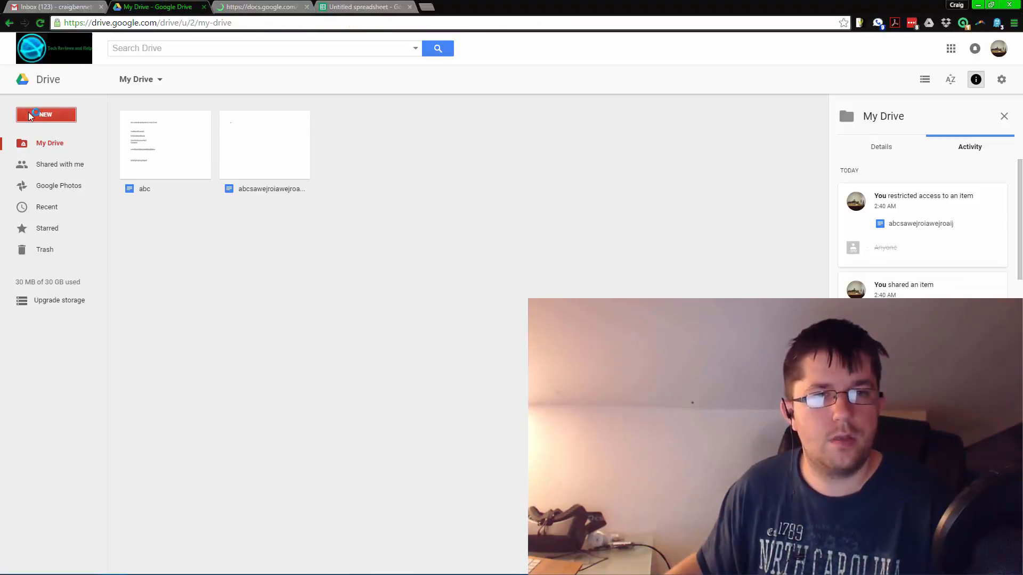
Step: Create a new Google Forms form and a new Google Drawings drawing from My Drive
left_click(49, 119)
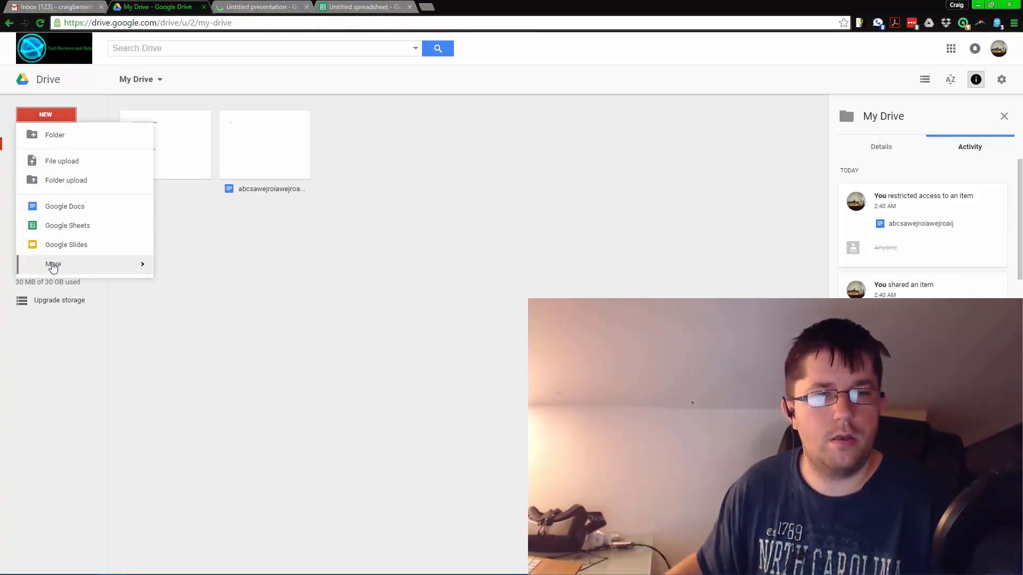
mouse_move(54, 265)
left_click(210, 278)
key("ctrl+2")
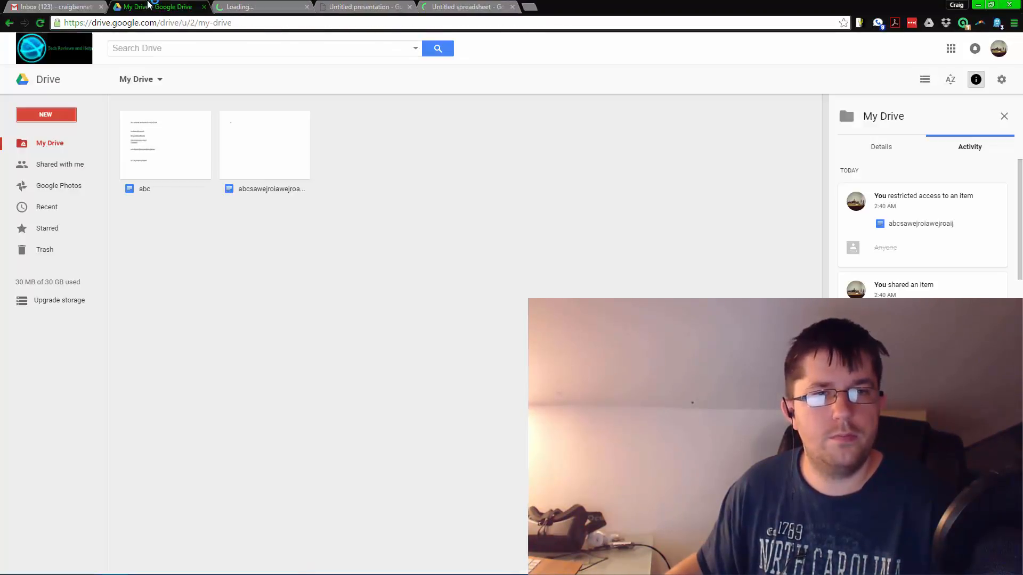
left_click(64, 115)
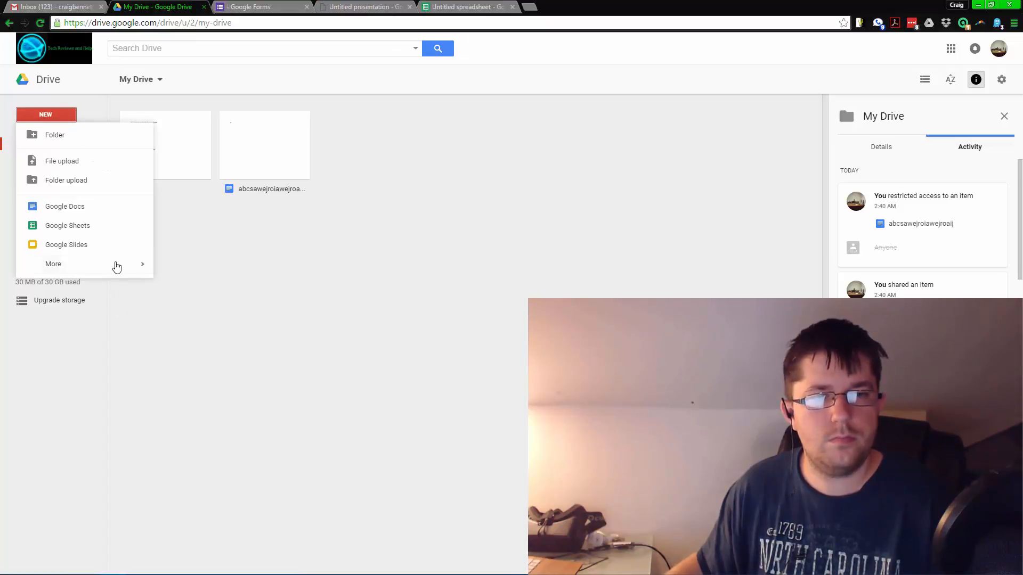
mouse_move(114, 264)
left_click(208, 287)
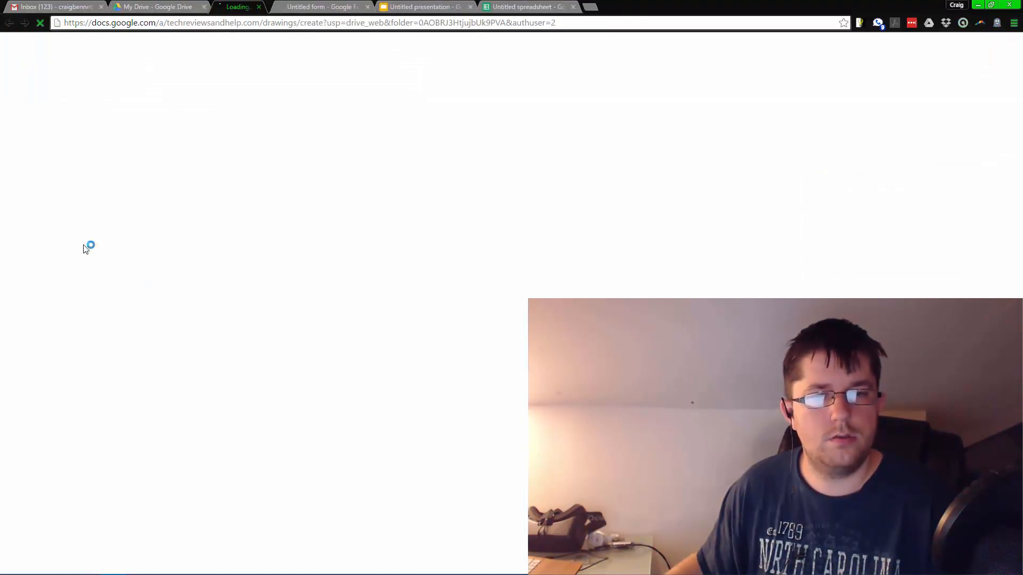
left_click(171, 6)
Step: Check the further kinds of files that can be created in My Drive
left_click(54, 114)
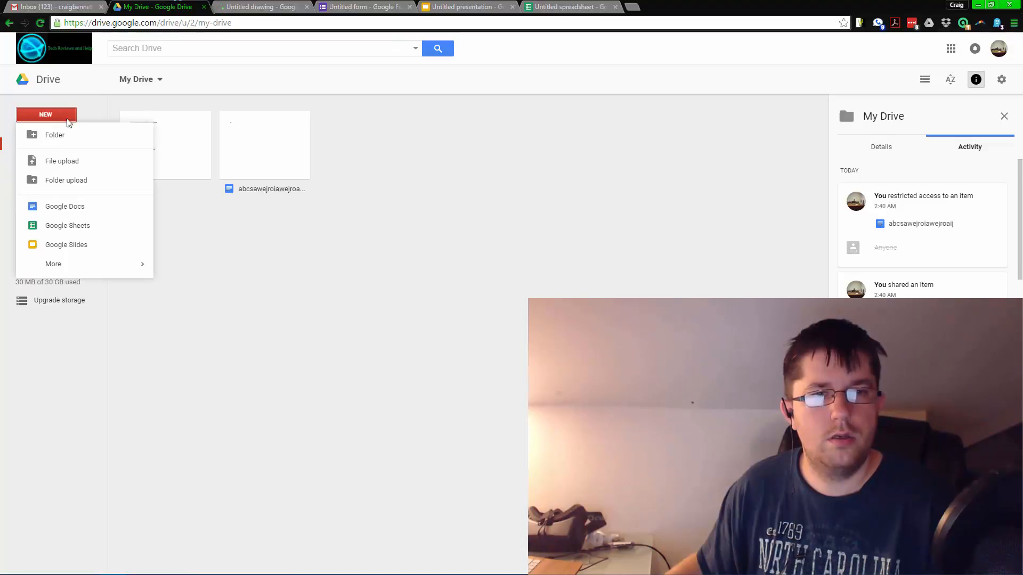
mouse_move(106, 264)
left_click(466, 311)
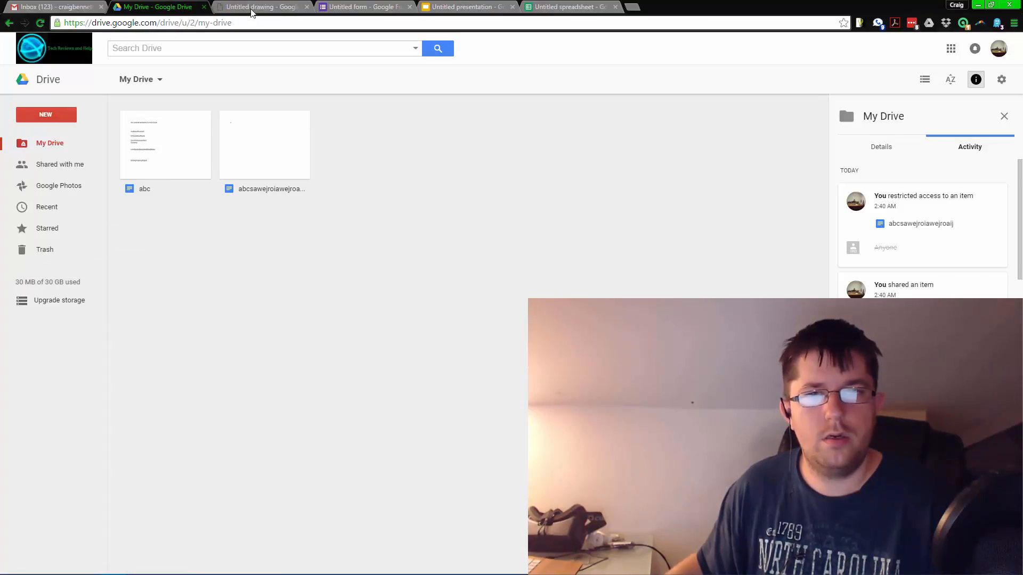
Step: Look through the commands of the untitled spreadsheet and go to the Sheets home page
left_click(566, 6)
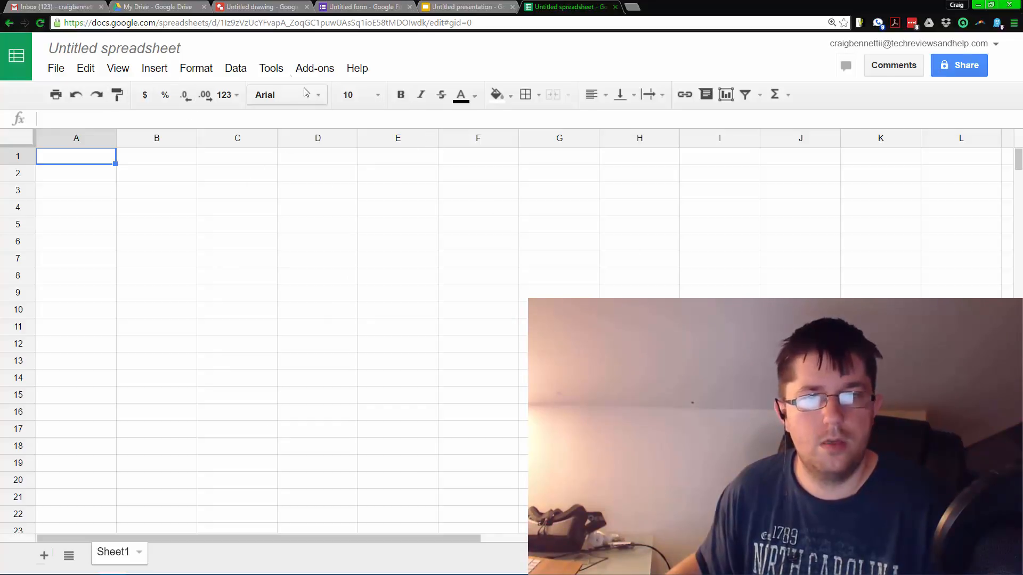
left_click(282, 73)
left_click(330, 76)
left_click(325, 77)
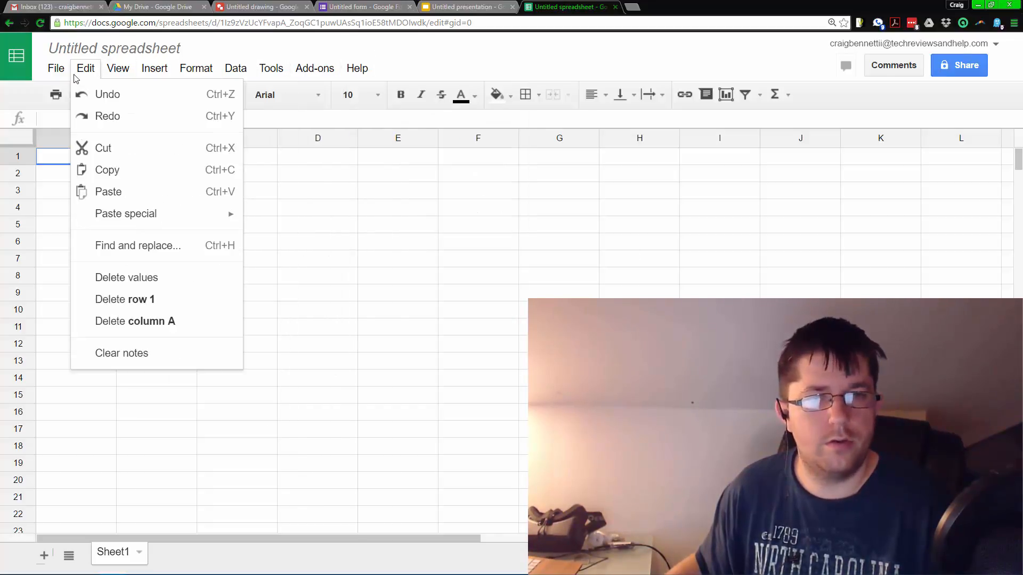
left_click(35, 77)
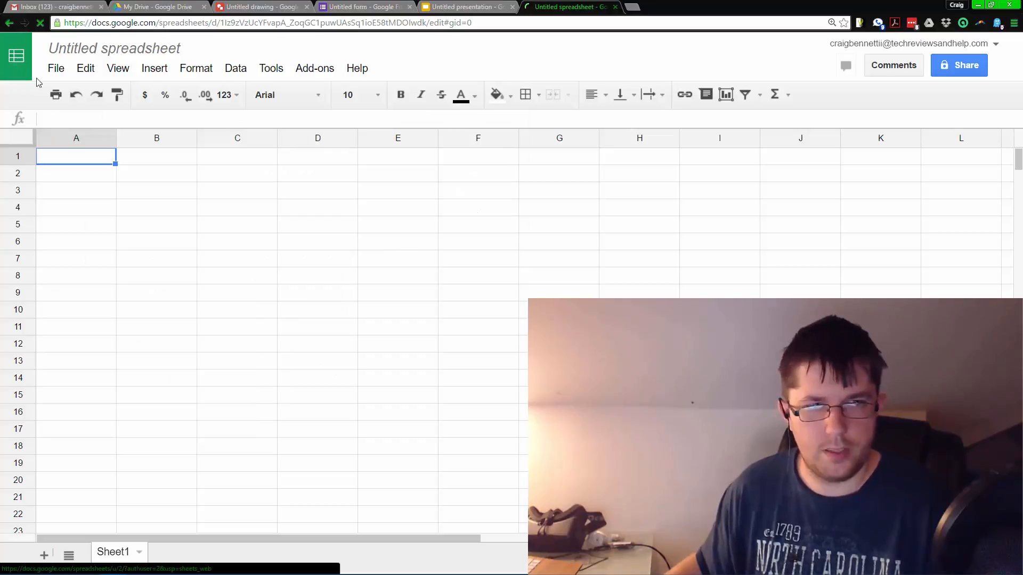
left_click(17, 70)
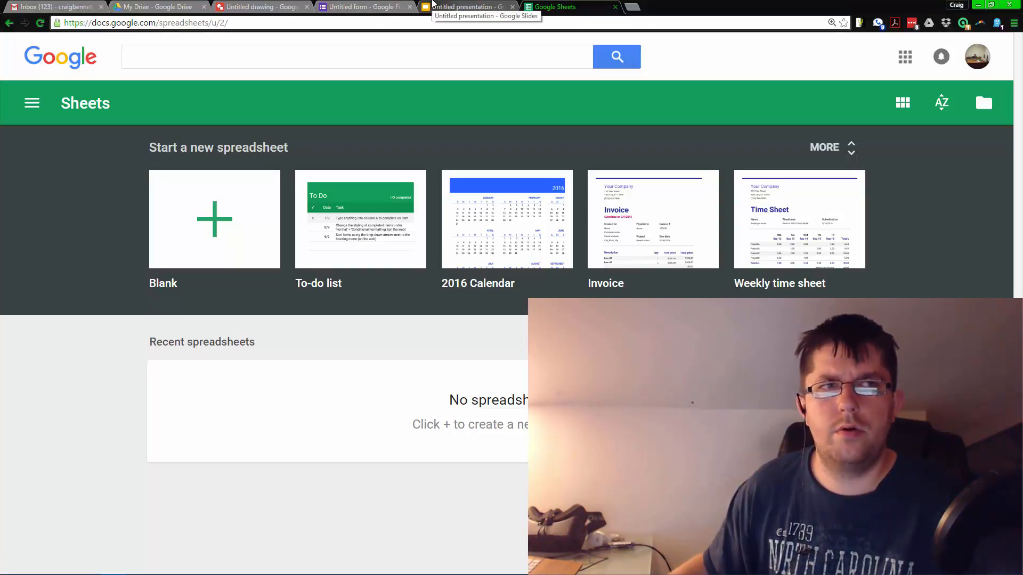
Step: Switch to the untitled presentation and view the templates on the Slides home page
left_click(432, 6)
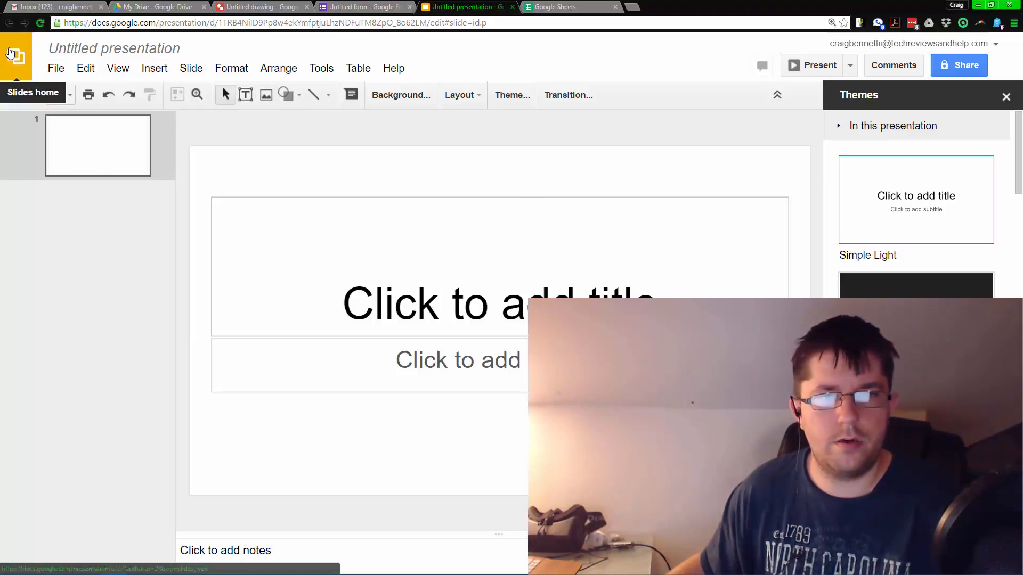
left_click(11, 52)
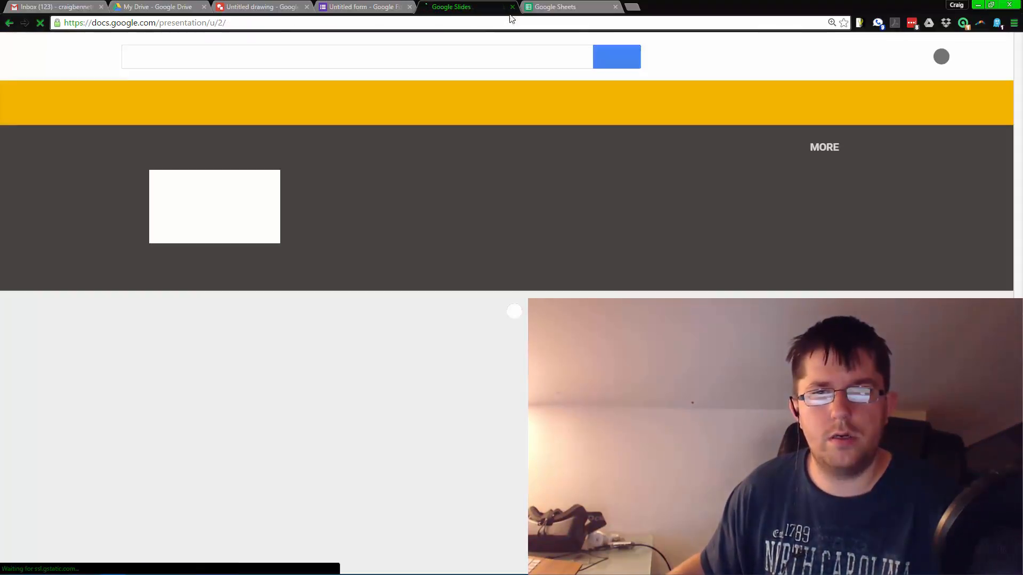
left_click(343, 7)
left_click(463, 7)
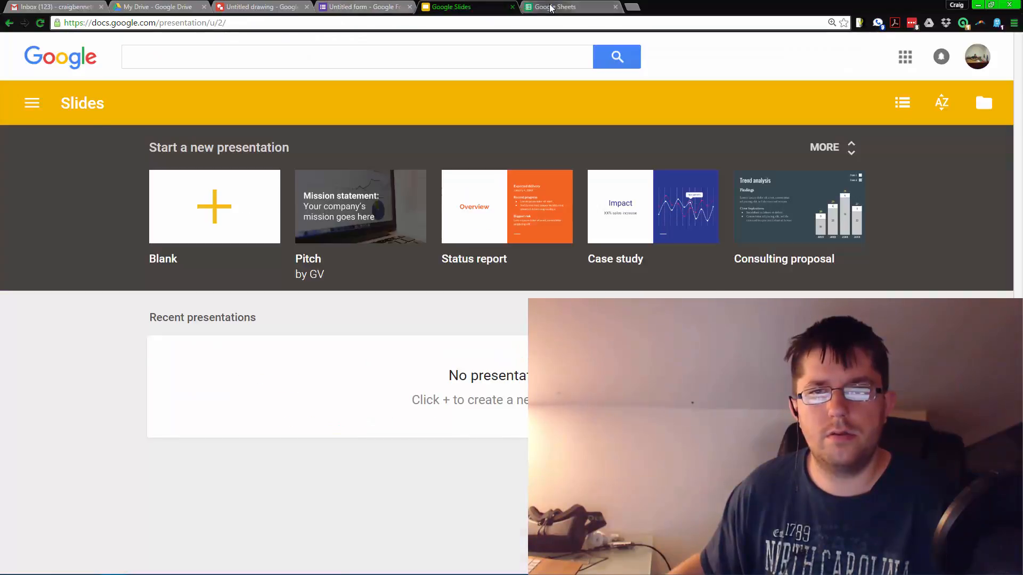
Step: Create a blank spreadsheet from the Sheets home page and check the formats it can be downloaded in
left_click(554, 6)
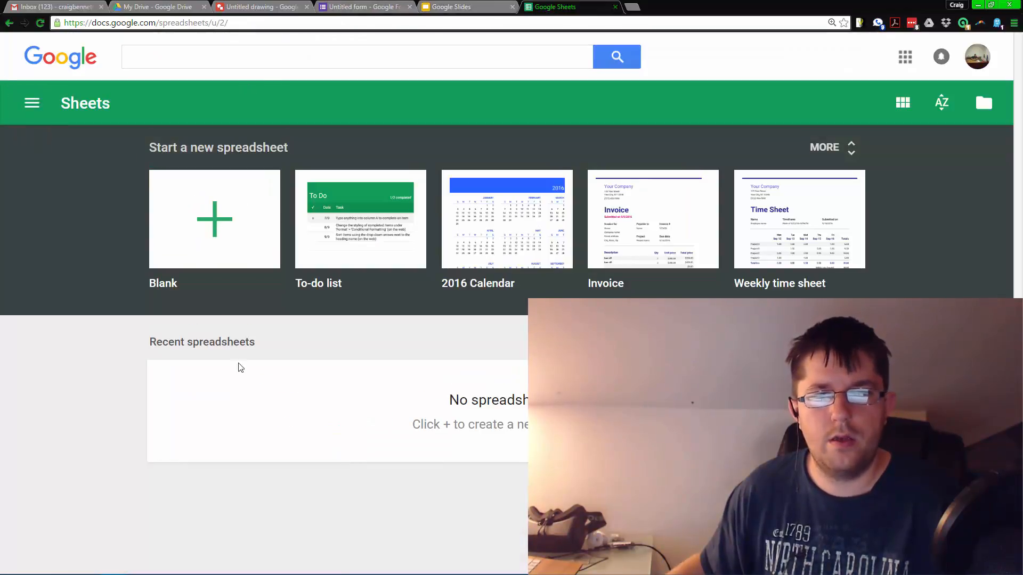
left_click(153, 203)
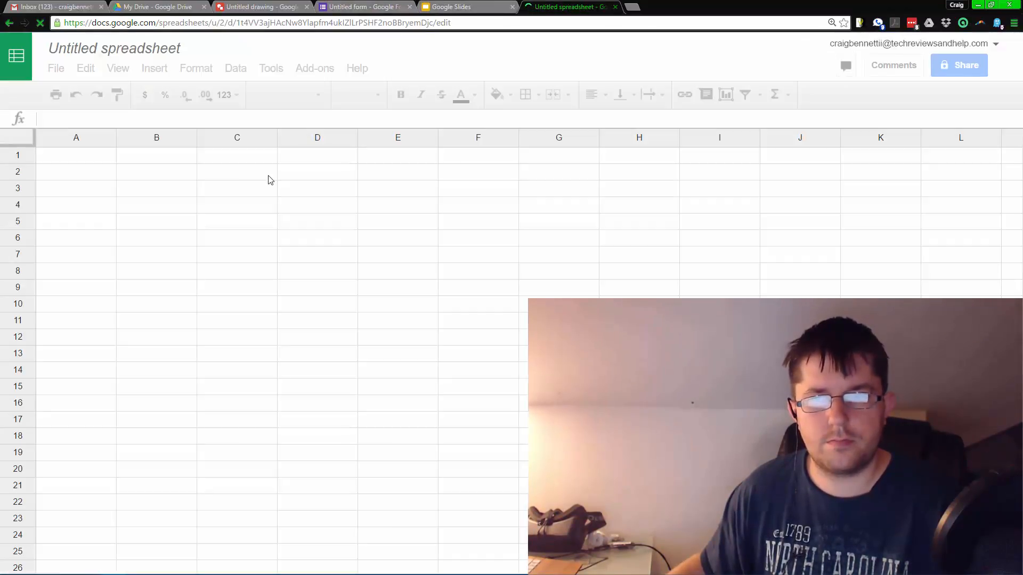
left_click(56, 69)
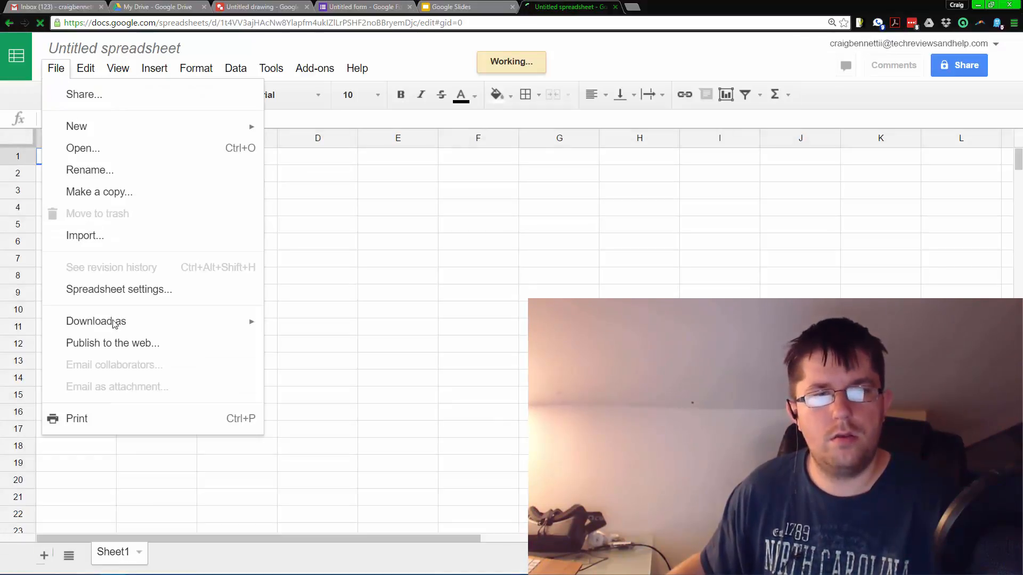
mouse_move(131, 328)
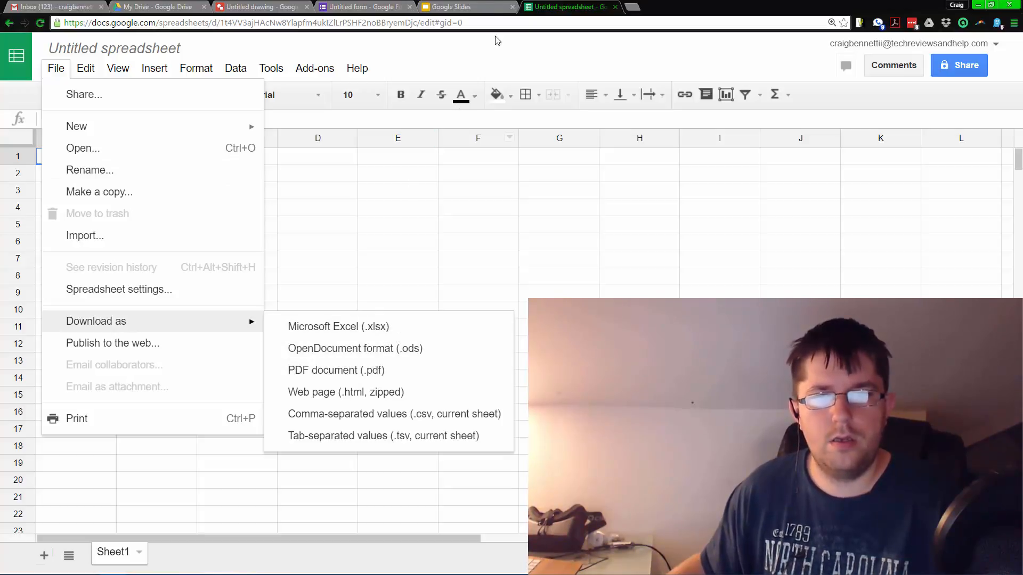
Step: Switch to the untitled form and dismiss the introduction to the new Google Forms
left_click(452, 7)
left_click(339, 7)
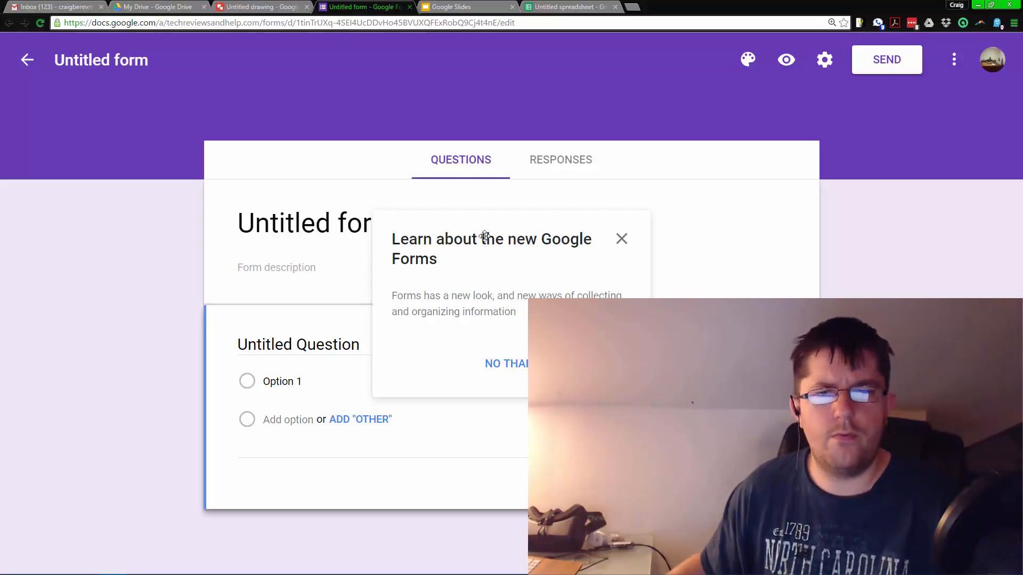
left_click(622, 239)
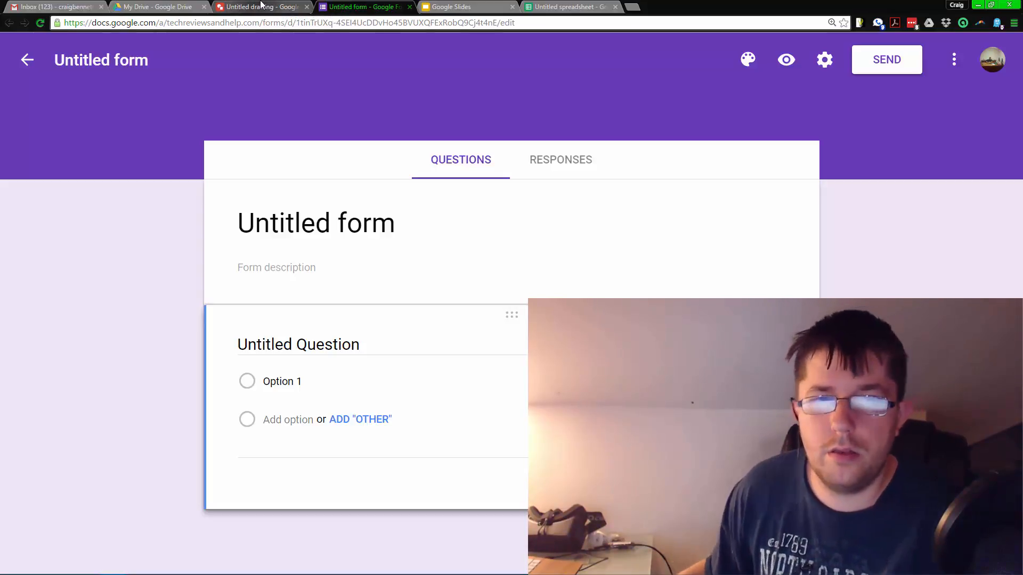
Step: Look over the untitled drawing and open its home page, and view the form templates on the Forms home page
left_click(261, 6)
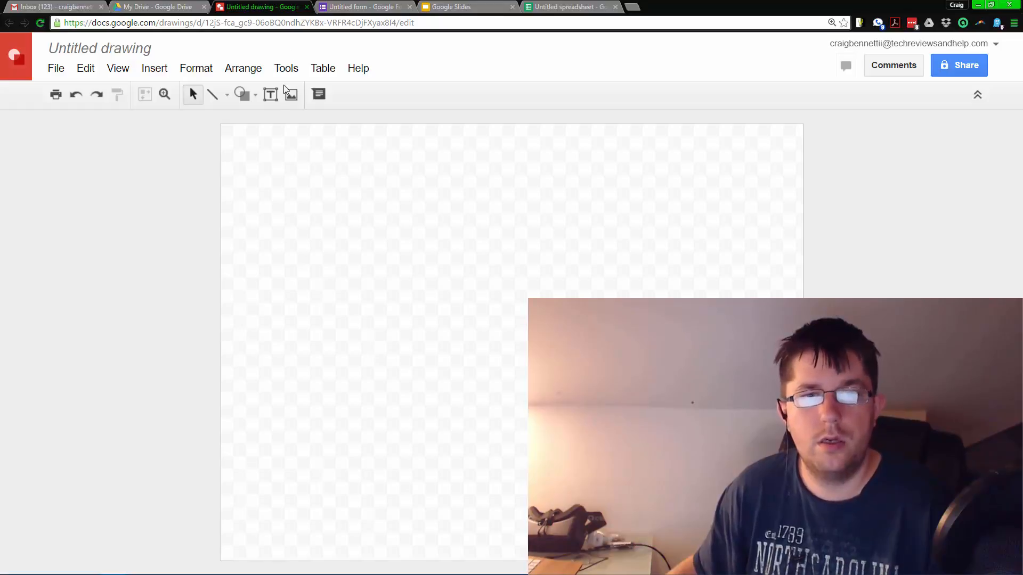
left_click_drag(314, 193, 442, 272)
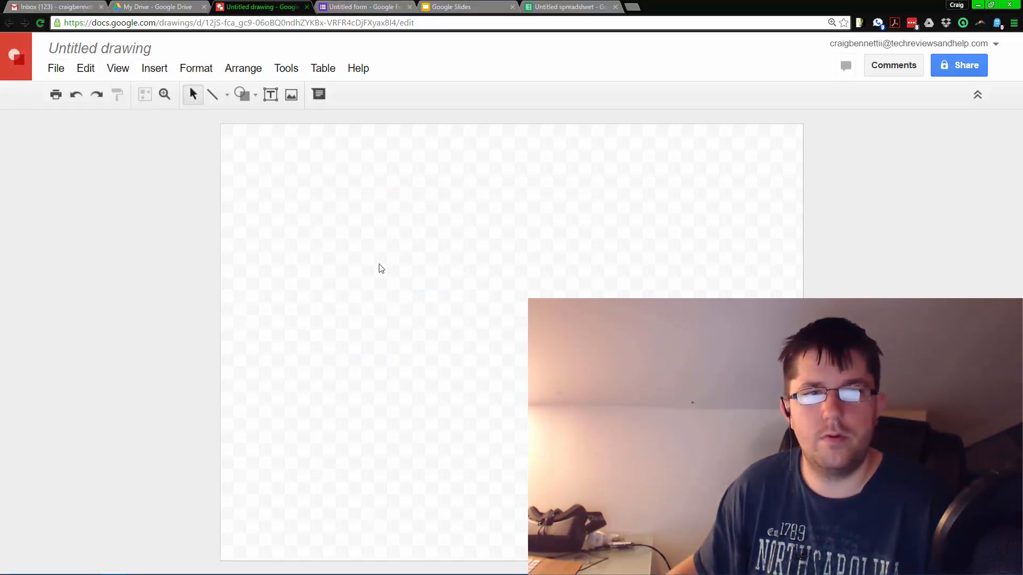
left_click(16, 56)
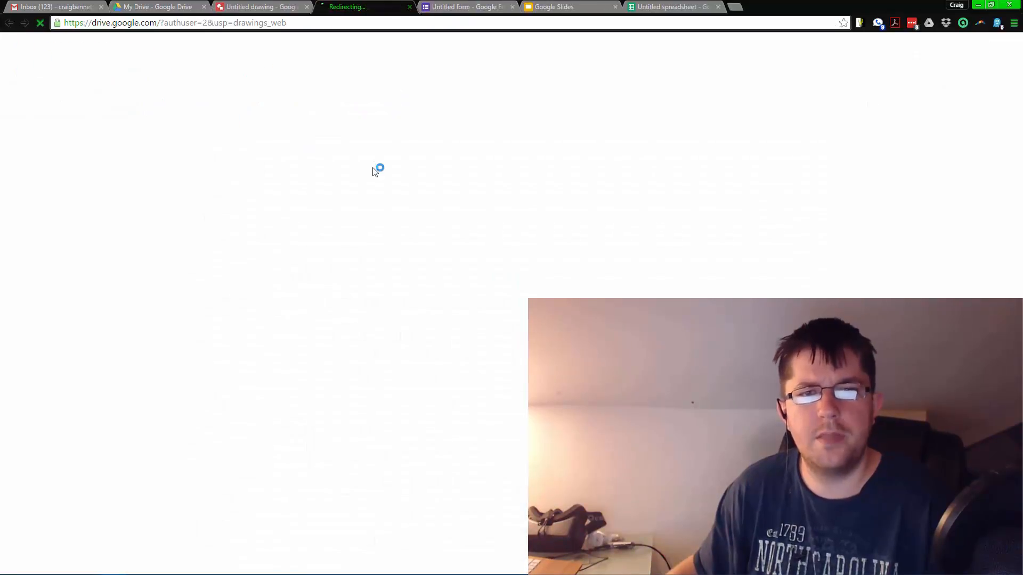
left_click(468, 6)
left_click(19, 62)
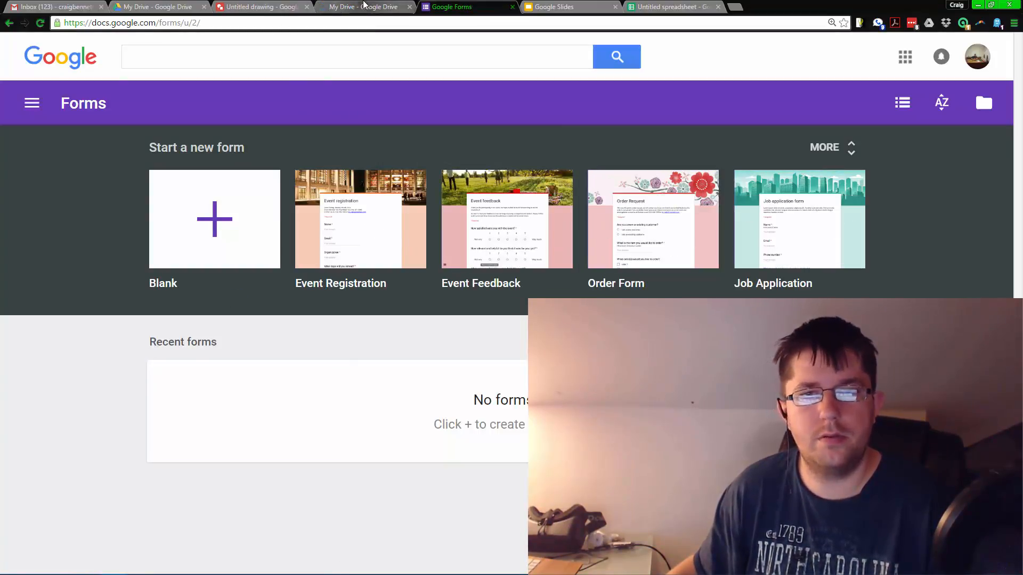
Step: Check where the untitled drawing's home link leads and close the extra My Drive tabs it opens
left_click(363, 7)
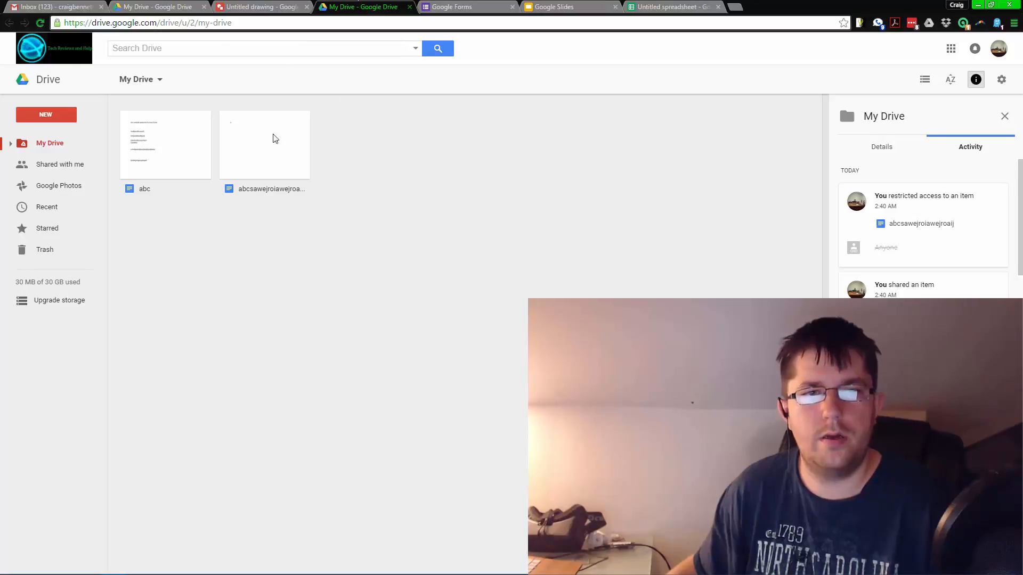
left_click(284, 7)
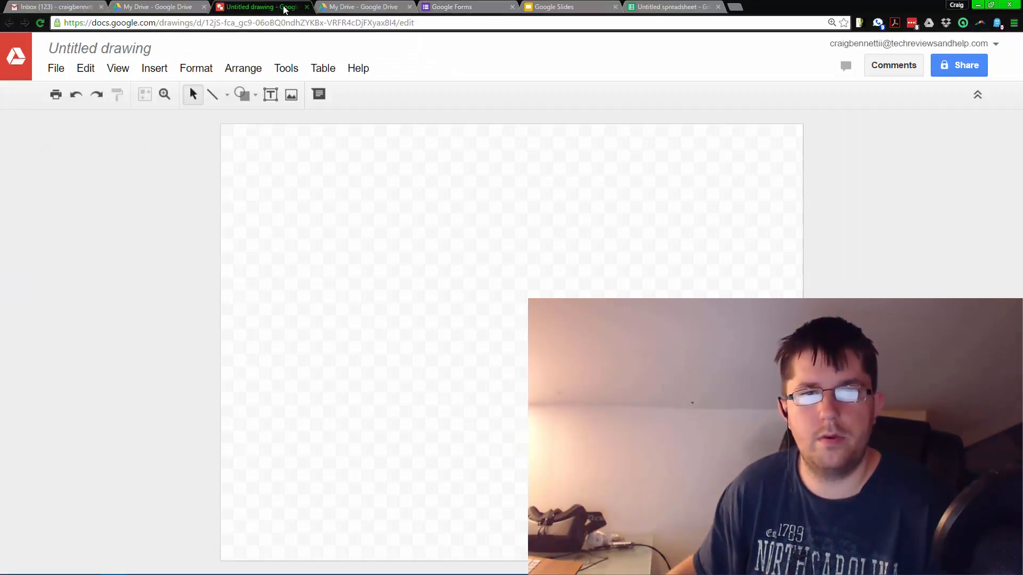
left_click(14, 56)
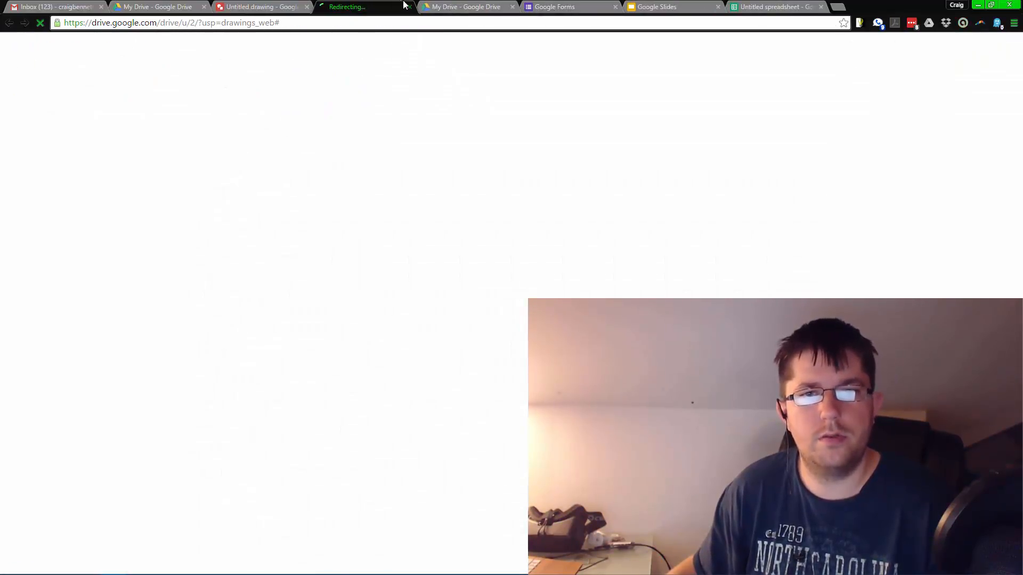
left_click(409, 7)
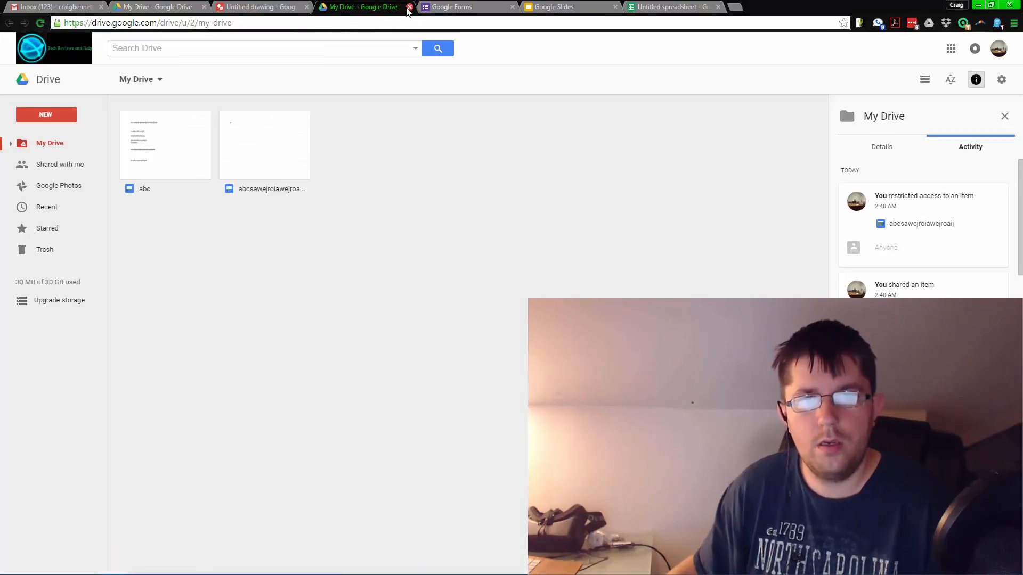
left_click(409, 7)
Step: Revisit the untitled drawing and the Forms home page, and return to the original My Drive page
left_click(281, 7)
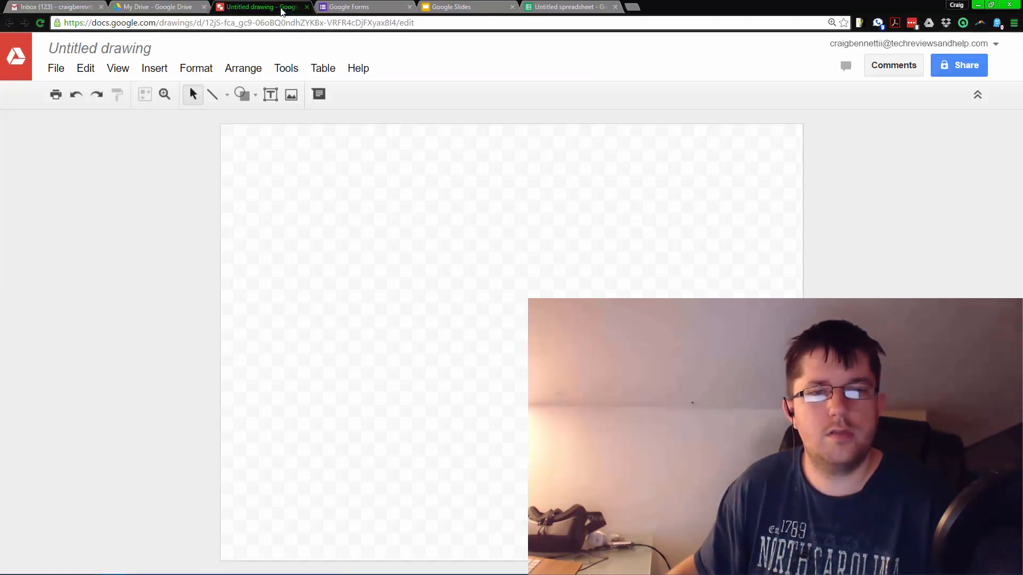
left_click(360, 6)
left_click(163, 11)
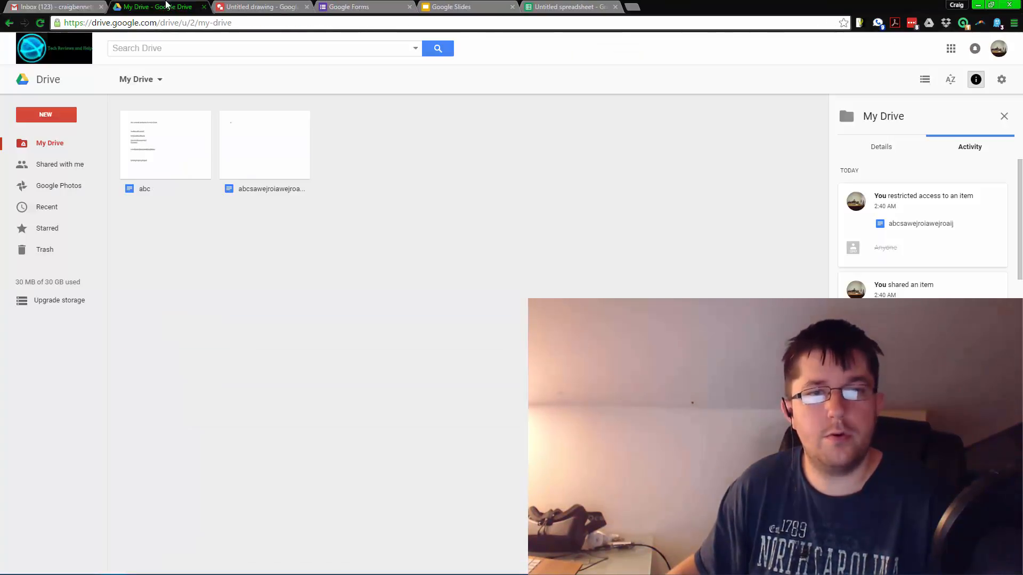